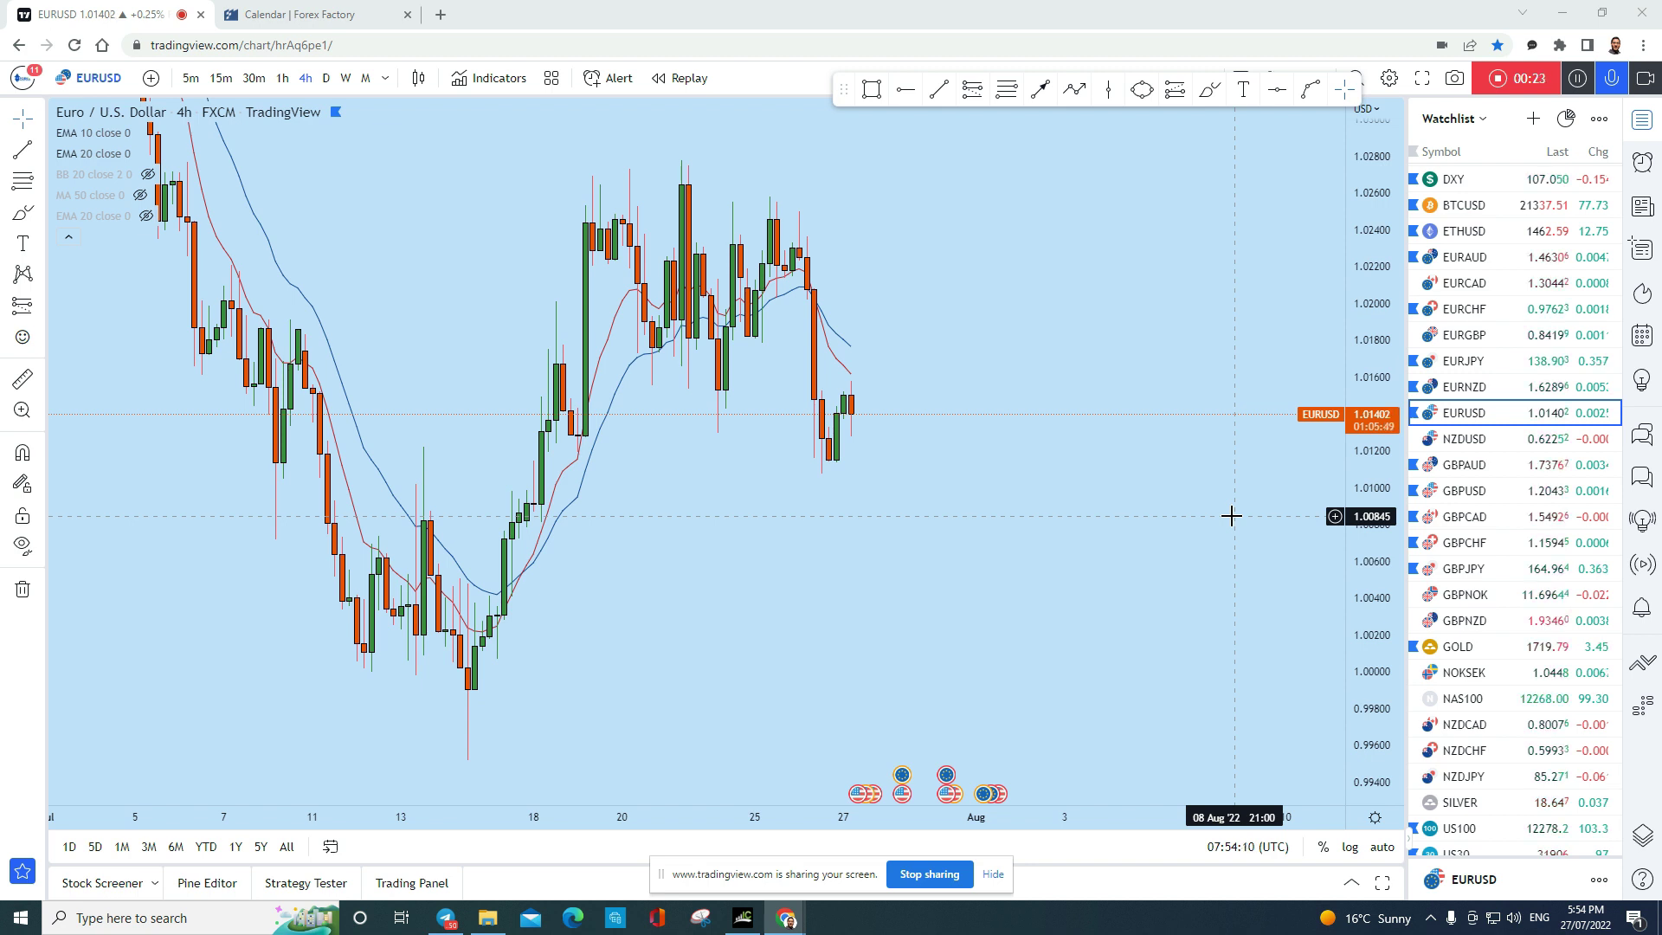
Switch the EURUSD chart to the monthly timeframe and hide the watchlist
left_click(367, 80)
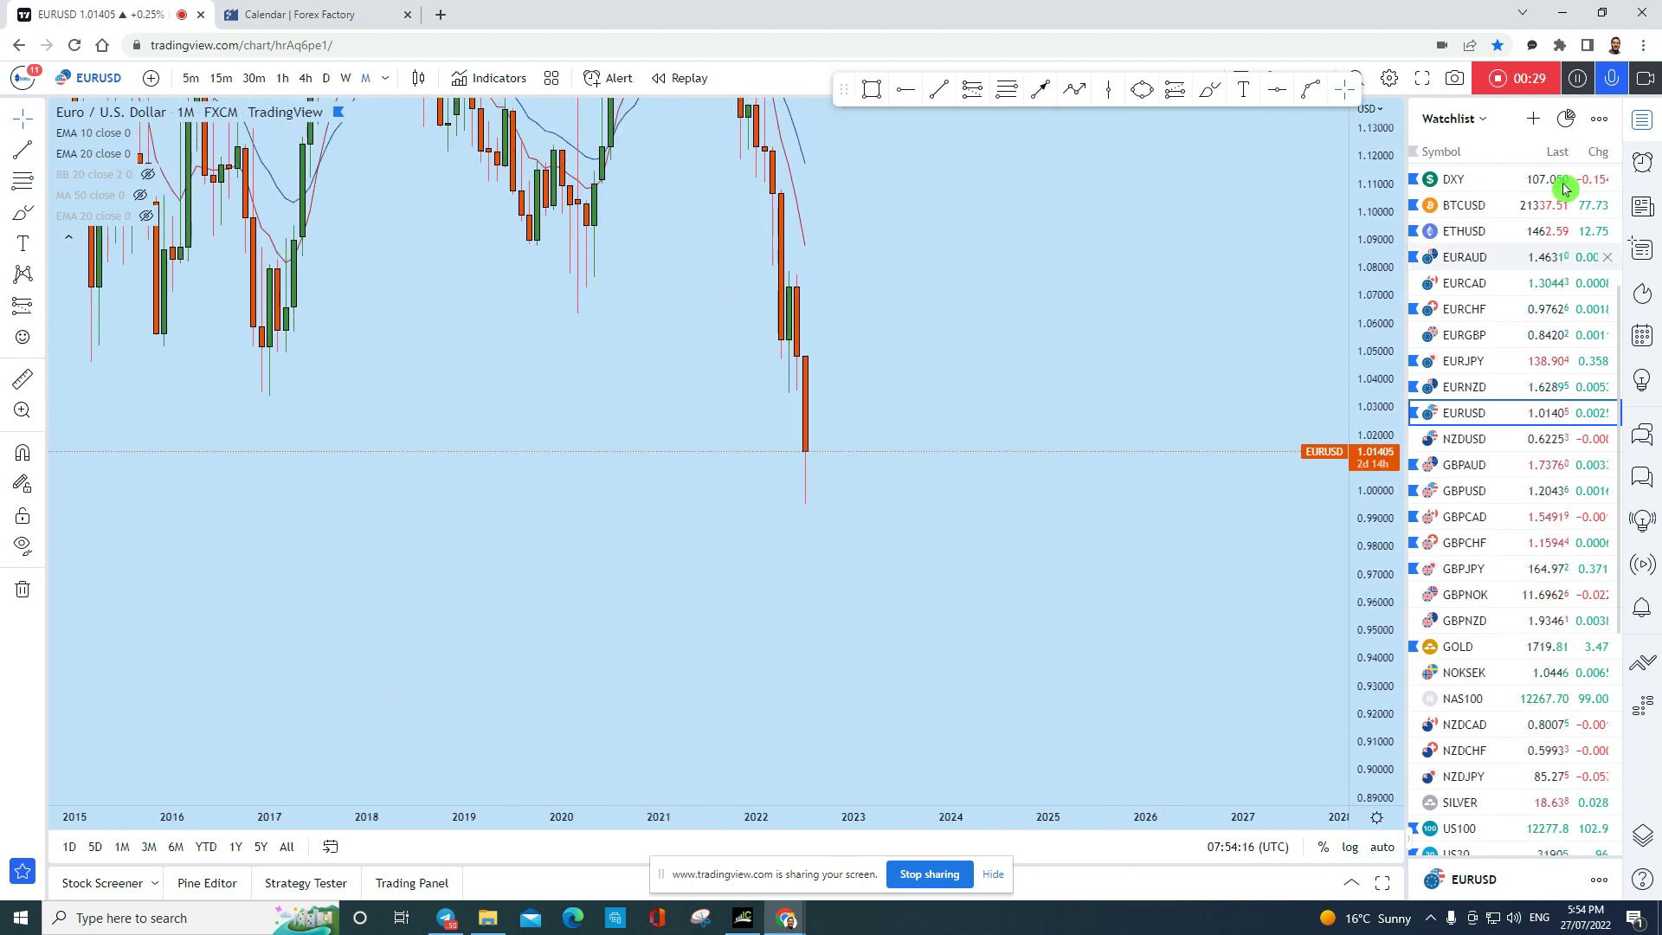
left_click(1649, 124)
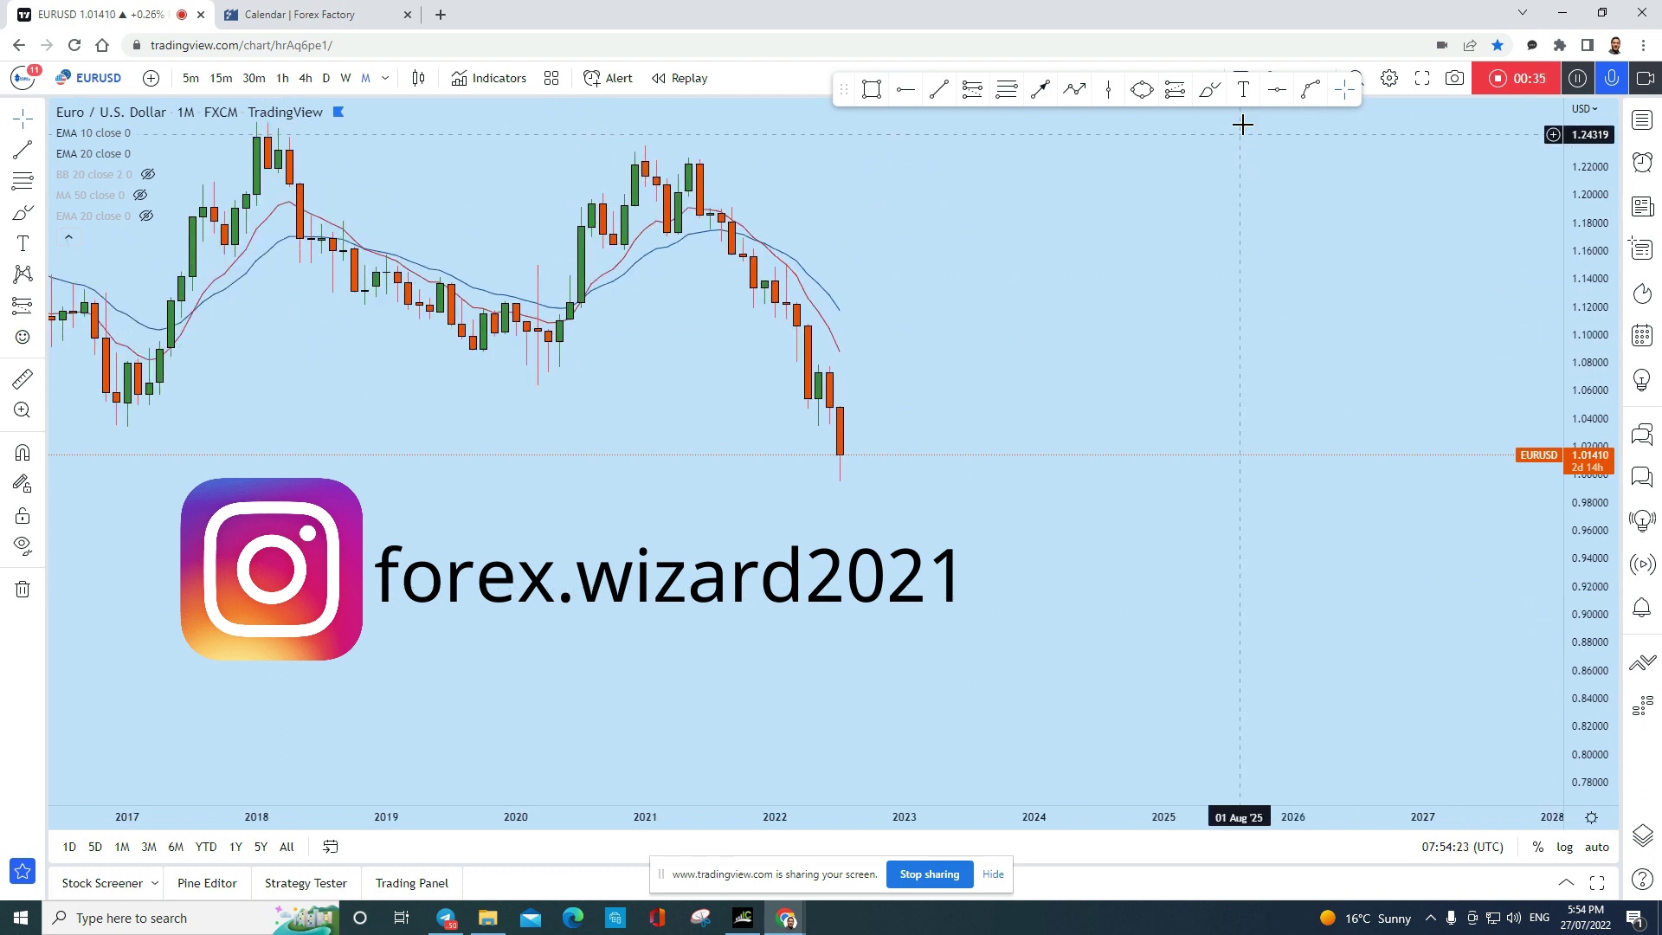
Mark and circle the 2021 highs on the monthly chart with the Brush tool
left_click(1209, 90)
left_click_drag(671, 154, 718, 145)
mouse_move(616, 147)
left_mouse_down()
mouse_move(666, 134)
mouse_move(710, 159)
mouse_move(614, 154)
left_mouse_up()
Move the floating drawing toolbar so it no longer covers the undo control and undo the brush marks at the highs
left_click(1246, 76)
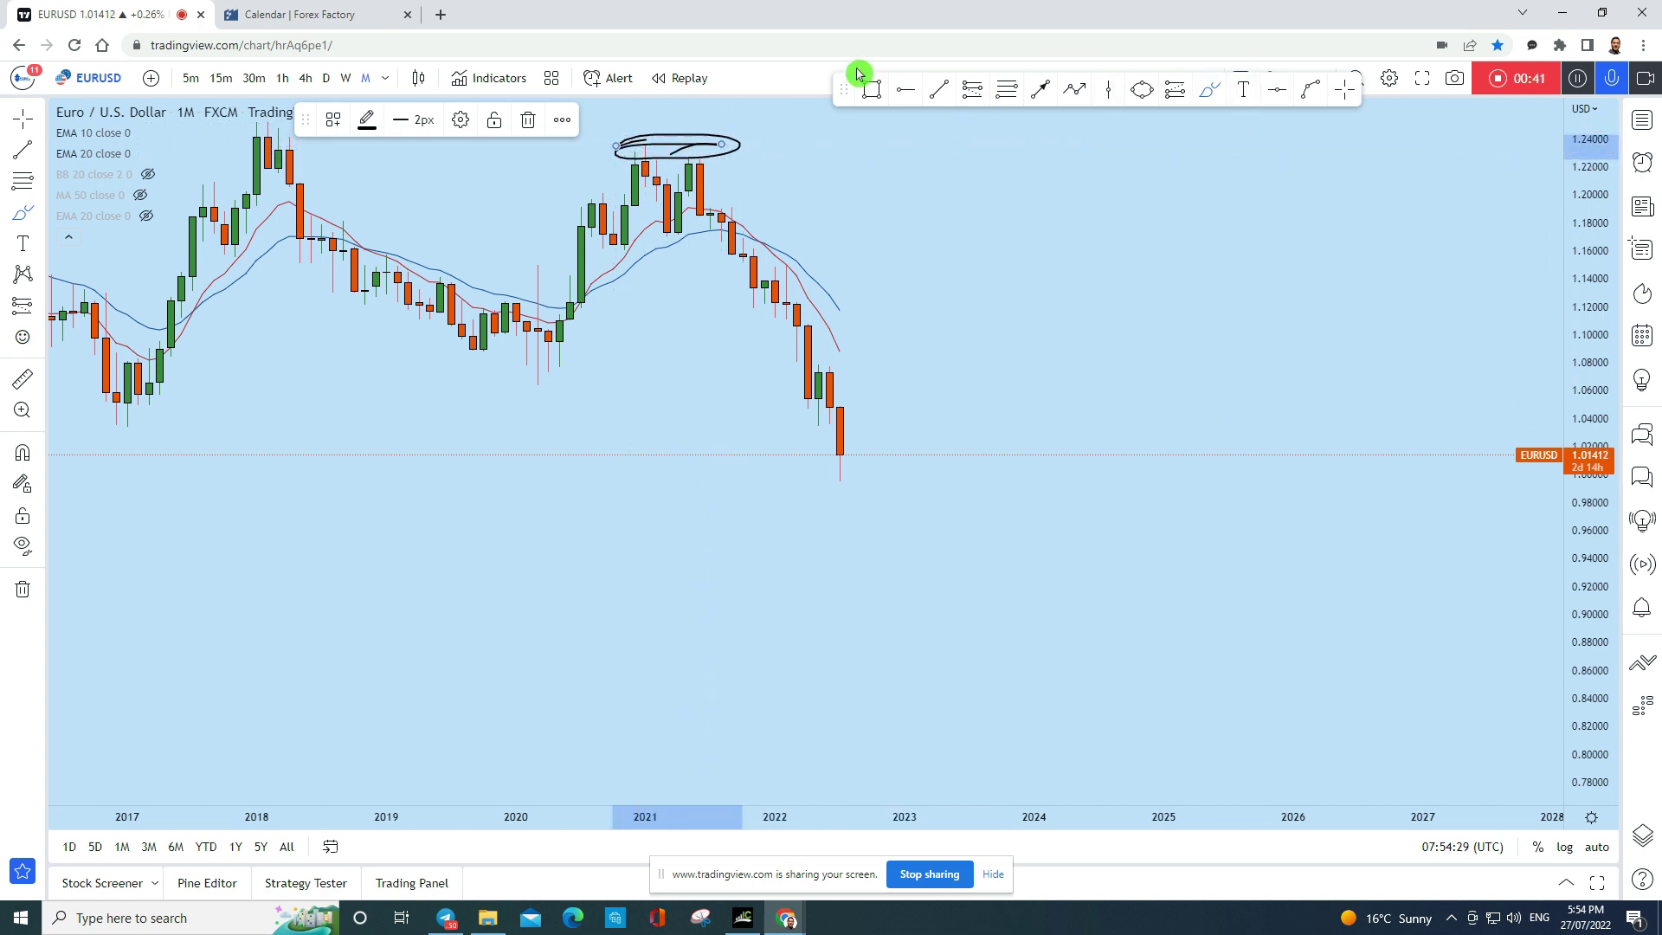
left_click_drag(842, 87, 846, 109)
left_click(1176, 80)
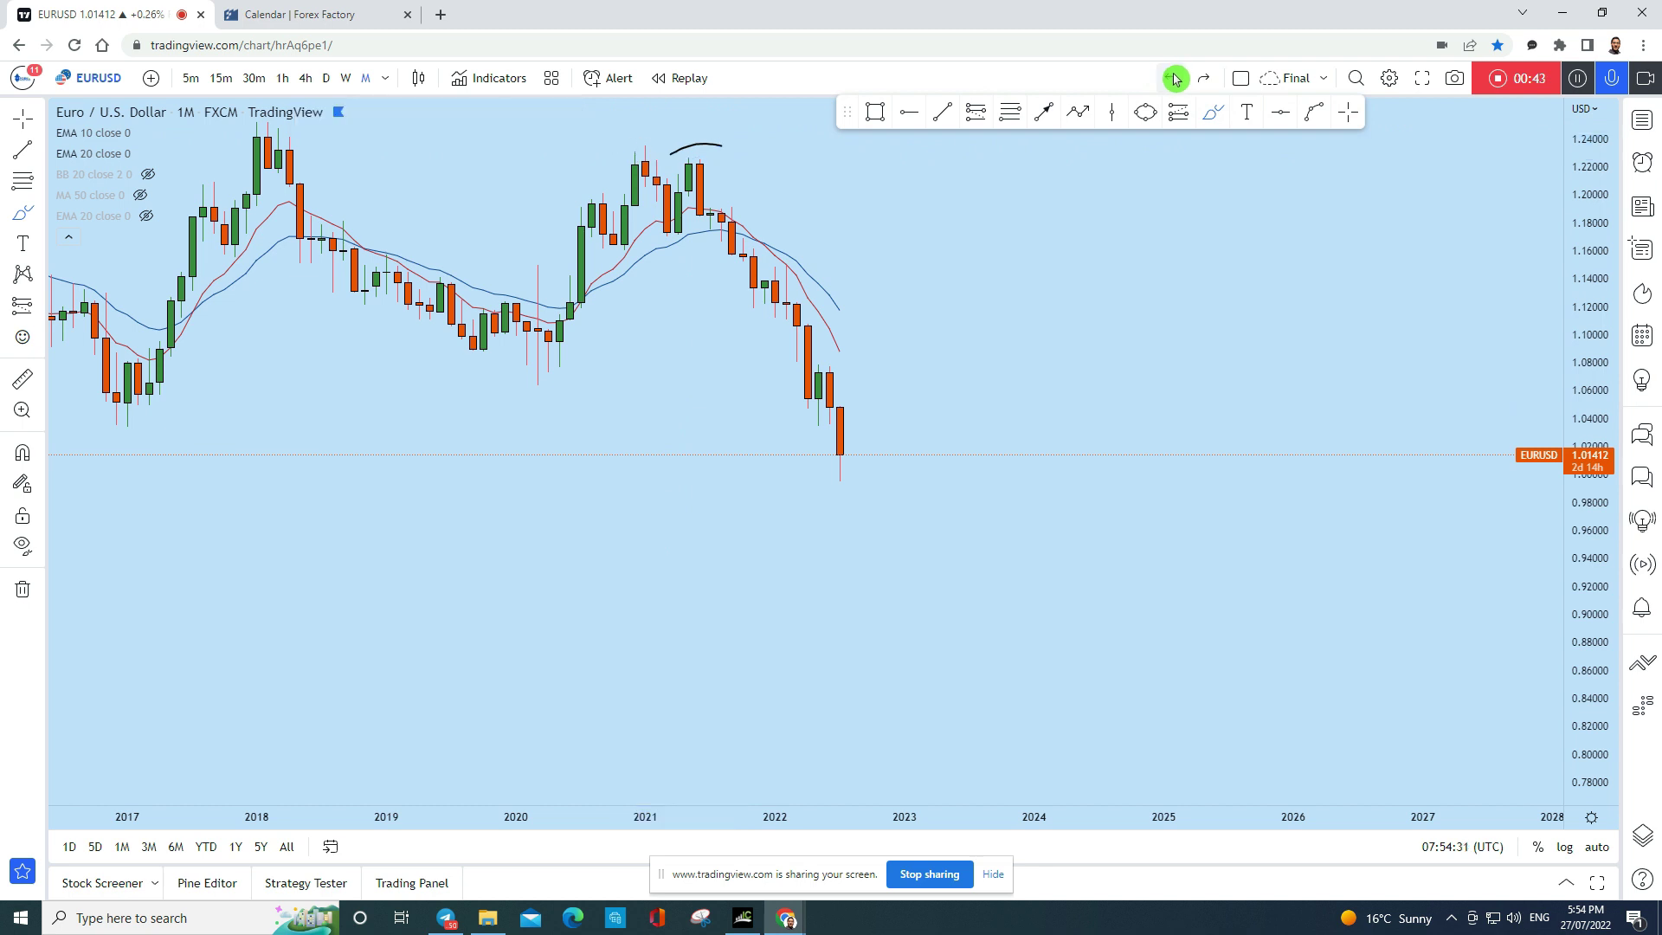
Mark the falling moving averages from late 2021 through 2022 with brush strokes and undo them
scroll(985, 465, "down", 1)
mouse_move(805, 205)
left_mouse_down()
mouse_move(892, 268)
mouse_move(939, 392)
left_mouse_up()
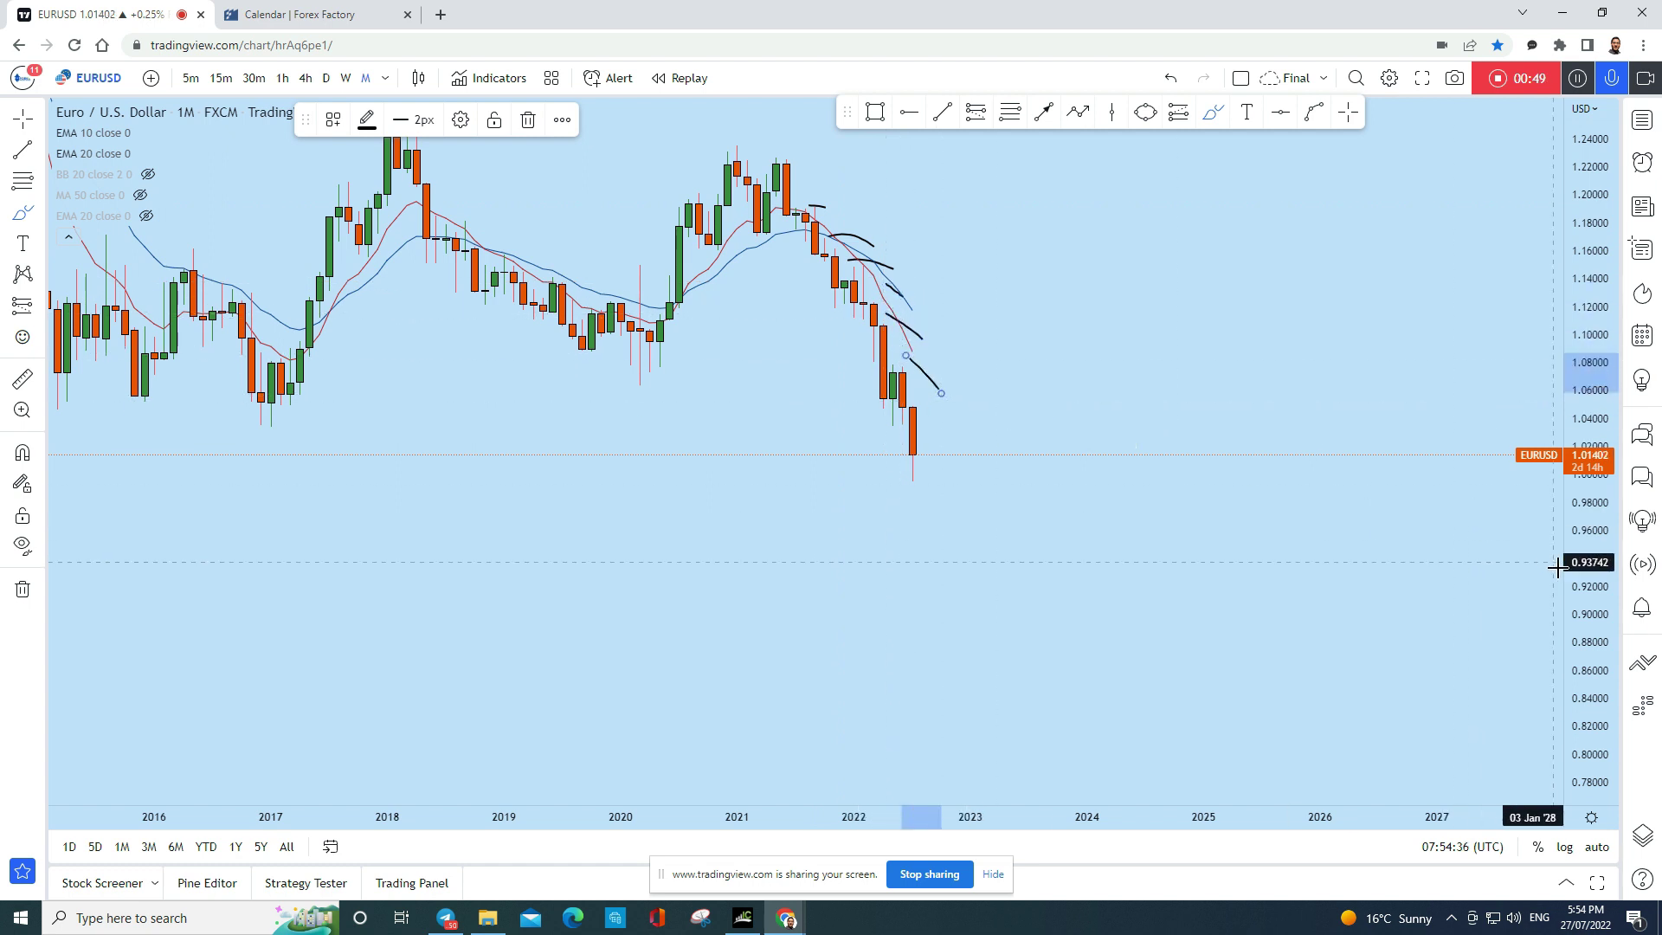
left_click_drag(1581, 565, 1580, 558)
left_click(1170, 78)
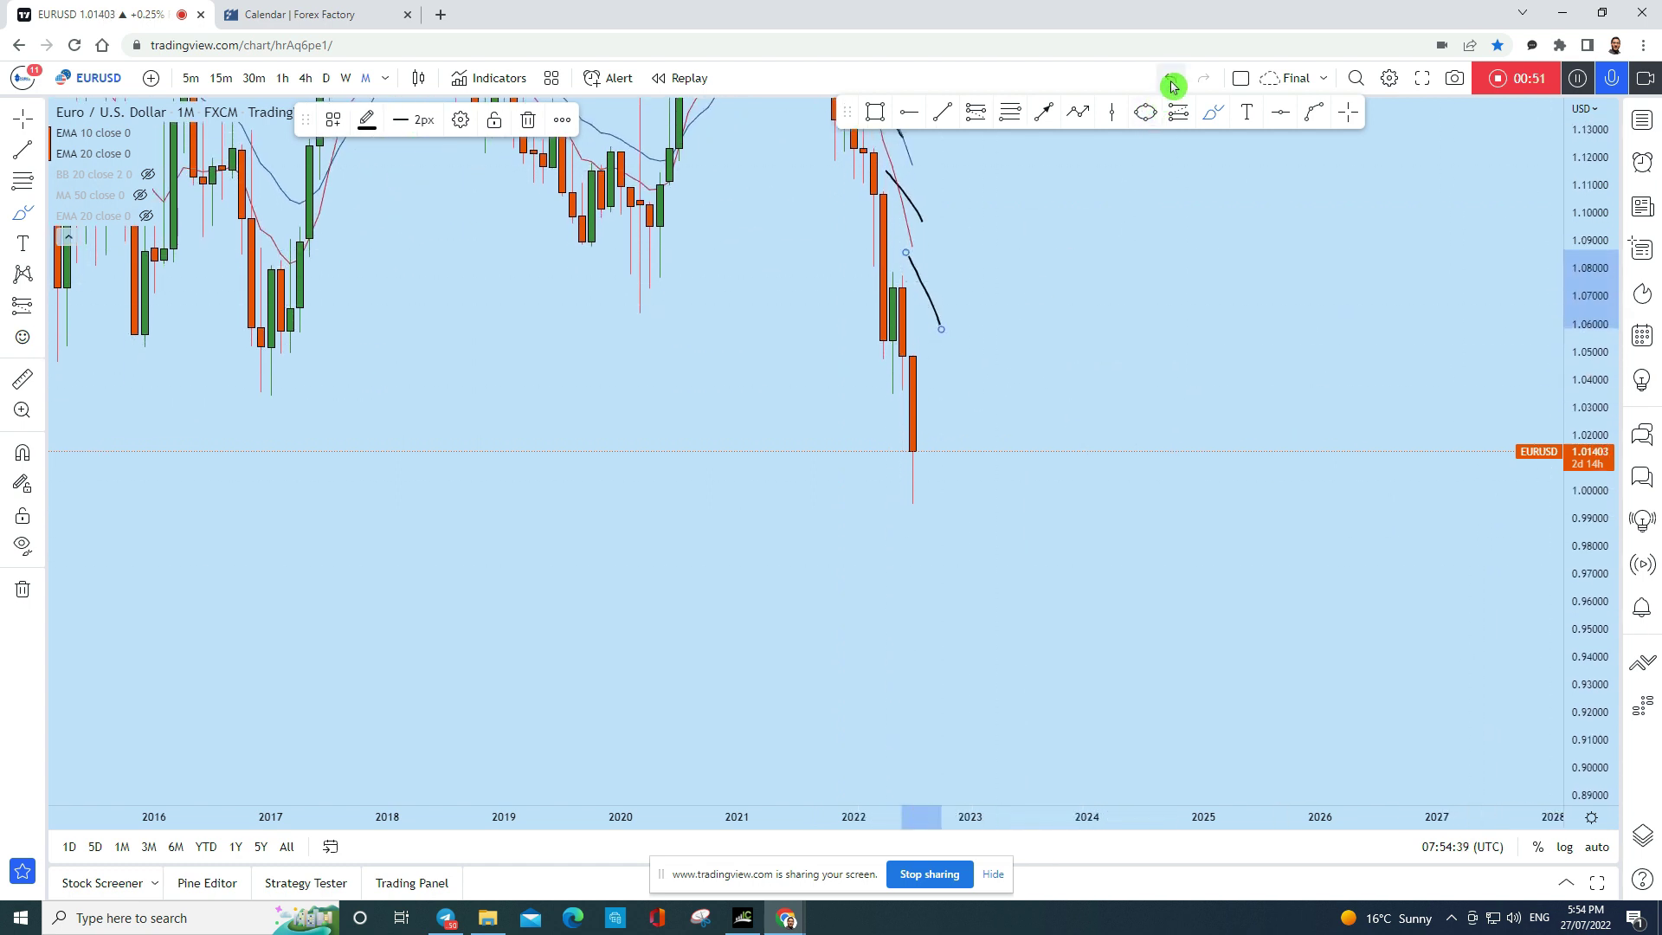
left_click(1172, 85)
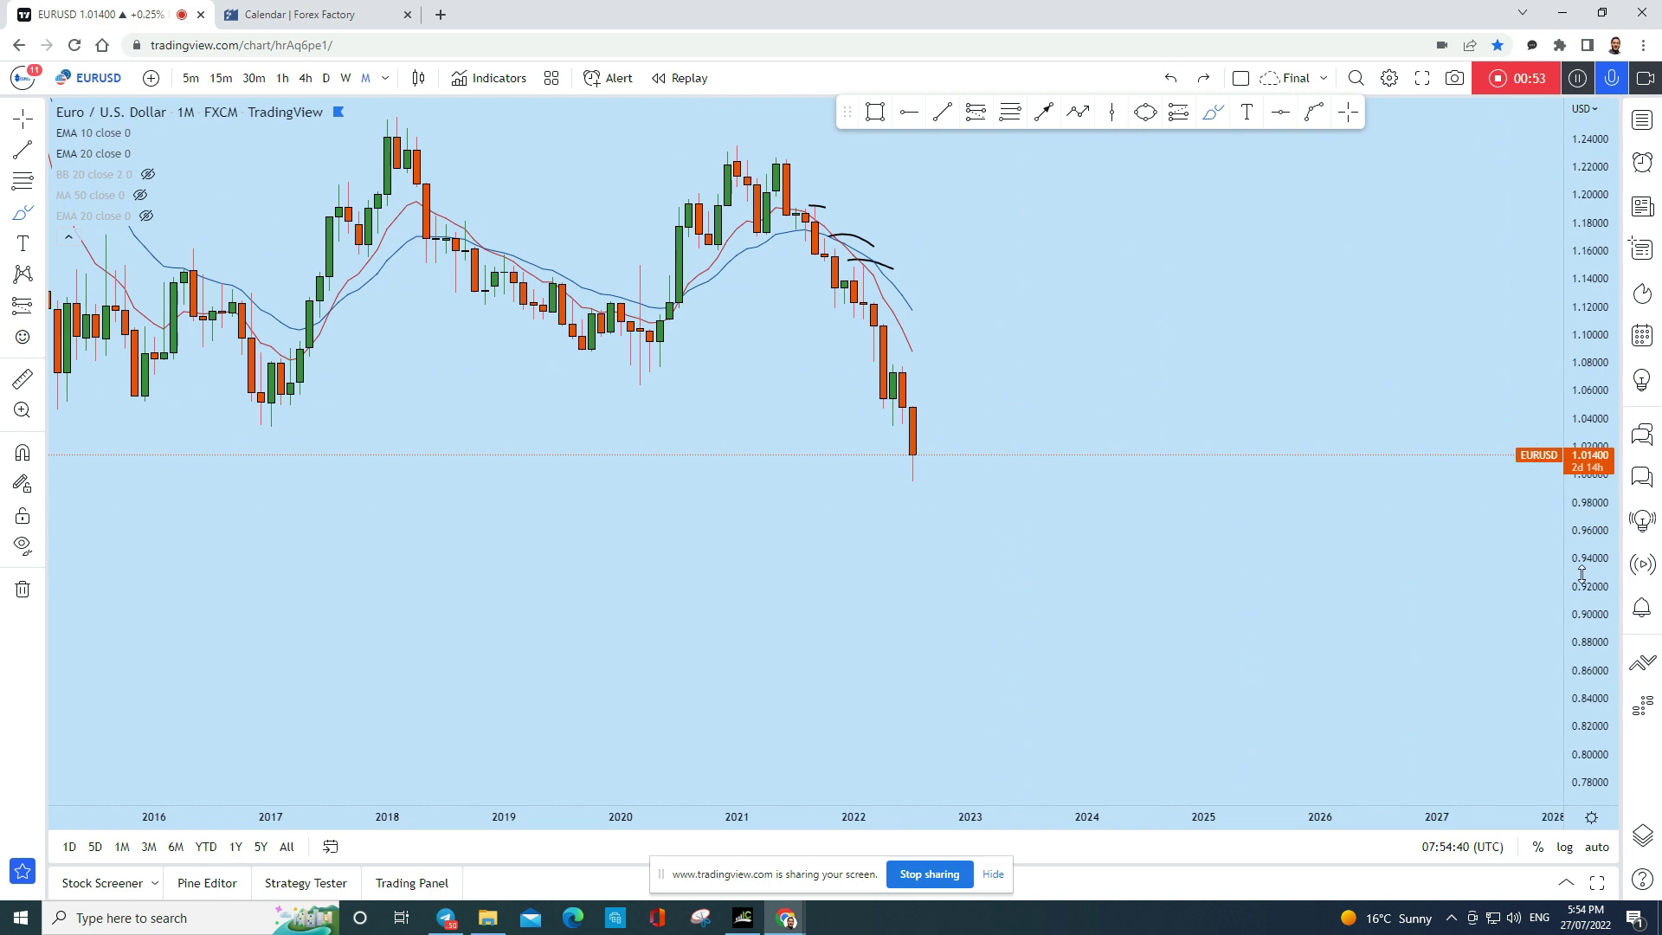
Examine the latest monthly candle and its lower wick up close, and check the days left in July 2022 in the system calendar
left_click_drag(1583, 575, 1581, 290)
scroll(1075, 525, "down", 1)
scroll(1076, 527, "down", 5)
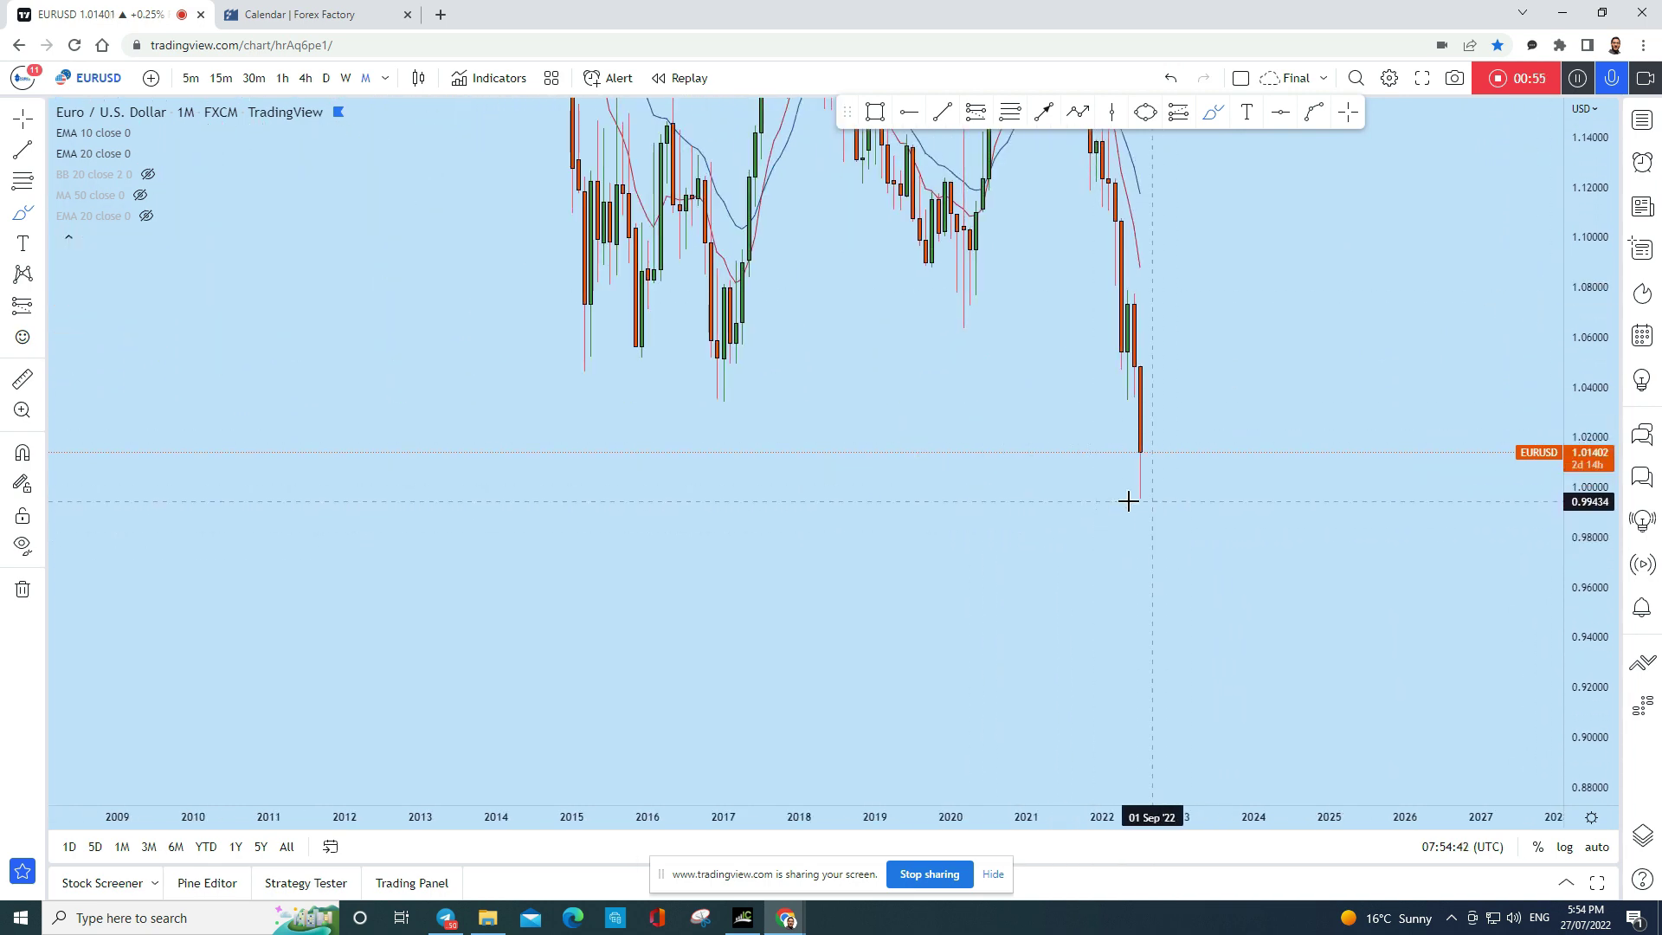
scroll(1264, 486, "up", 5)
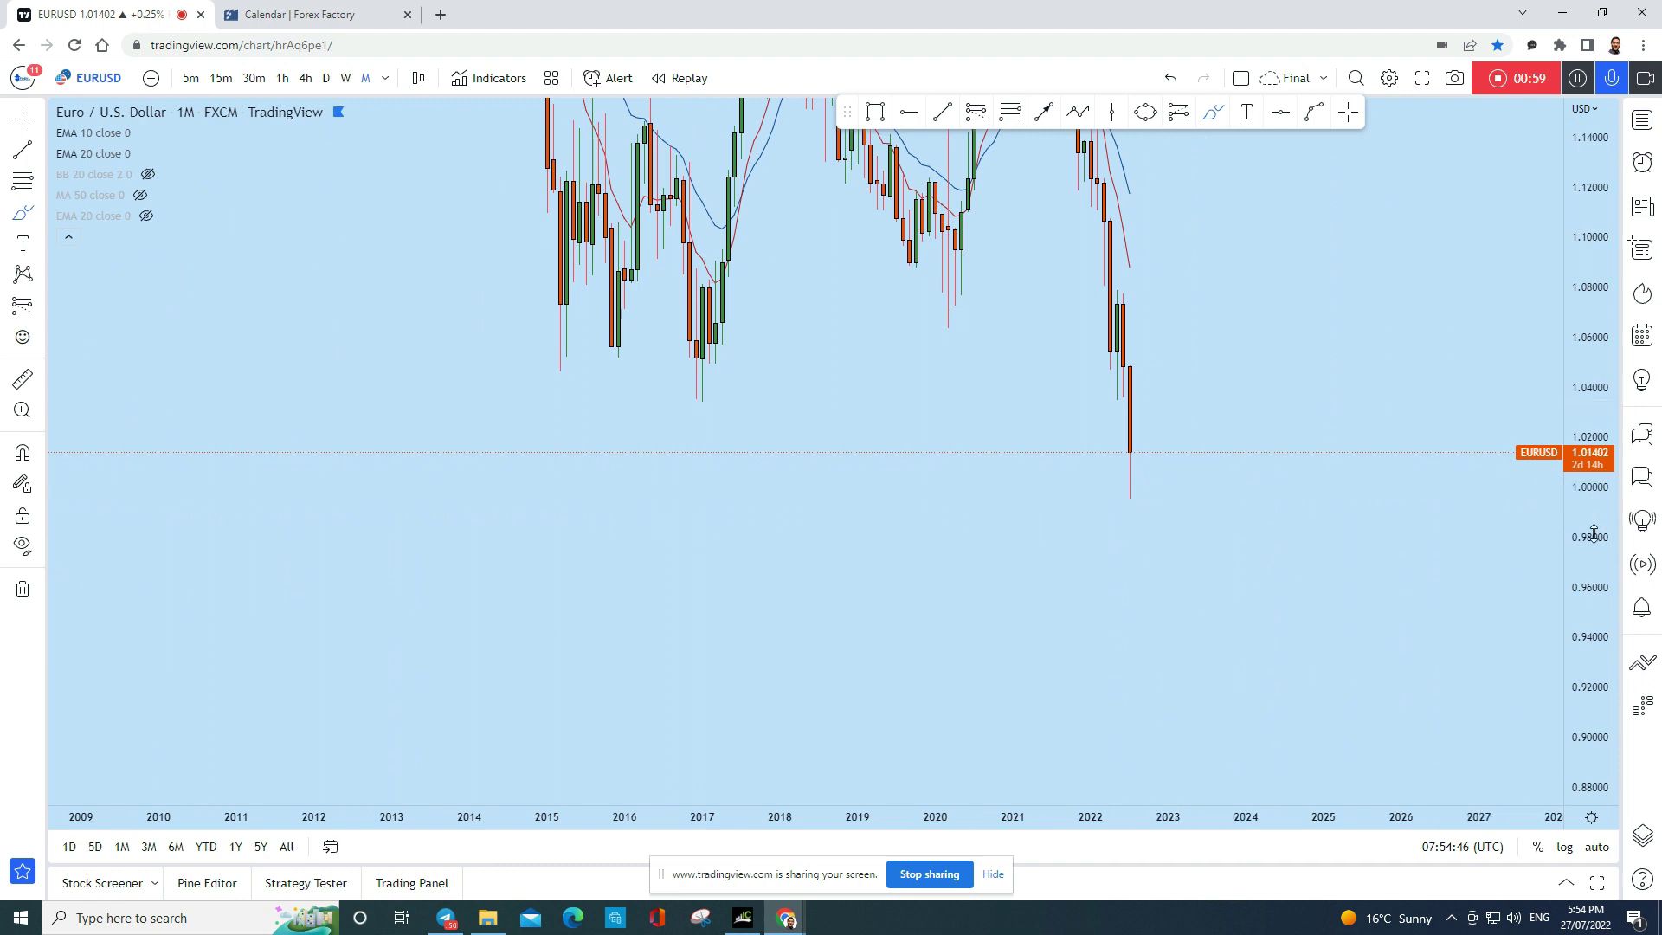
left_click_drag(1594, 531, 1524, 286)
scroll(1250, 464, "up", 4)
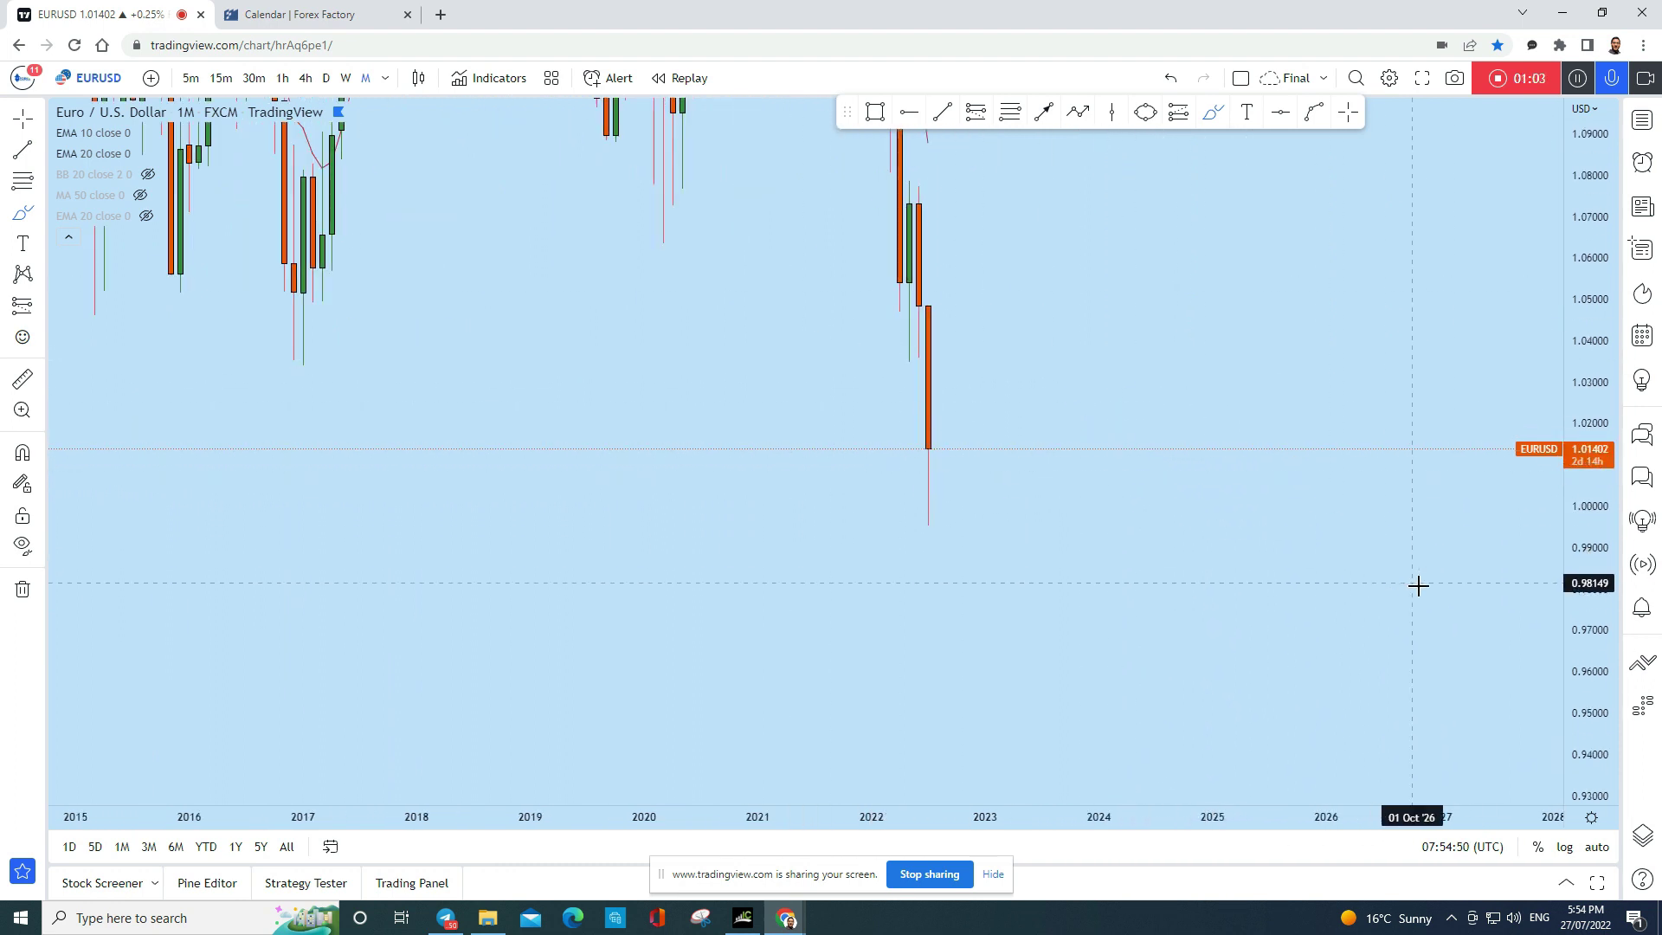
left_click(1585, 918)
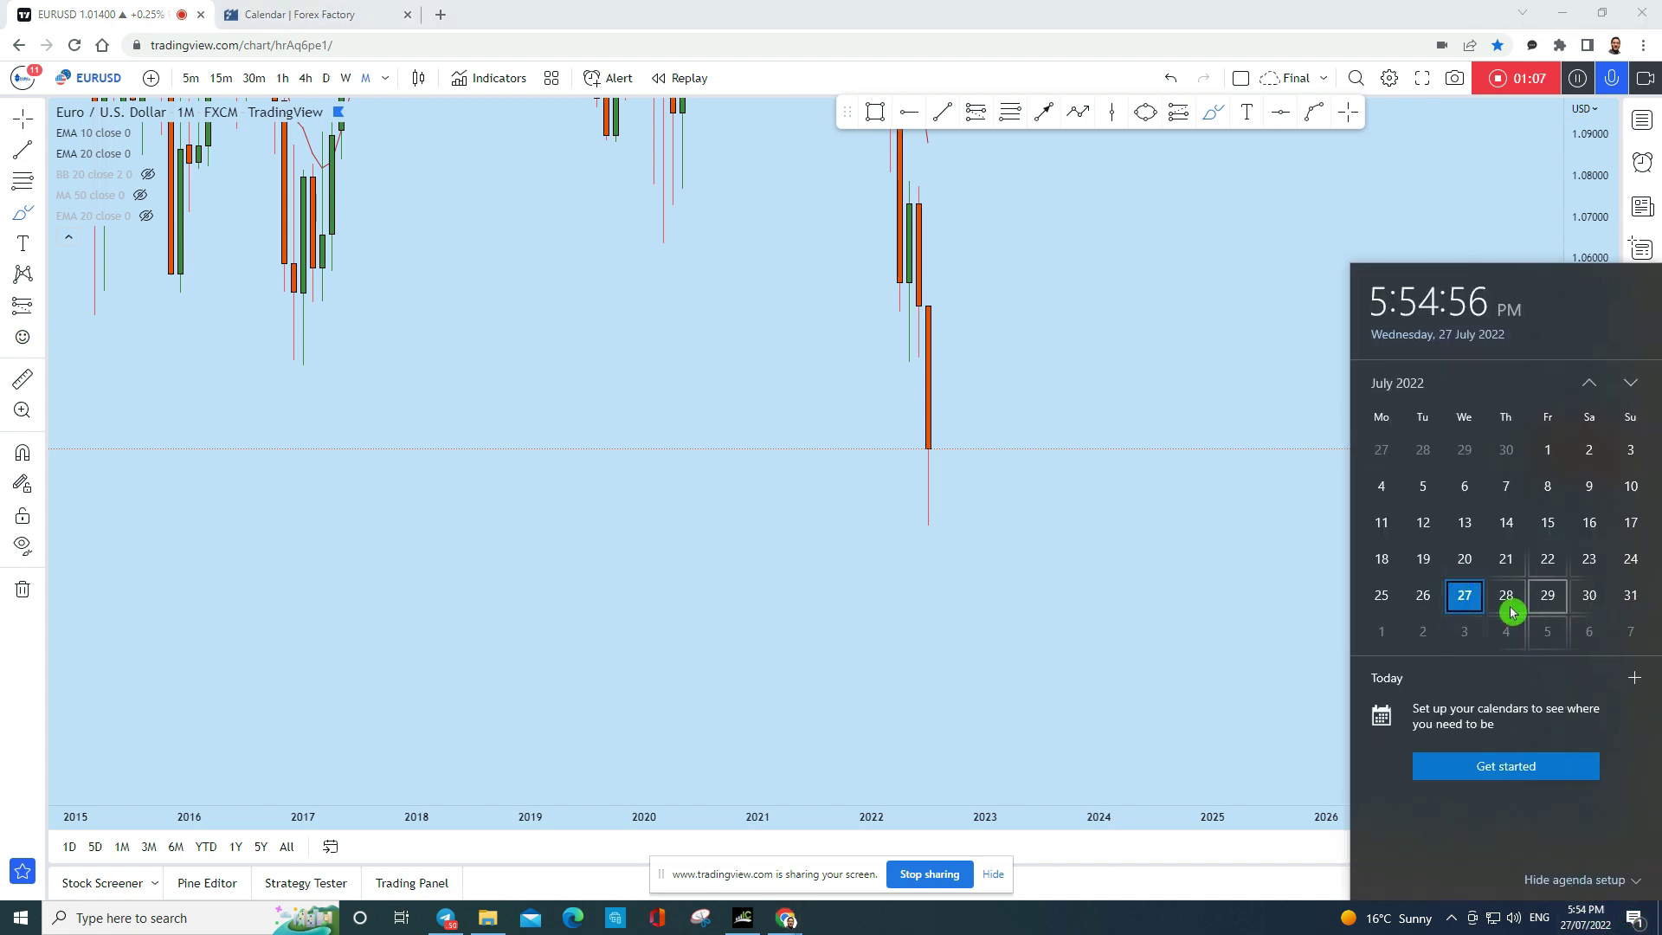
left_click(1250, 406)
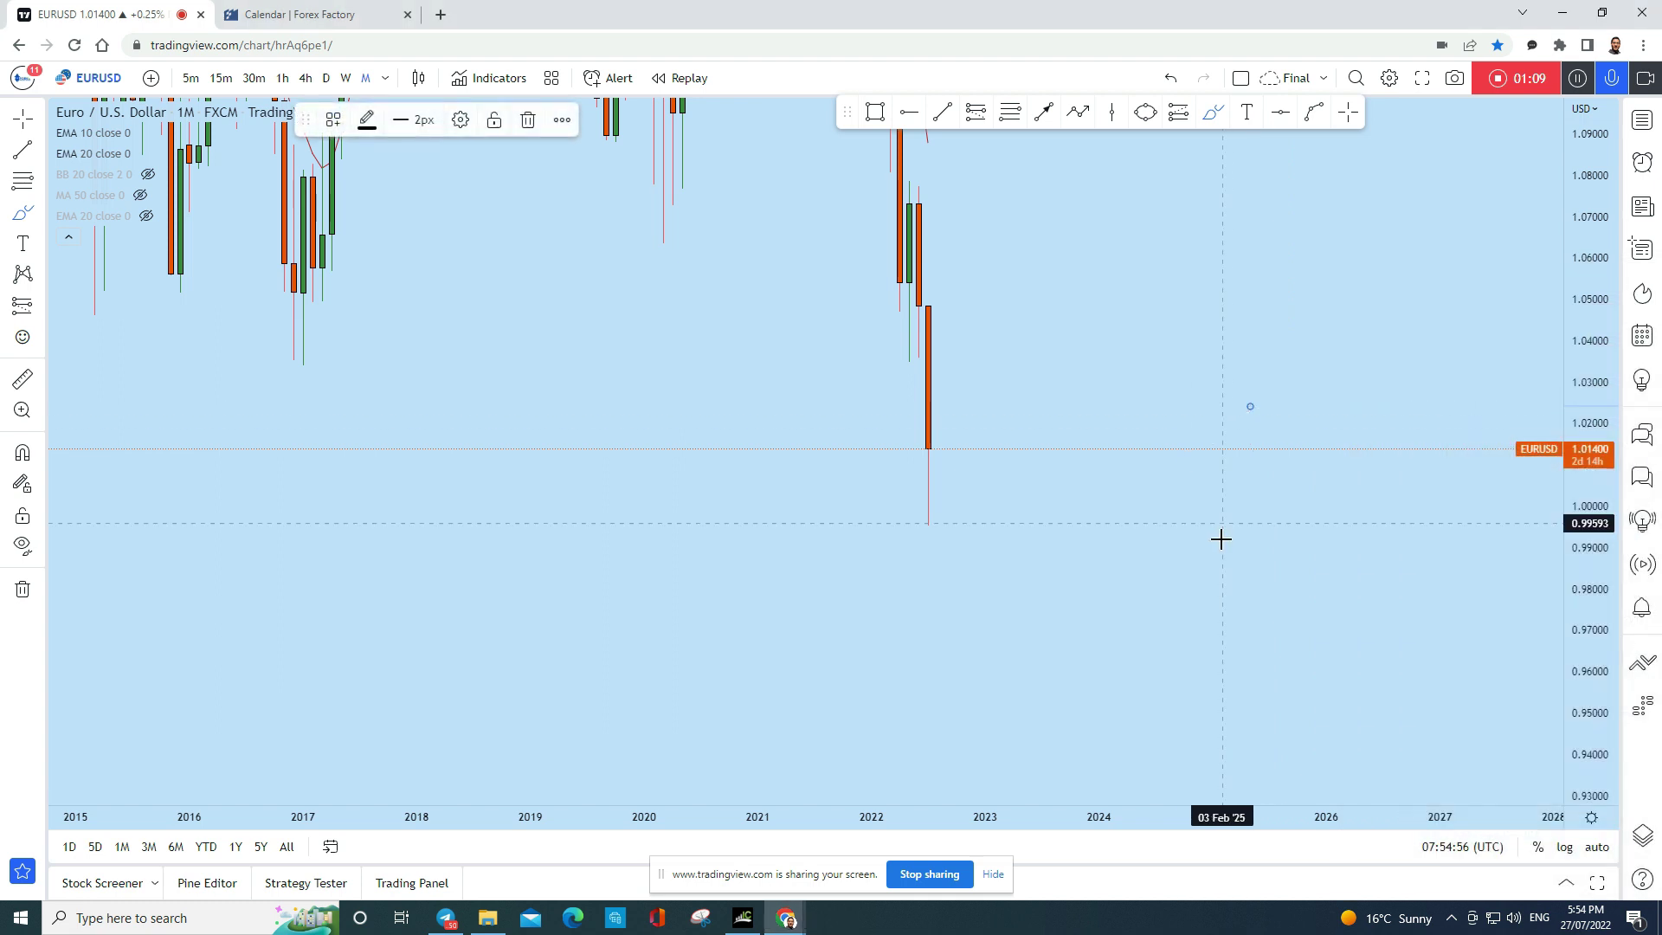
scroll(1217, 511, "down", 3)
scroll(1388, 586, "up", 2)
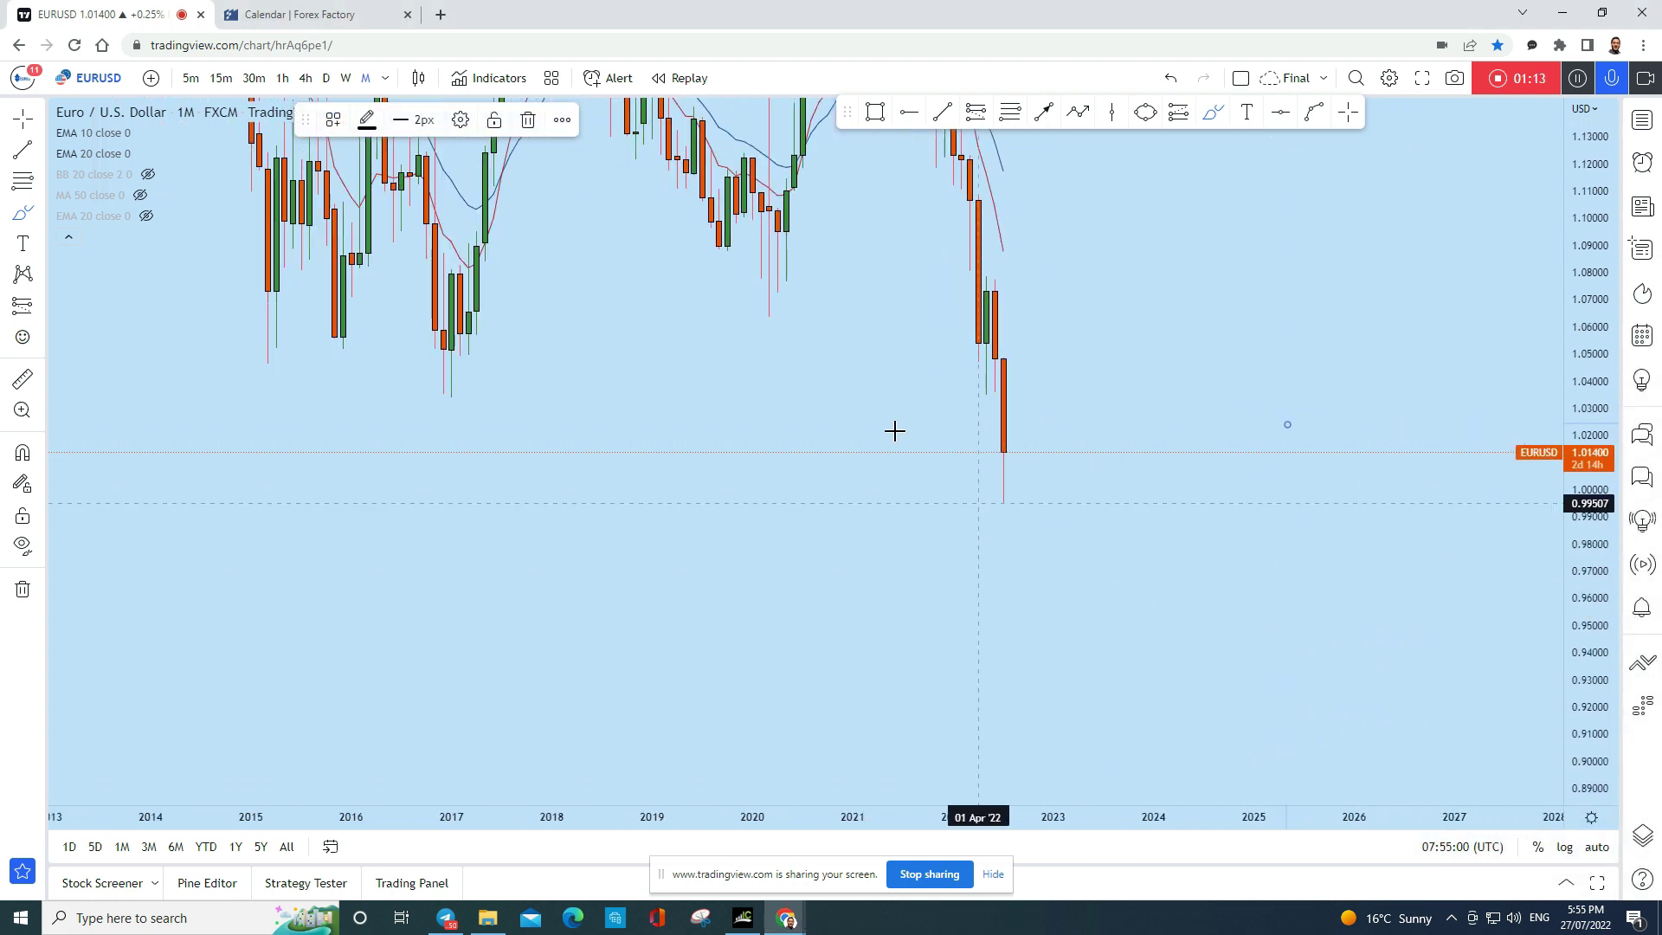
Circle the lower wick of the July 2022 monthly candle with the Brush tool and undo the mark
left_click(1209, 116)
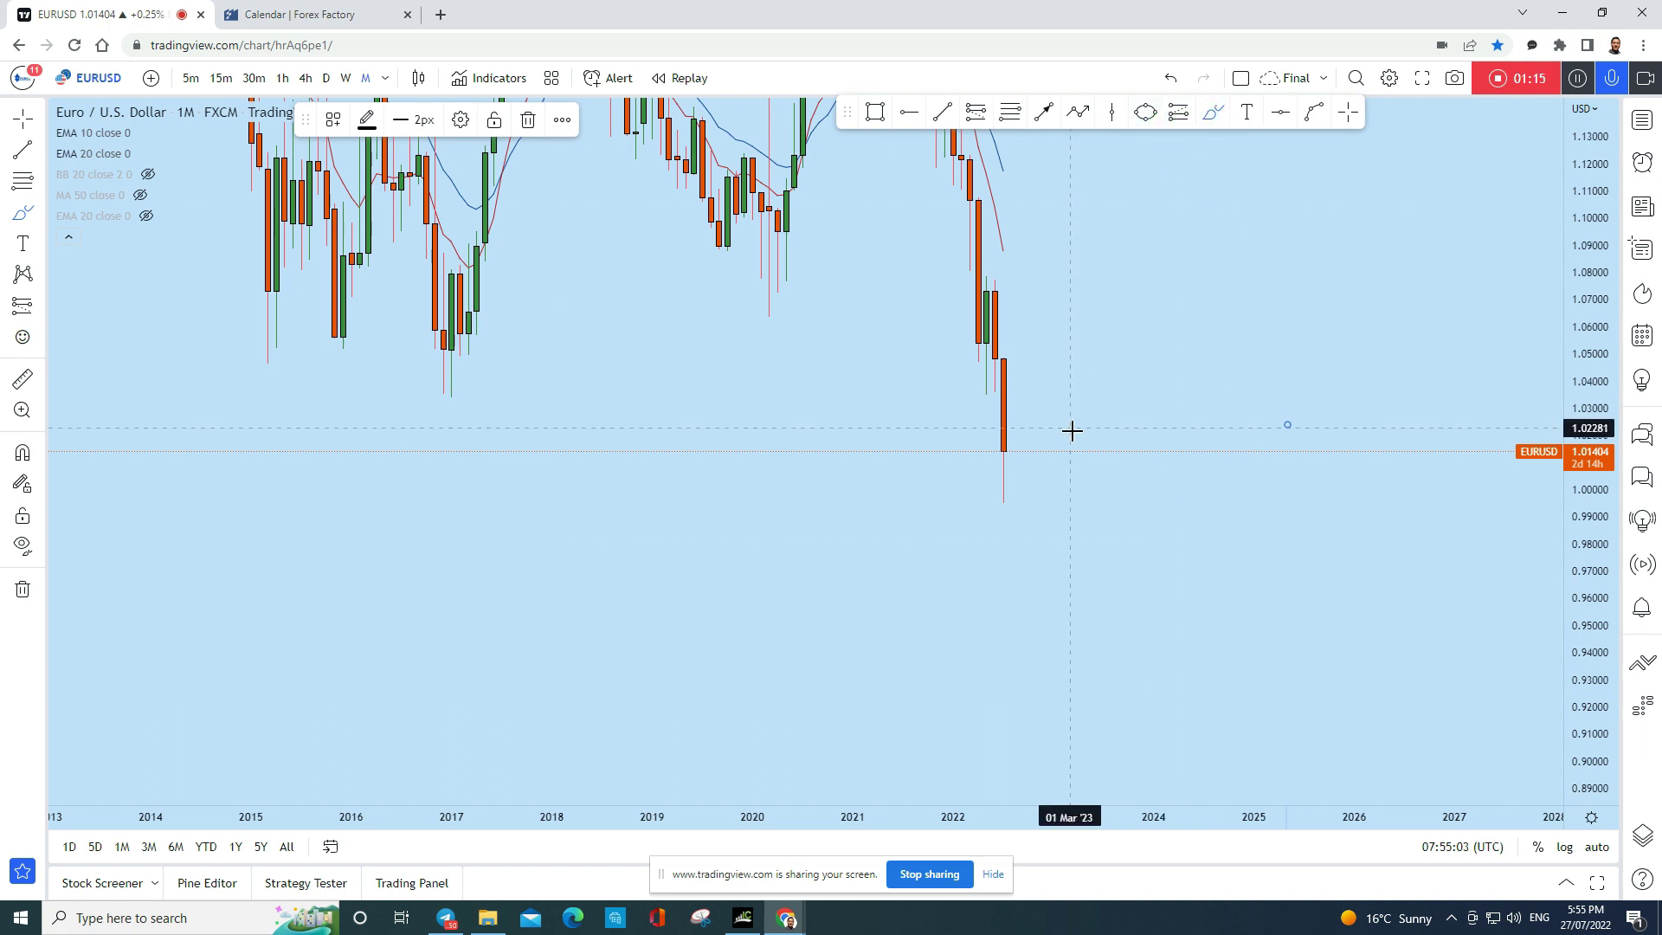
mouse_move(1011, 467)
left_mouse_down()
mouse_move(1031, 478)
mouse_move(1053, 458)
left_mouse_up()
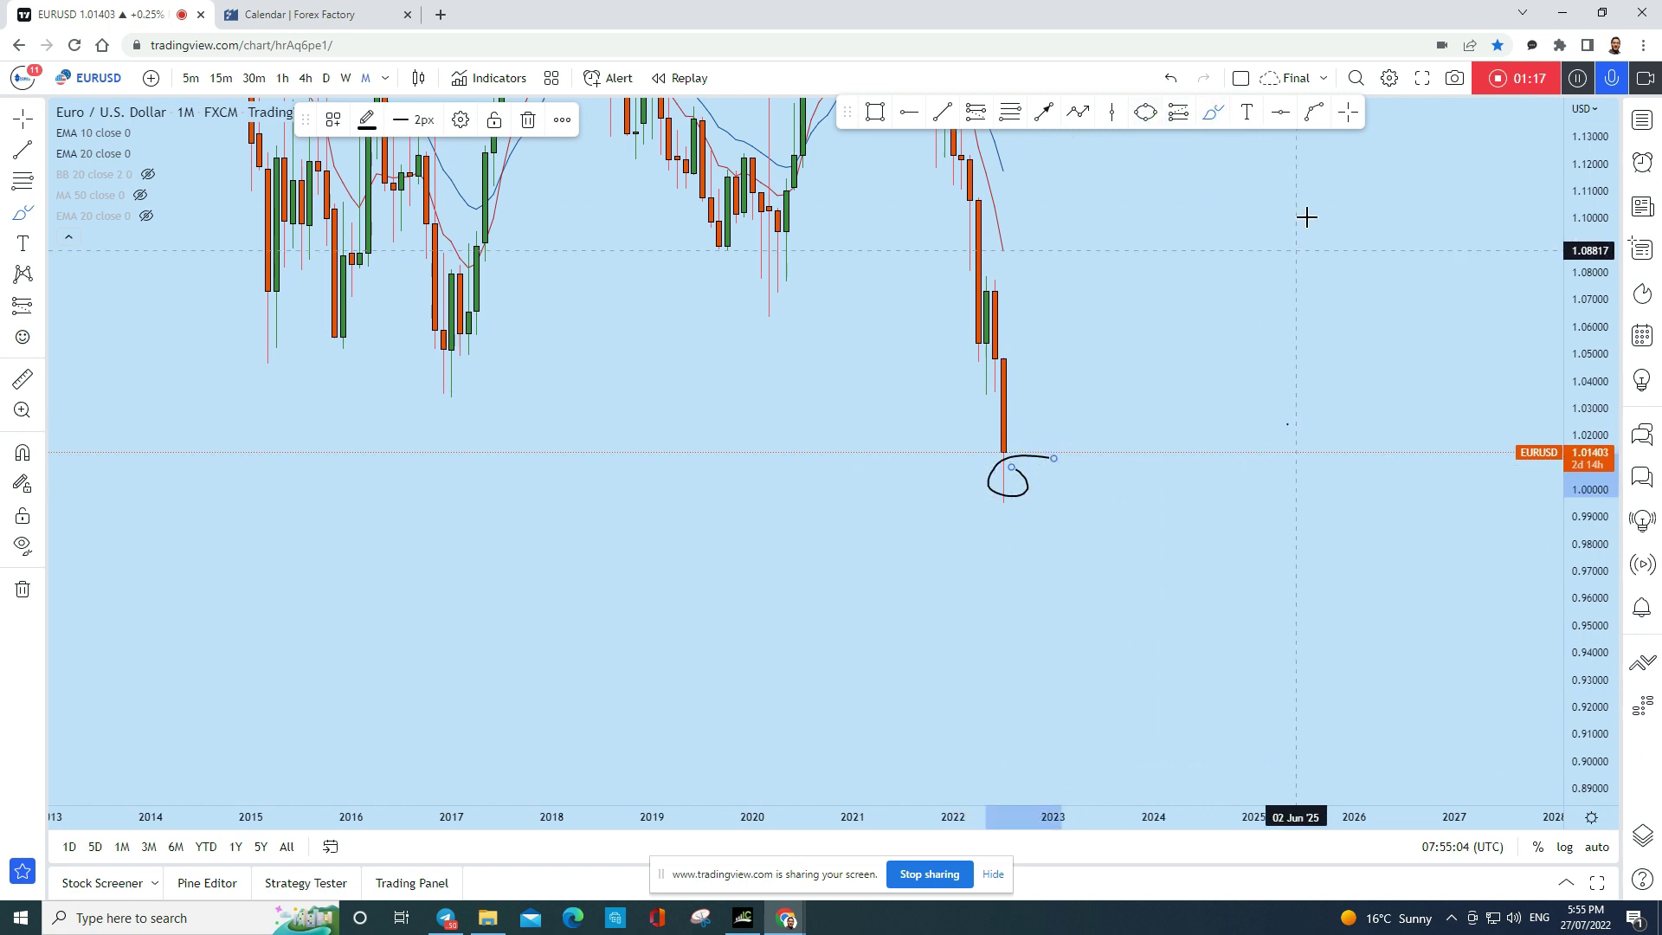
left_click(1185, 86)
Switch the EURUSD chart to the weekly timeframe and bring the latest weekly candles up close
scroll(1423, 599, "down", 1)
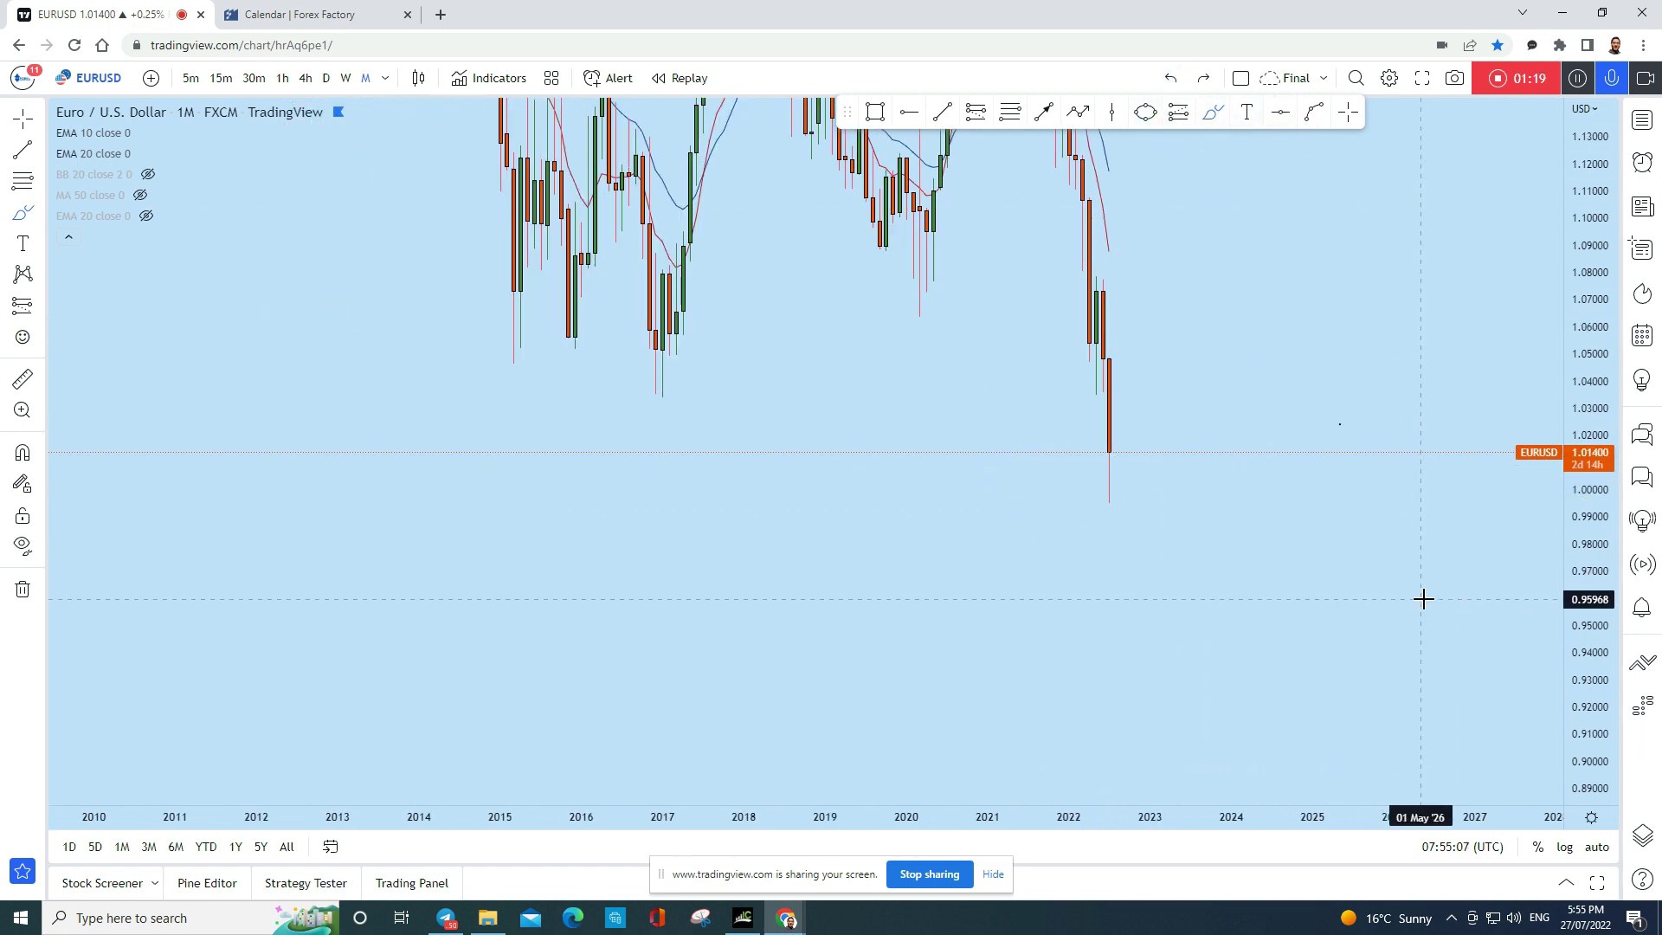
left_click(354, 82)
left_click(1347, 350)
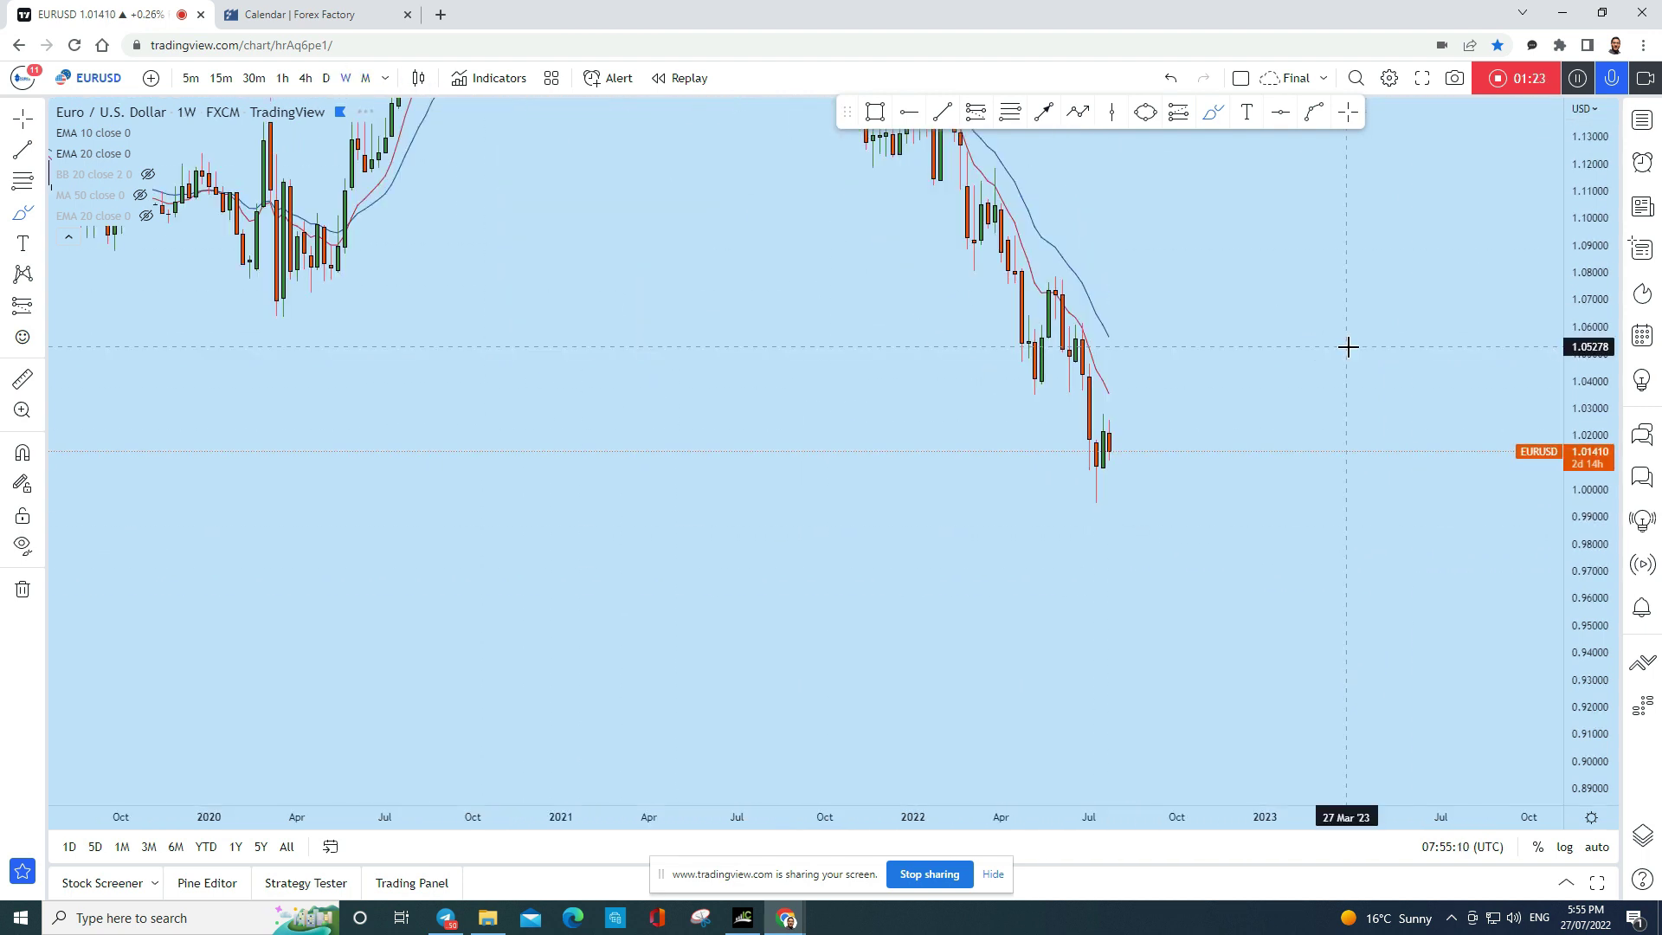
scroll(1539, 393, "up", 3)
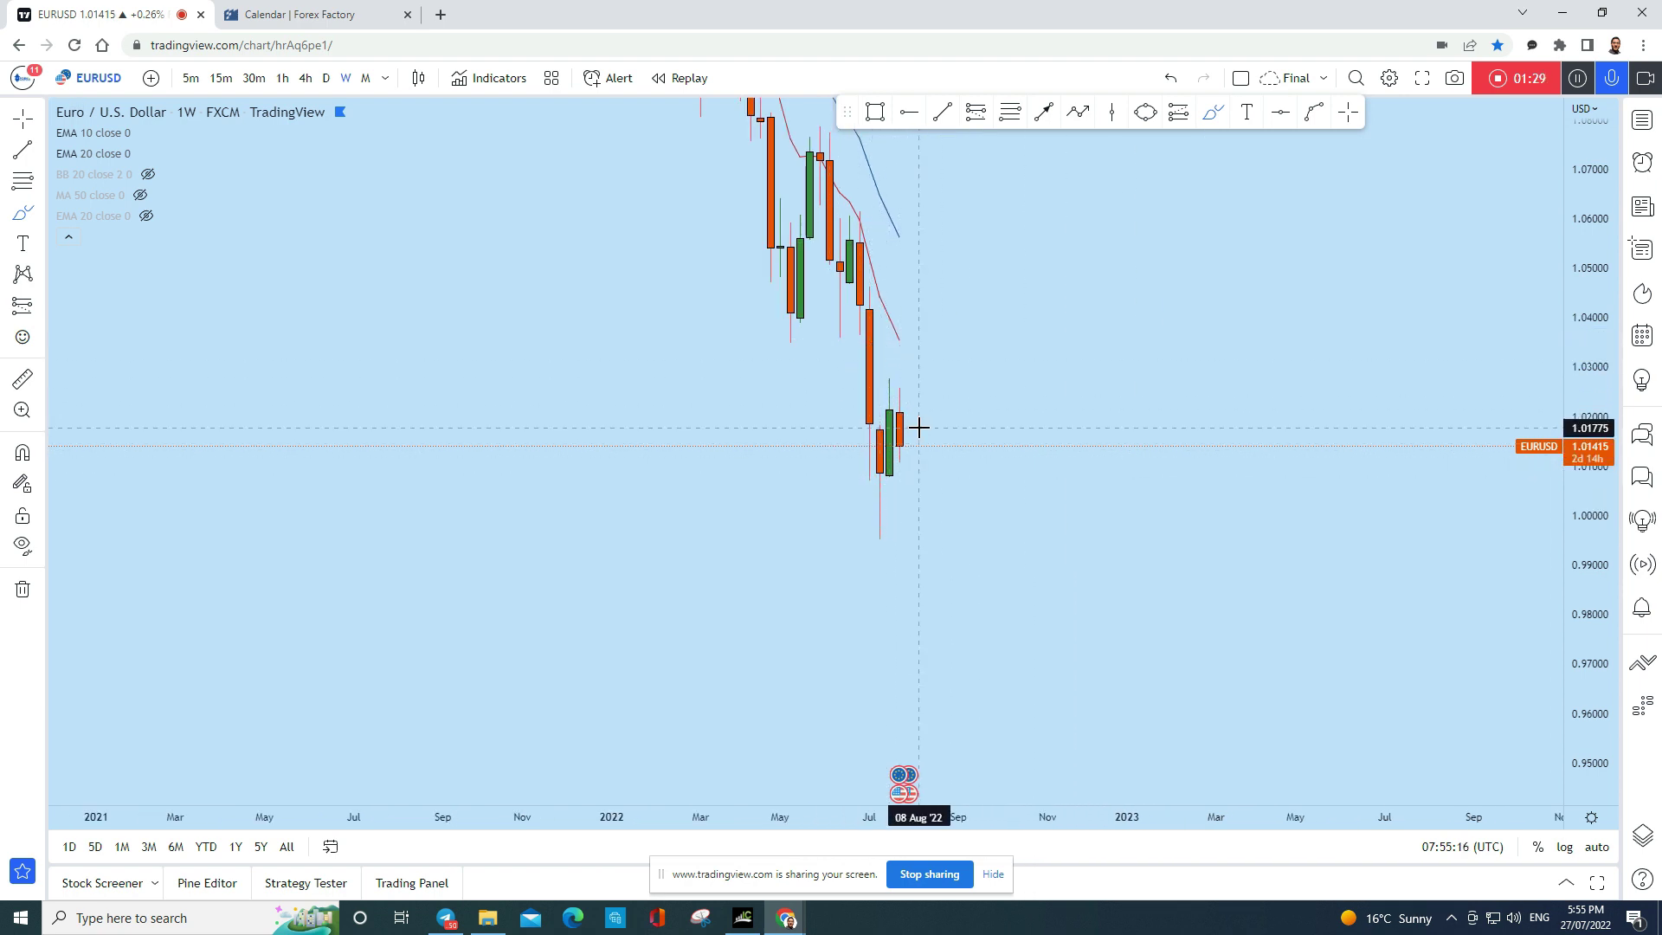
Sketch downward projections from the current weekly candle to about 0.99 with the Brush tool and undo each one
left_click(1214, 114)
left_click_drag(912, 389, 945, 554)
left_click(1170, 78)
left_click(1170, 77)
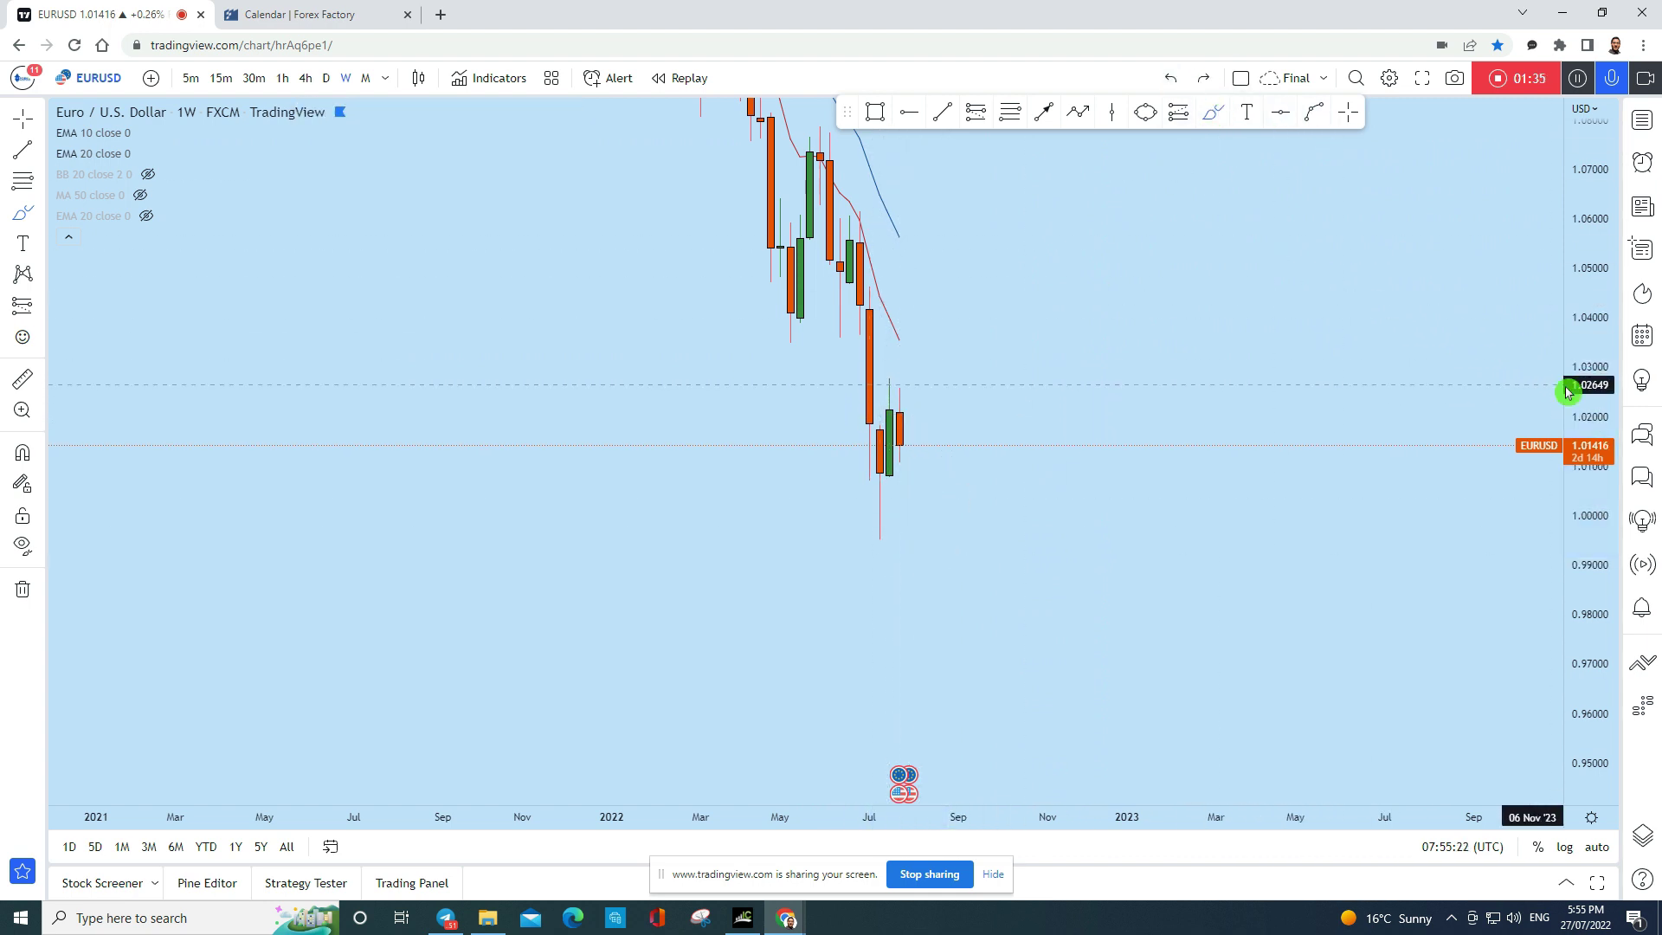
left_click_drag(1568, 393, 1568, 282)
mouse_move(903, 443)
left_mouse_down()
mouse_move(919, 452)
mouse_move(940, 611)
mouse_move(926, 596)
left_mouse_up()
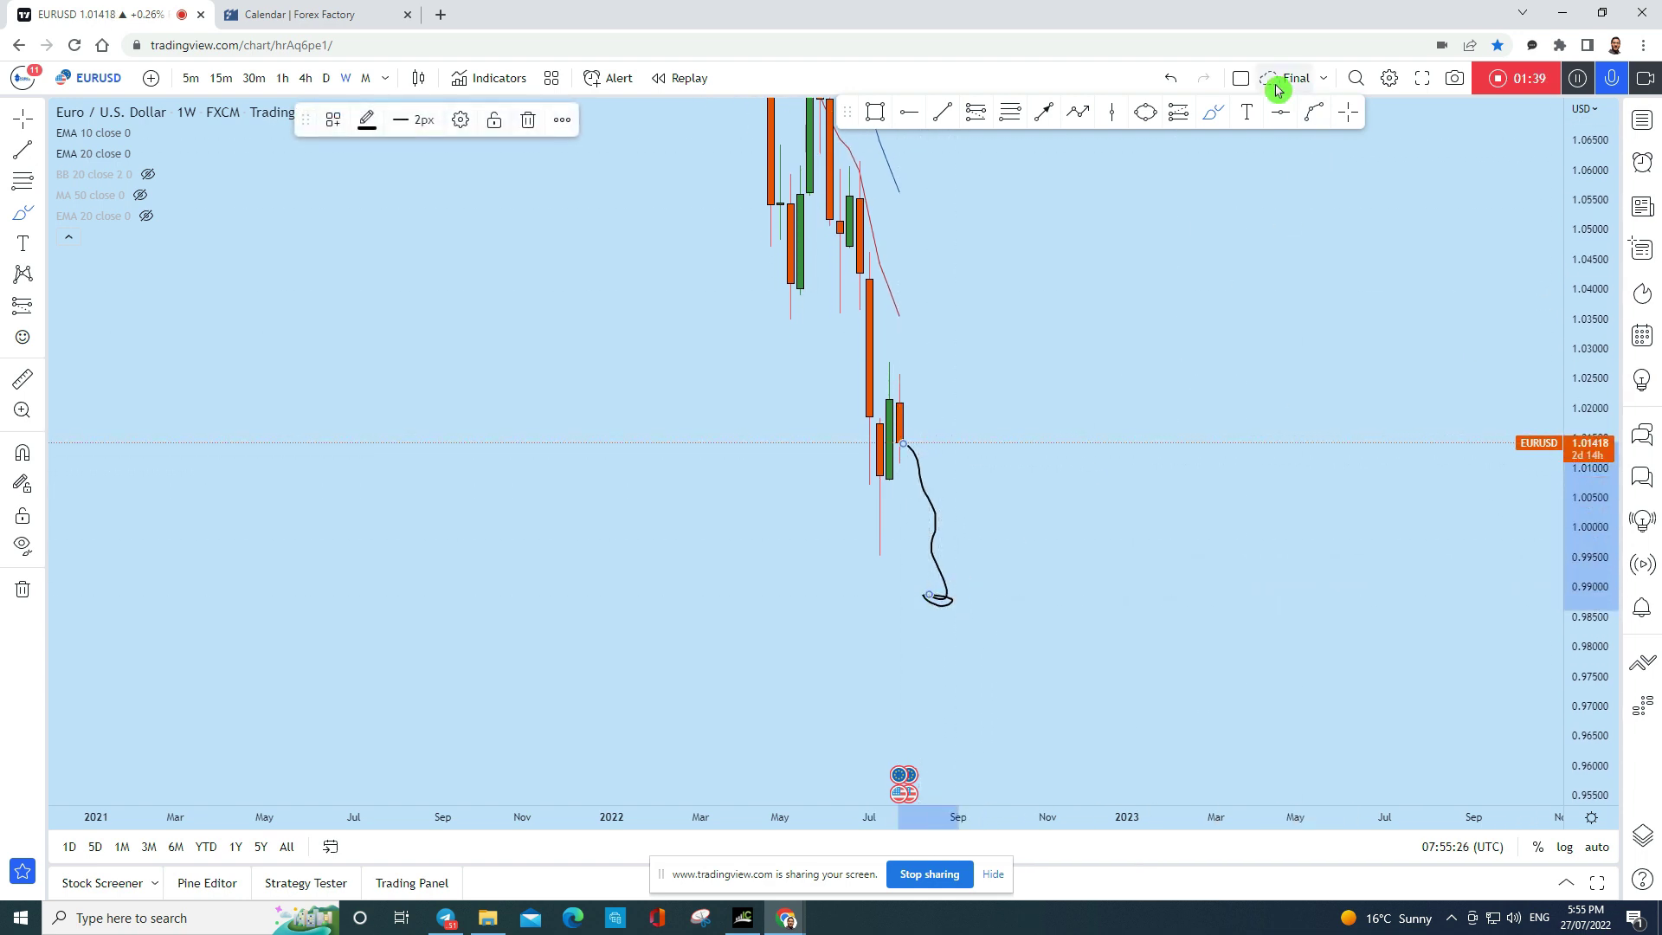
left_click(1175, 76)
Trace the weekly decline from the late June high to the July low with brush strokes and undo them
scroll(1439, 579, "down", 5)
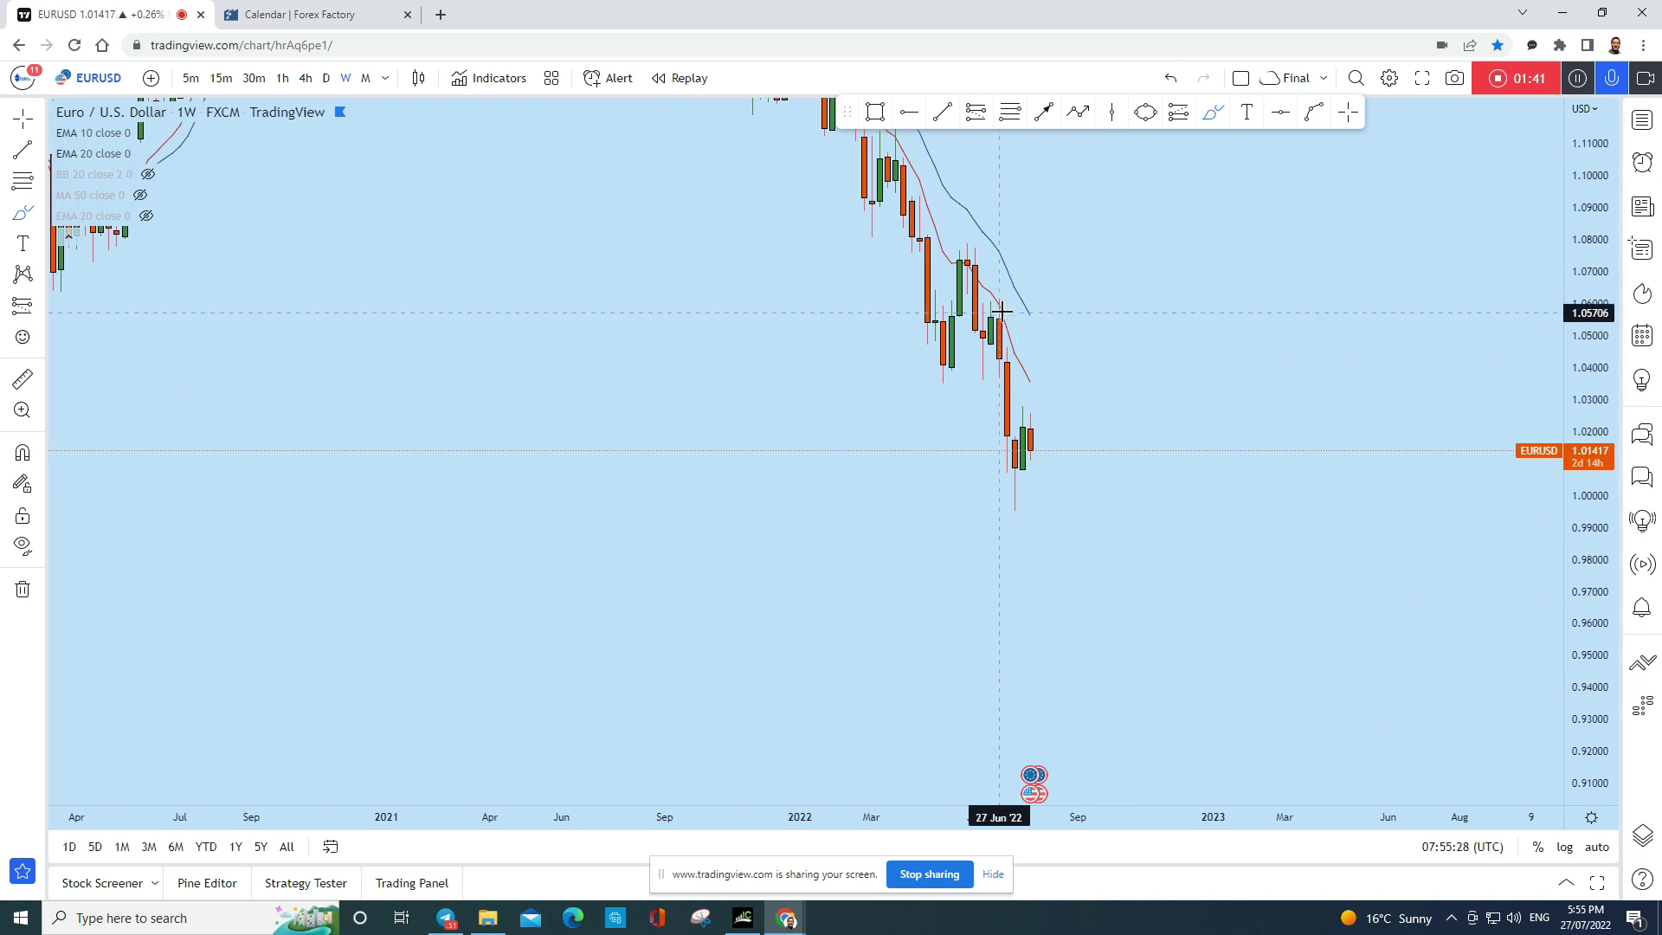
left_click_drag(999, 296, 1017, 439)
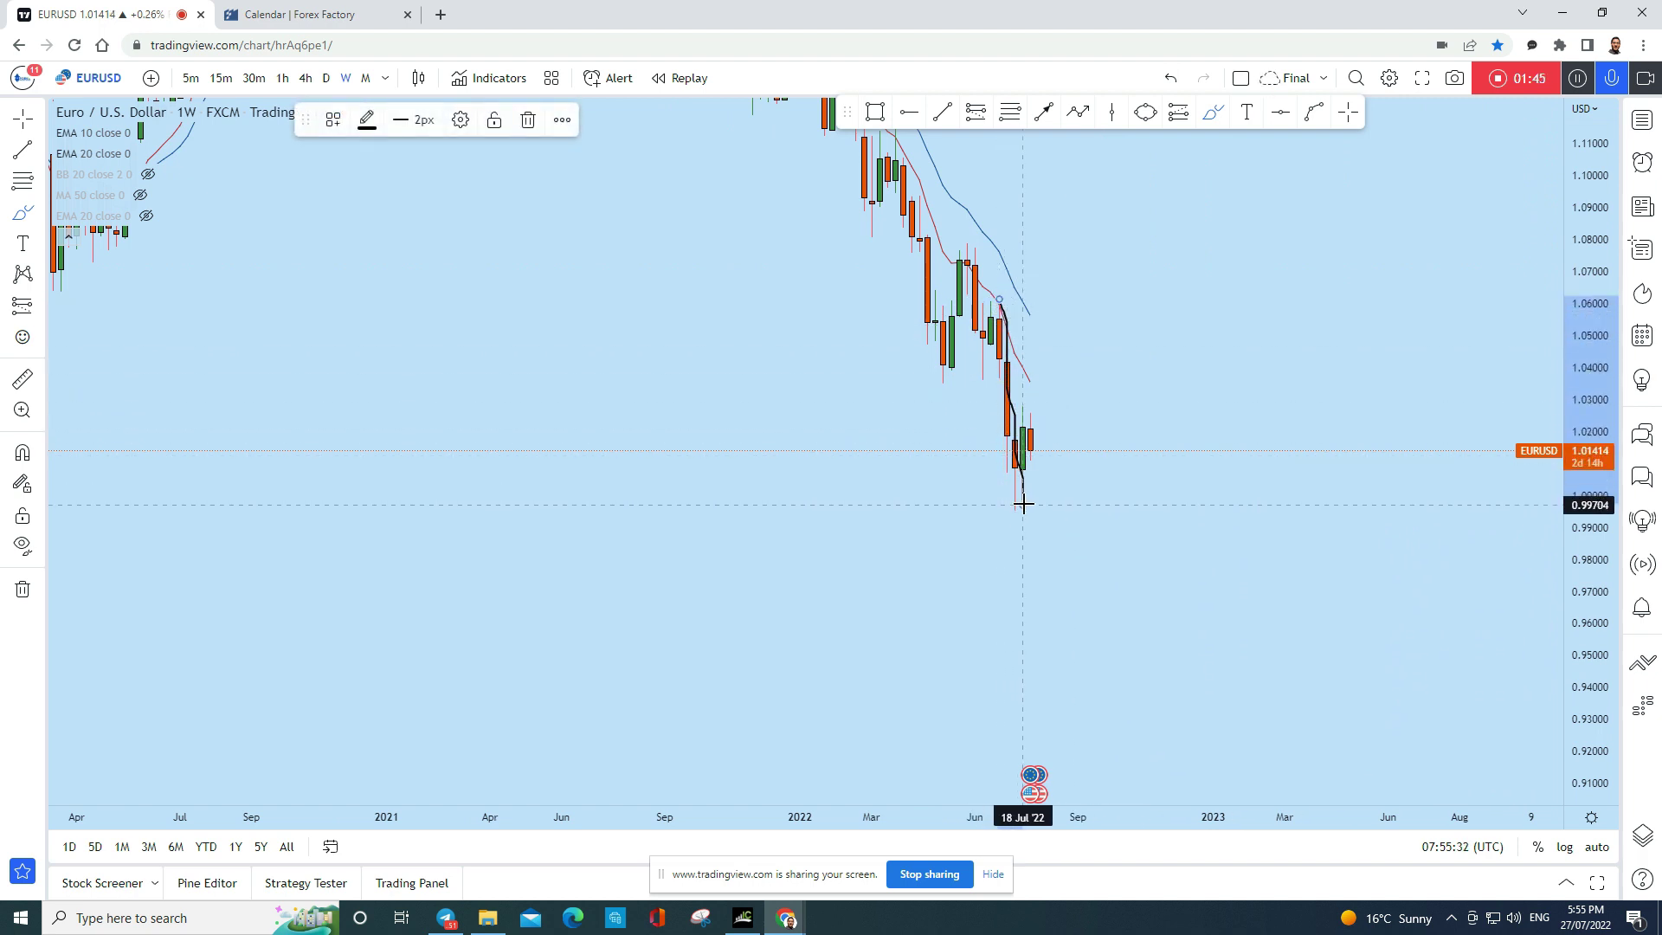
left_click_drag(1022, 505, 1022, 504)
left_click(1178, 81)
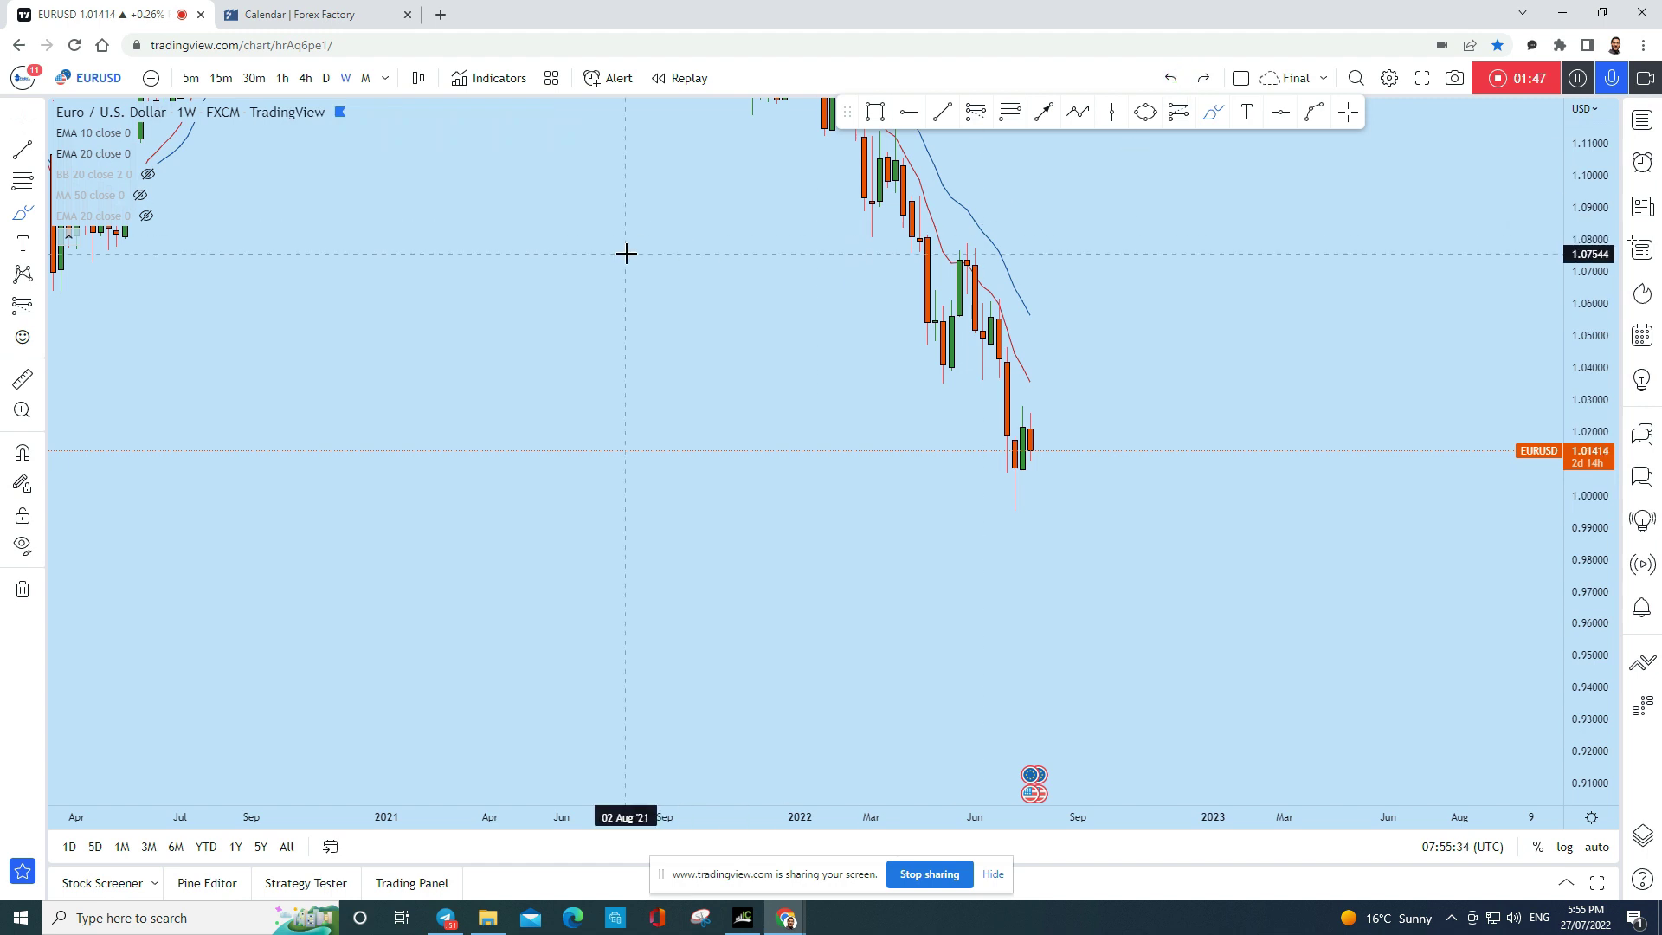
Draw a Fibonacci retracement over the weekly decline from the 1.06165 high to the 0.99542 low
left_click(1006, 116)
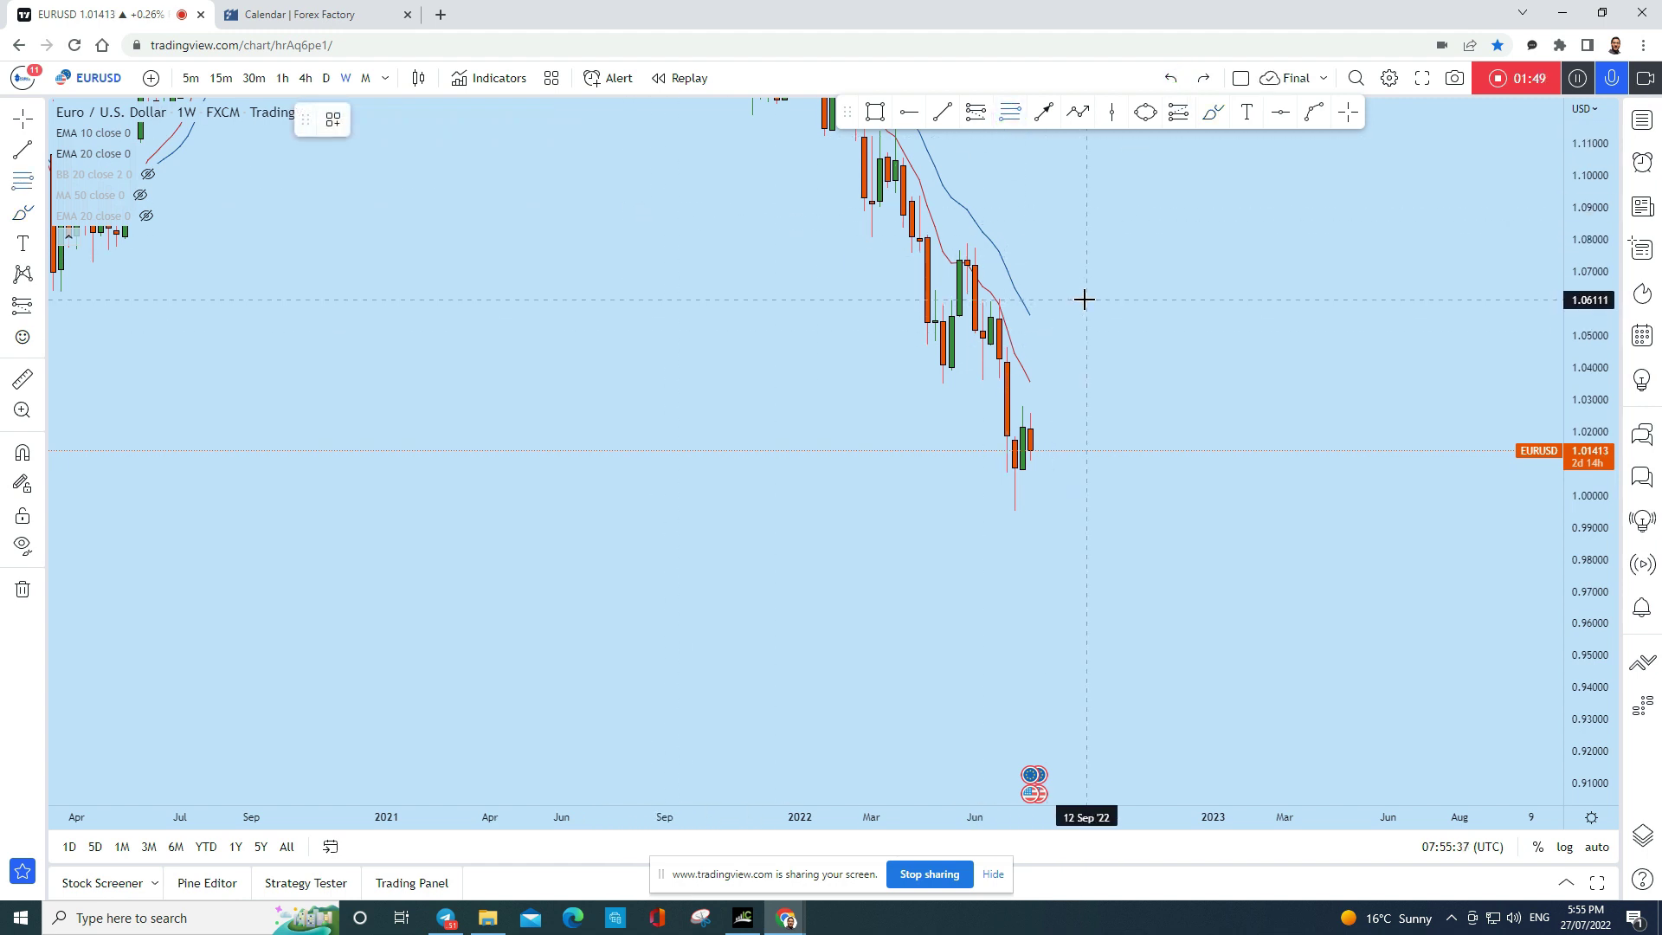
left_click(902, 506)
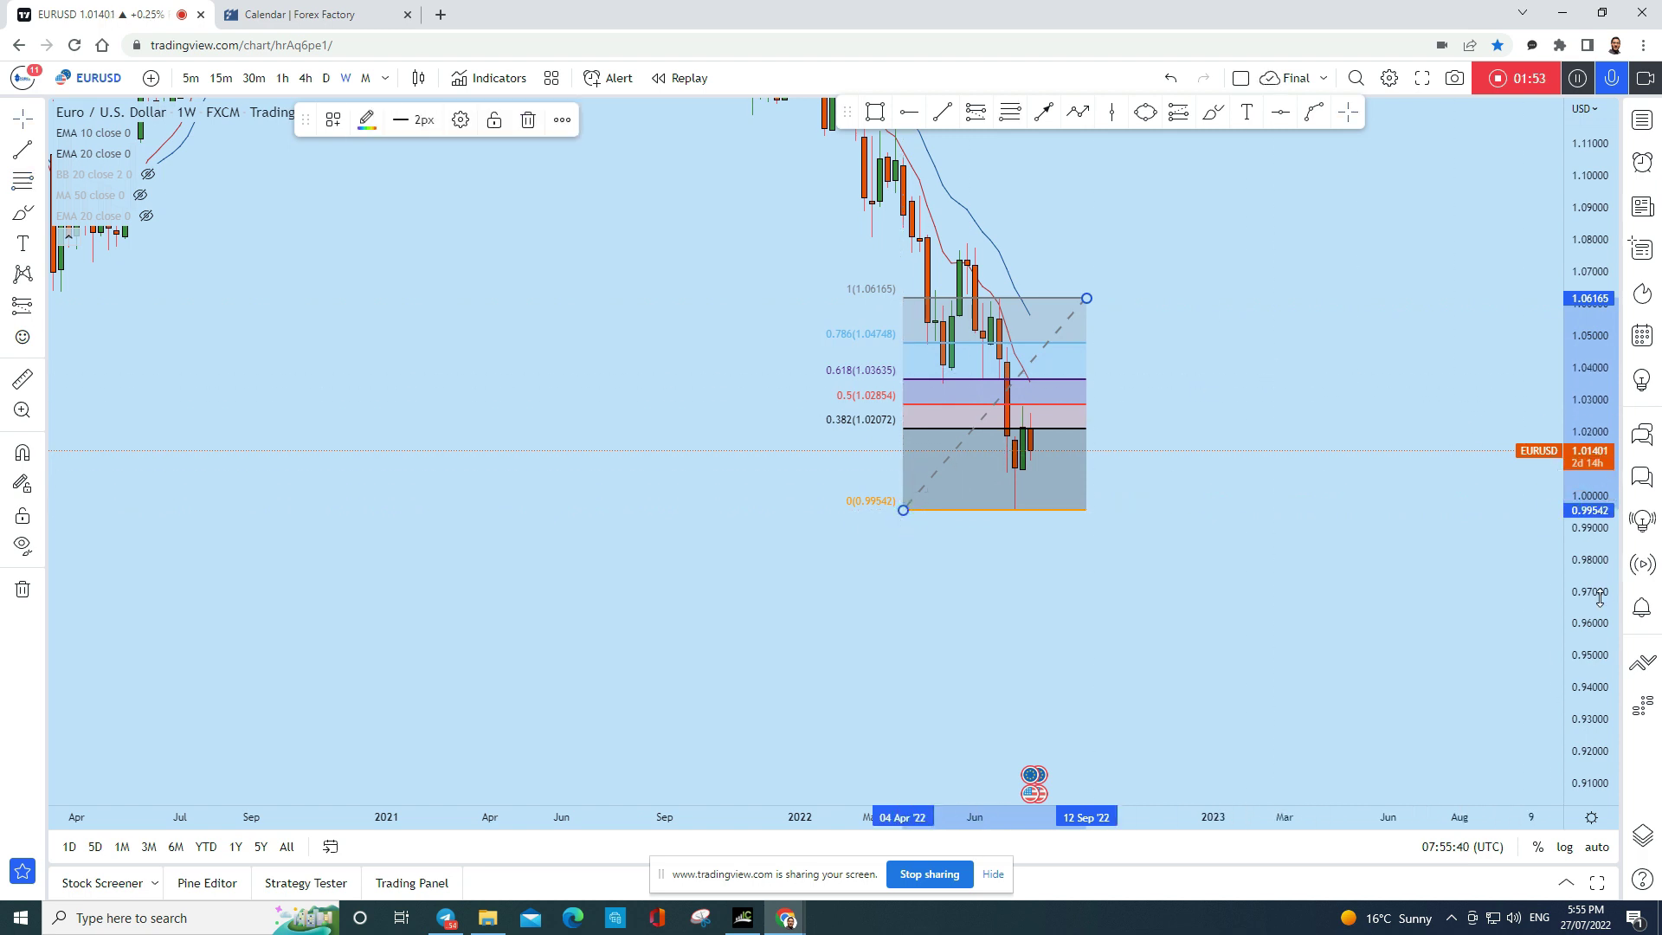
left_click_drag(1601, 595, 1498, 237)
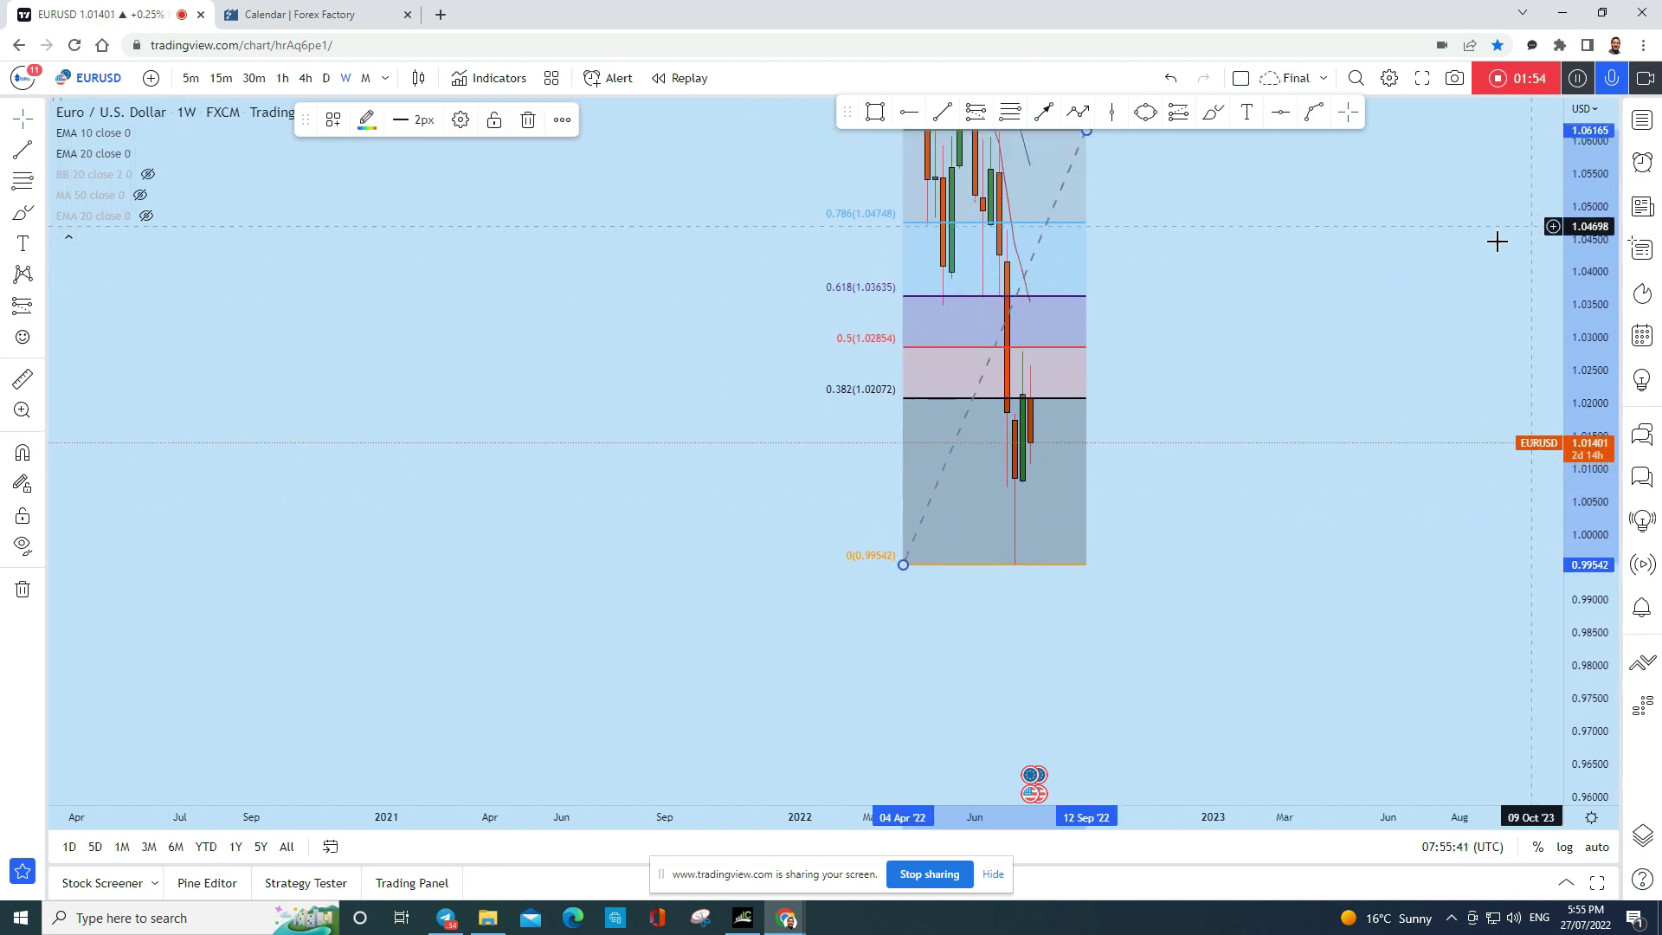
Brush a circle at the 0.5 retracement level with a downward path from it, and undo both the marks and the retracement
left_click(1212, 115)
left_click_drag(1006, 344, 1047, 391)
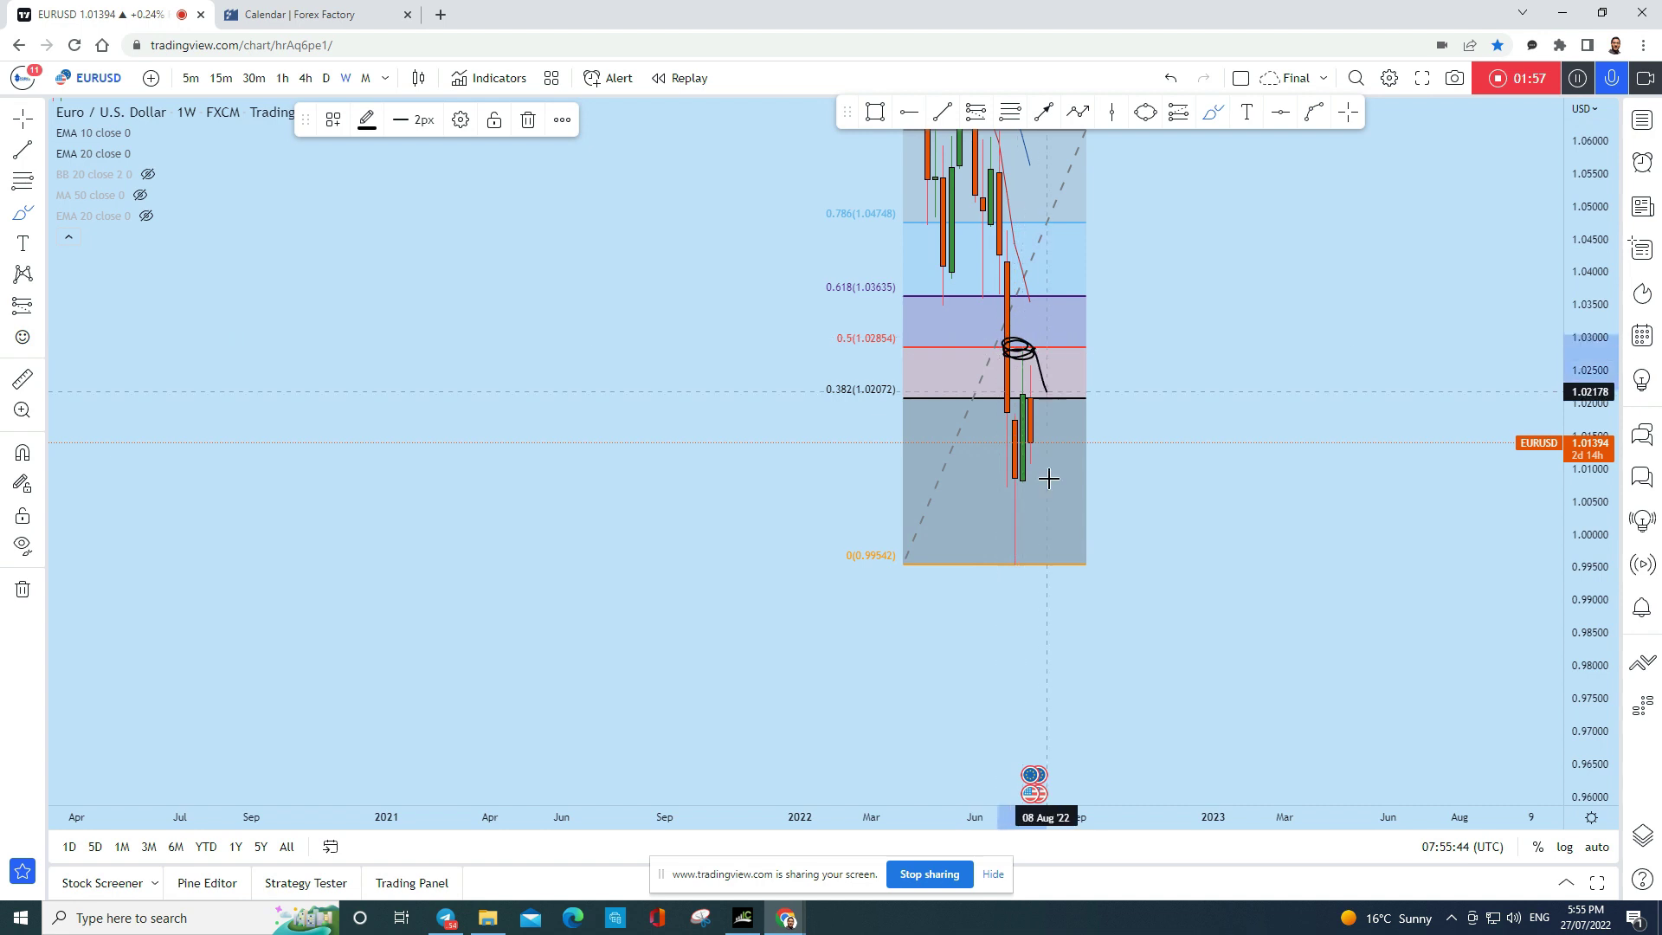
left_click_drag(1048, 479, 1070, 594)
left_click(1169, 79)
left_click(1169, 79)
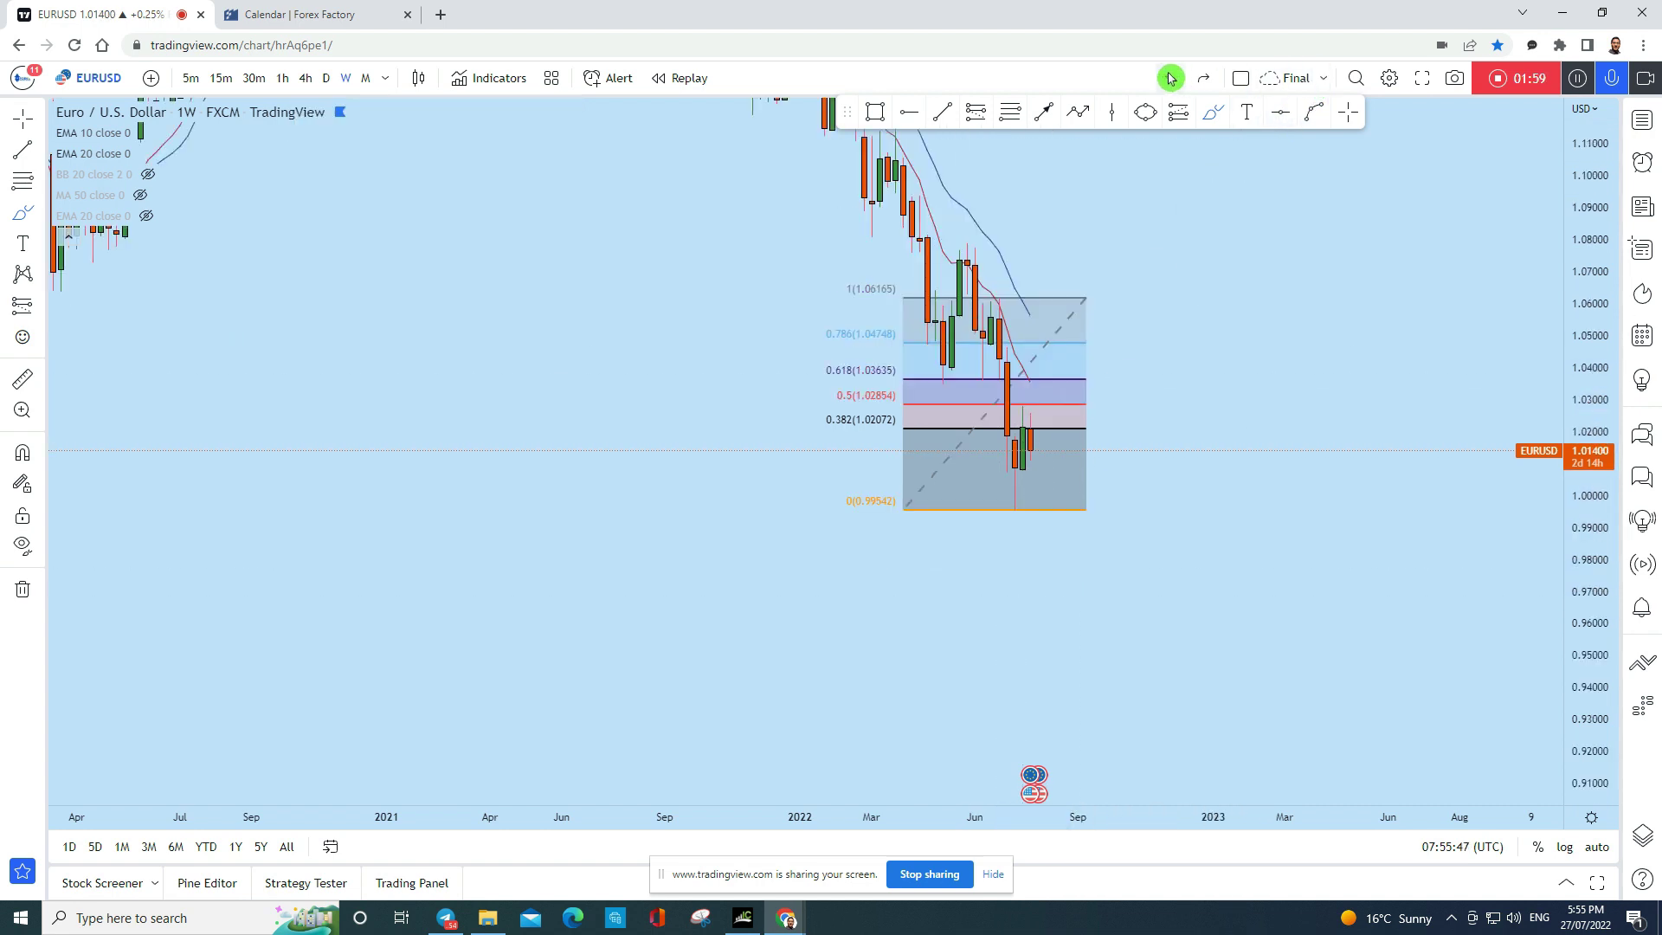
left_click(1169, 79)
Sketch a bearish path with an end mark at about 0.98 from the current weekly candle and undo it
left_click_drag(1584, 560, 1553, 320)
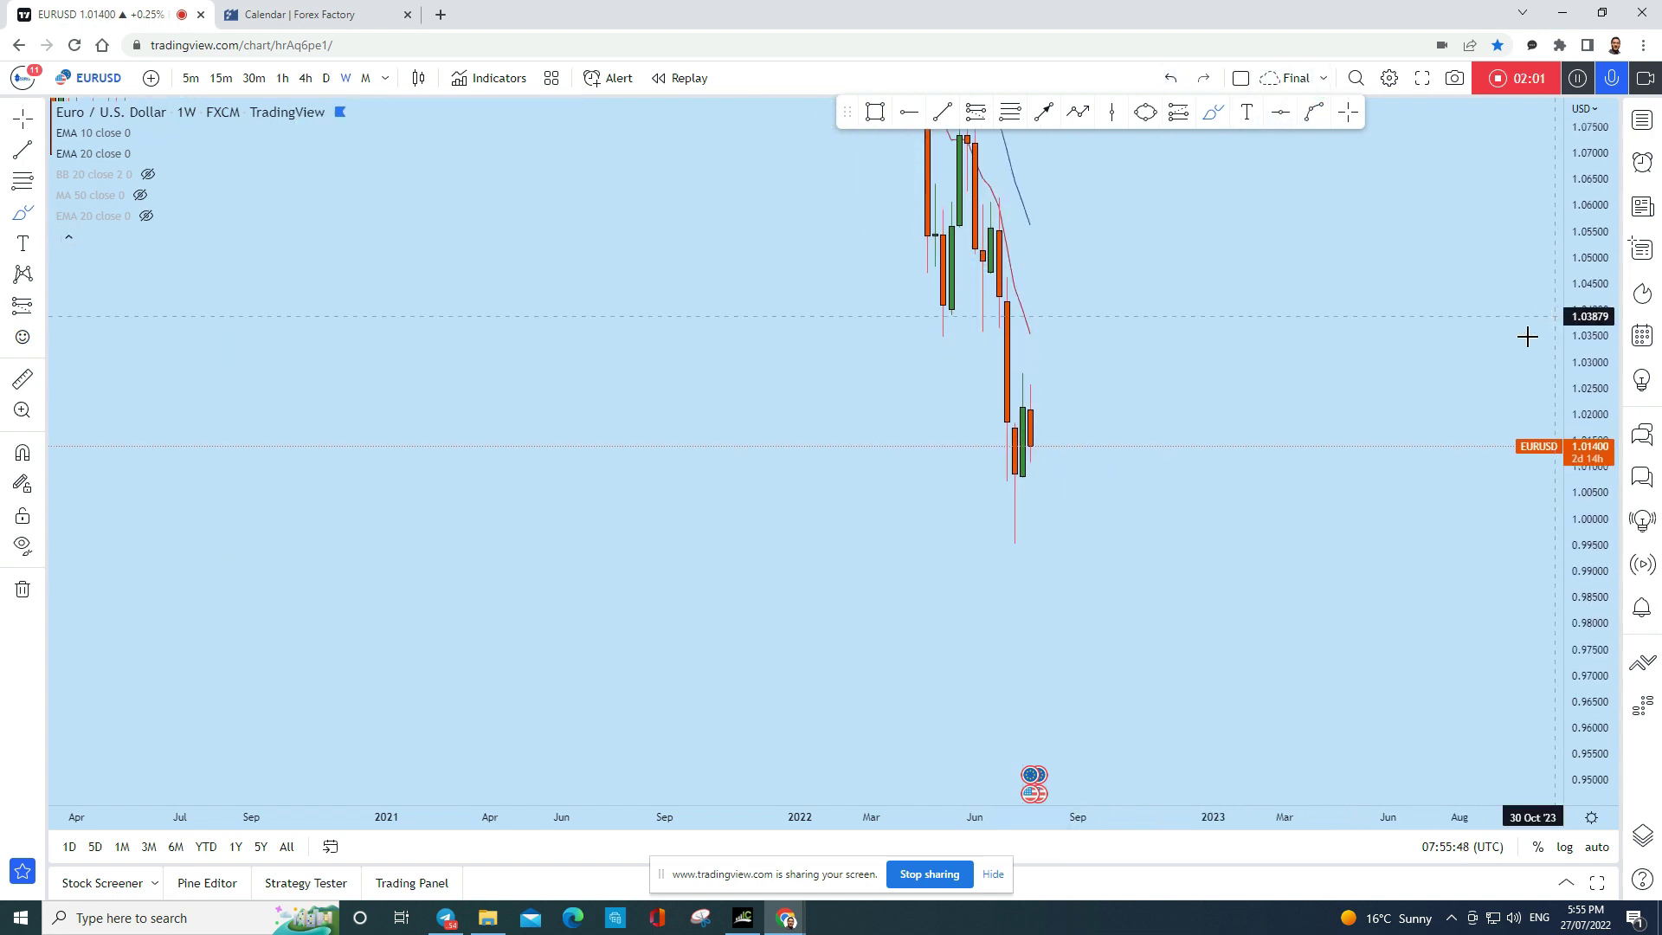
mouse_move(1030, 444)
left_mouse_down()
mouse_move(1065, 586)
mouse_move(1109, 620)
left_mouse_up()
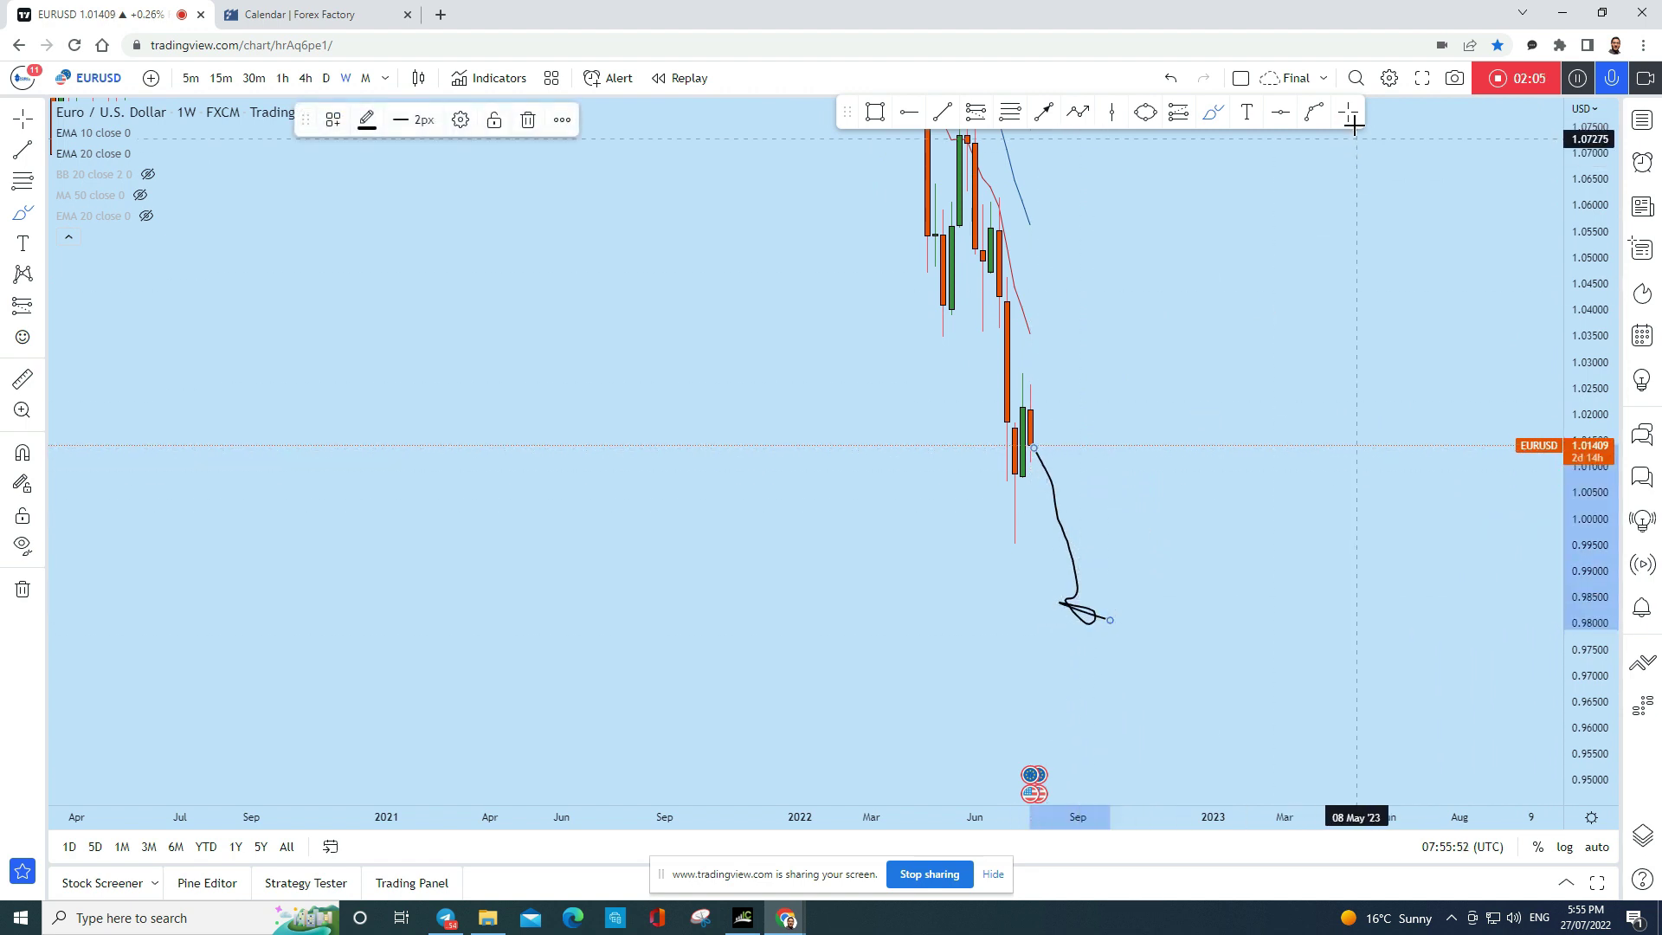
left_click(1171, 79)
Switch the EURUSD chart to the daily timeframe, change from the brush to the cross cursor and frame the latest candles
scroll(1380, 449, "down", 2)
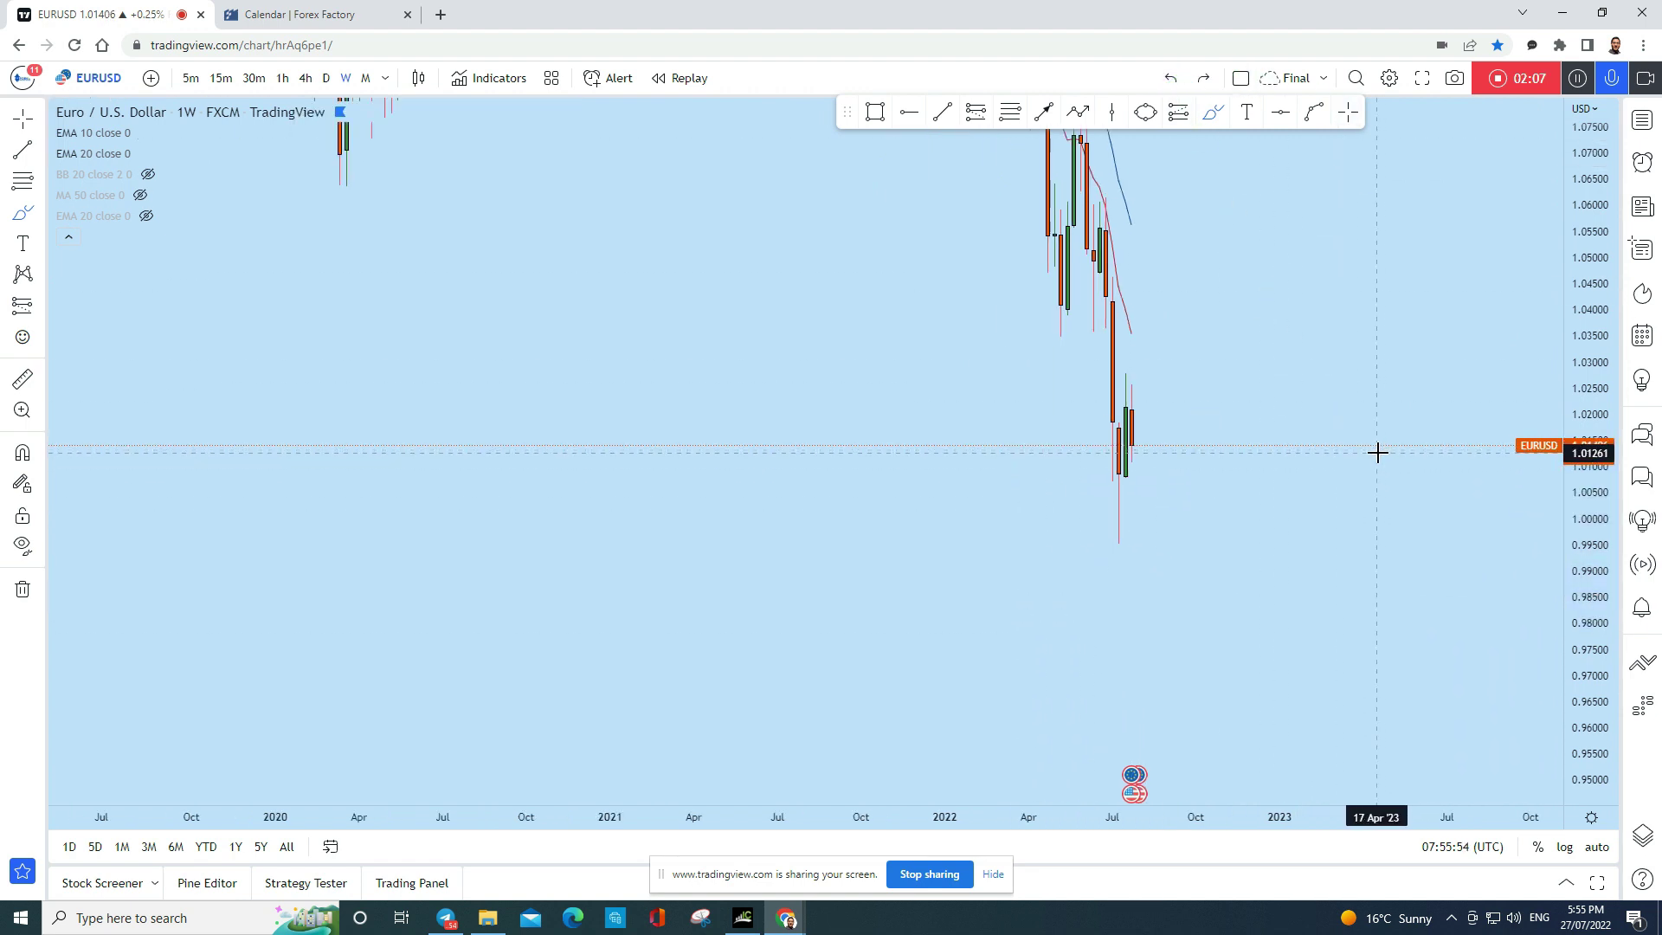
scroll(1377, 451, "up", 1)
left_click(323, 79)
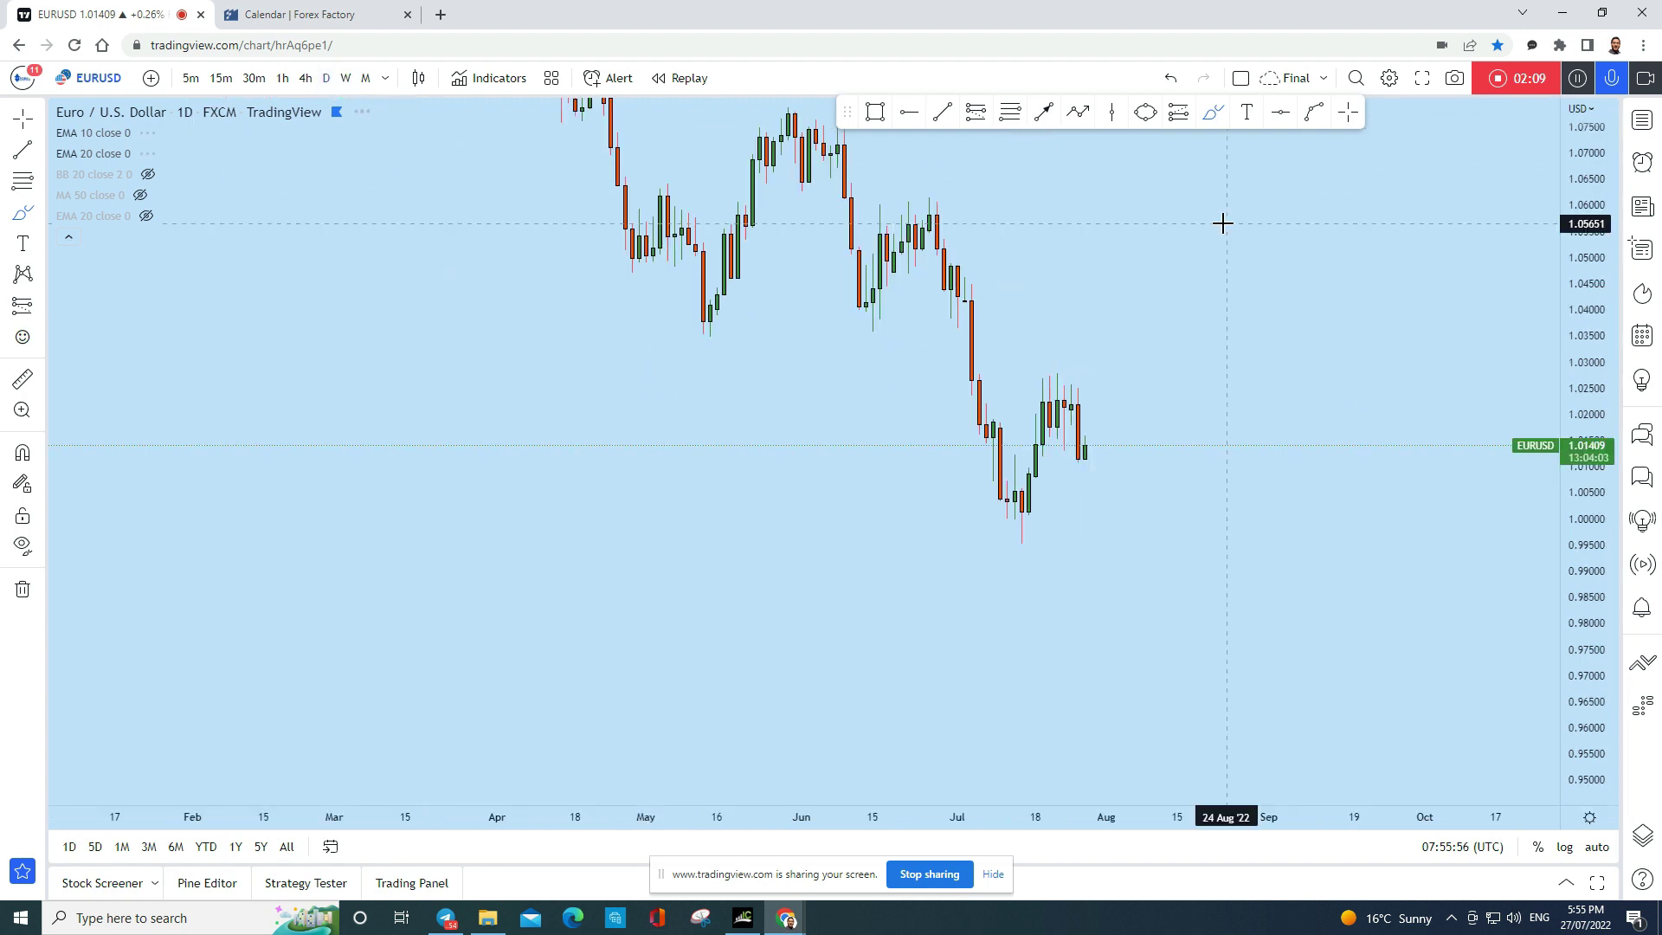
left_click(23, 119)
left_click_drag(984, 455, 922, 411)
left_click_drag(1185, 347, 1213, 351)
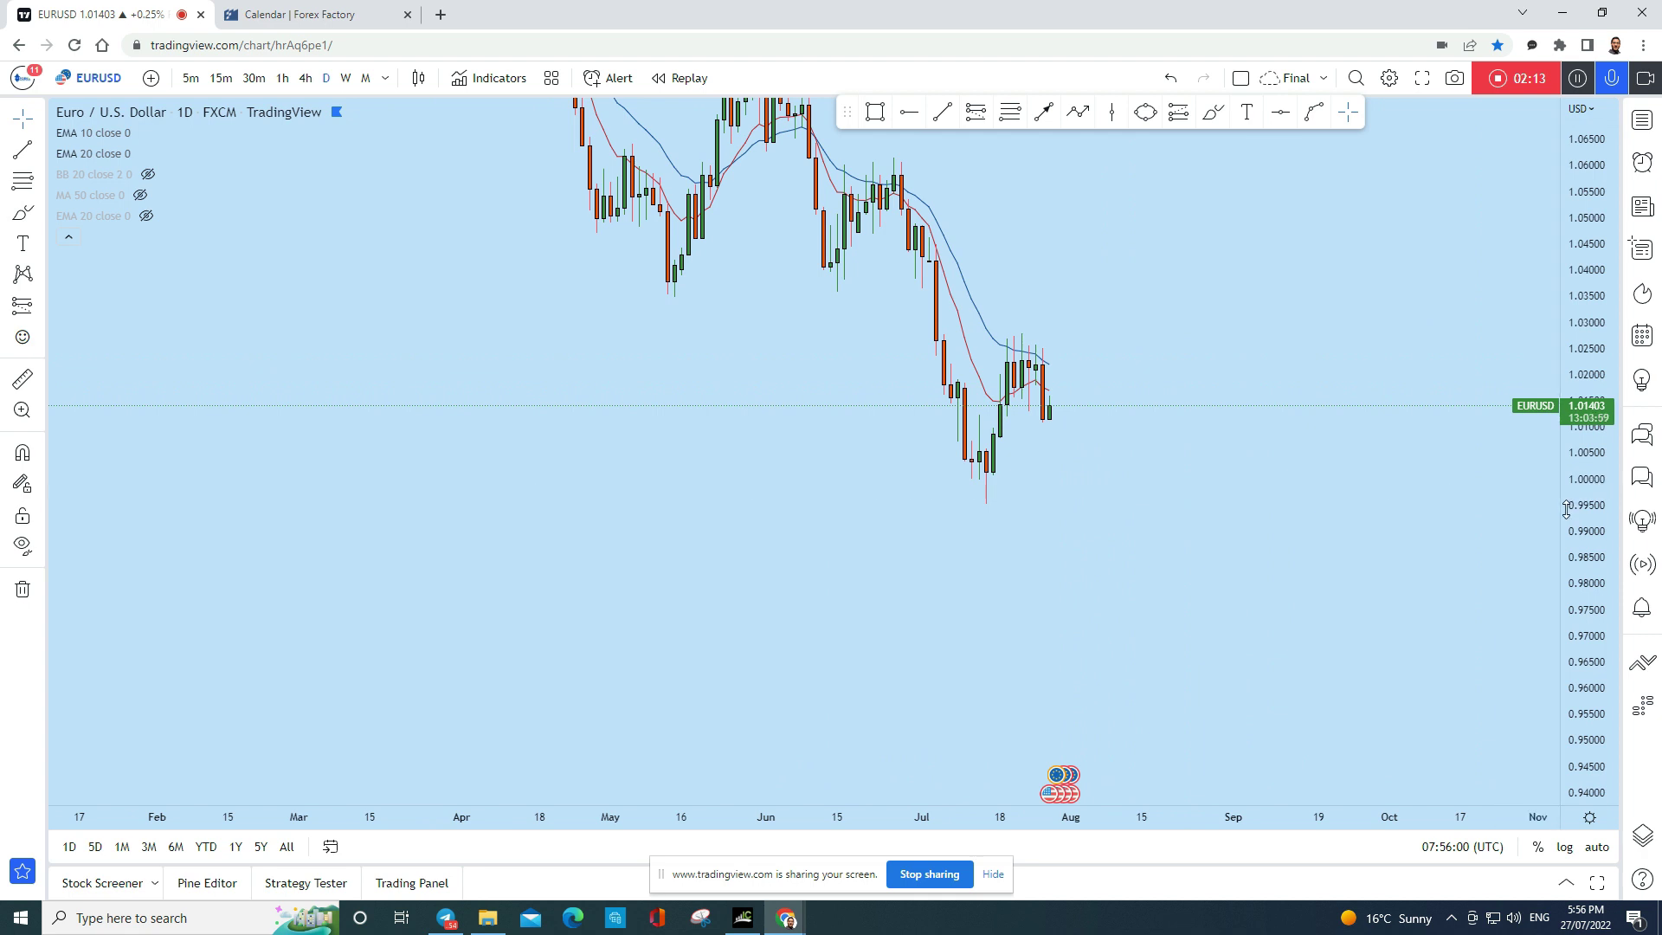
left_click_drag(1565, 508, 1565, 346)
scroll(1040, 315, "up", 2)
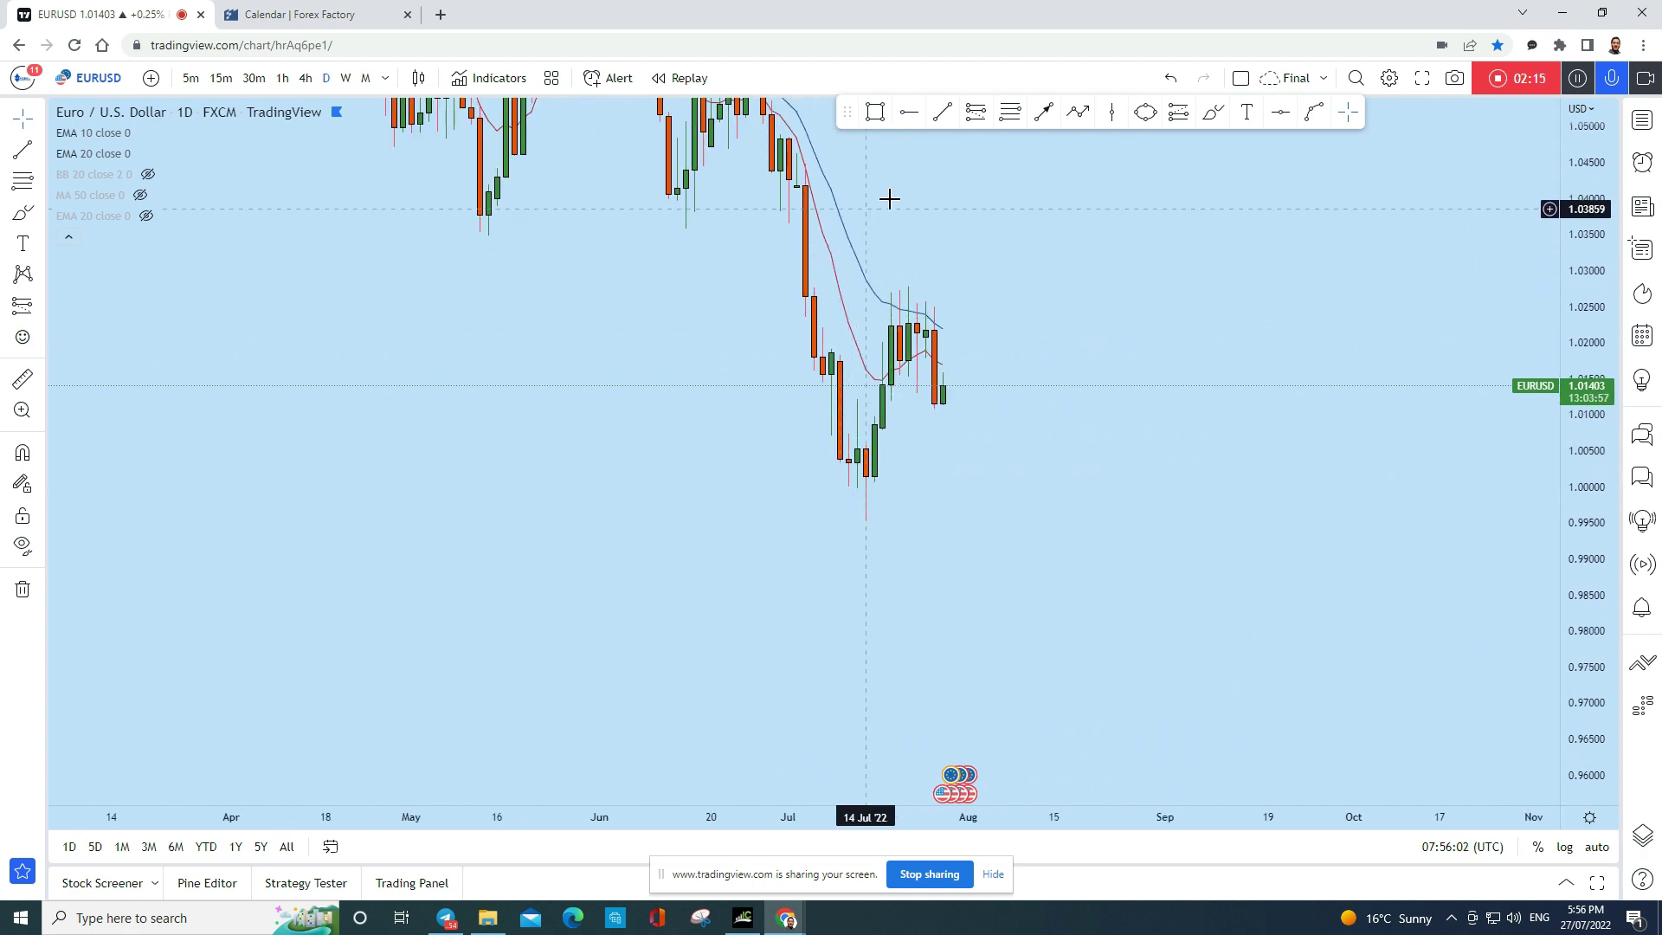
Brush a curve along the blue moving average from about 1.04 into a projected drop to about 0.993, undoing the first attempt
left_click(1212, 112)
mouse_move(831, 200)
left_mouse_down()
mouse_move(879, 299)
mouse_move(1007, 427)
mouse_move(1037, 508)
left_mouse_up()
left_click(1173, 80)
mouse_move(830, 198)
left_mouse_down()
mouse_move(860, 271)
mouse_move(968, 332)
mouse_move(1036, 541)
left_mouse_up()
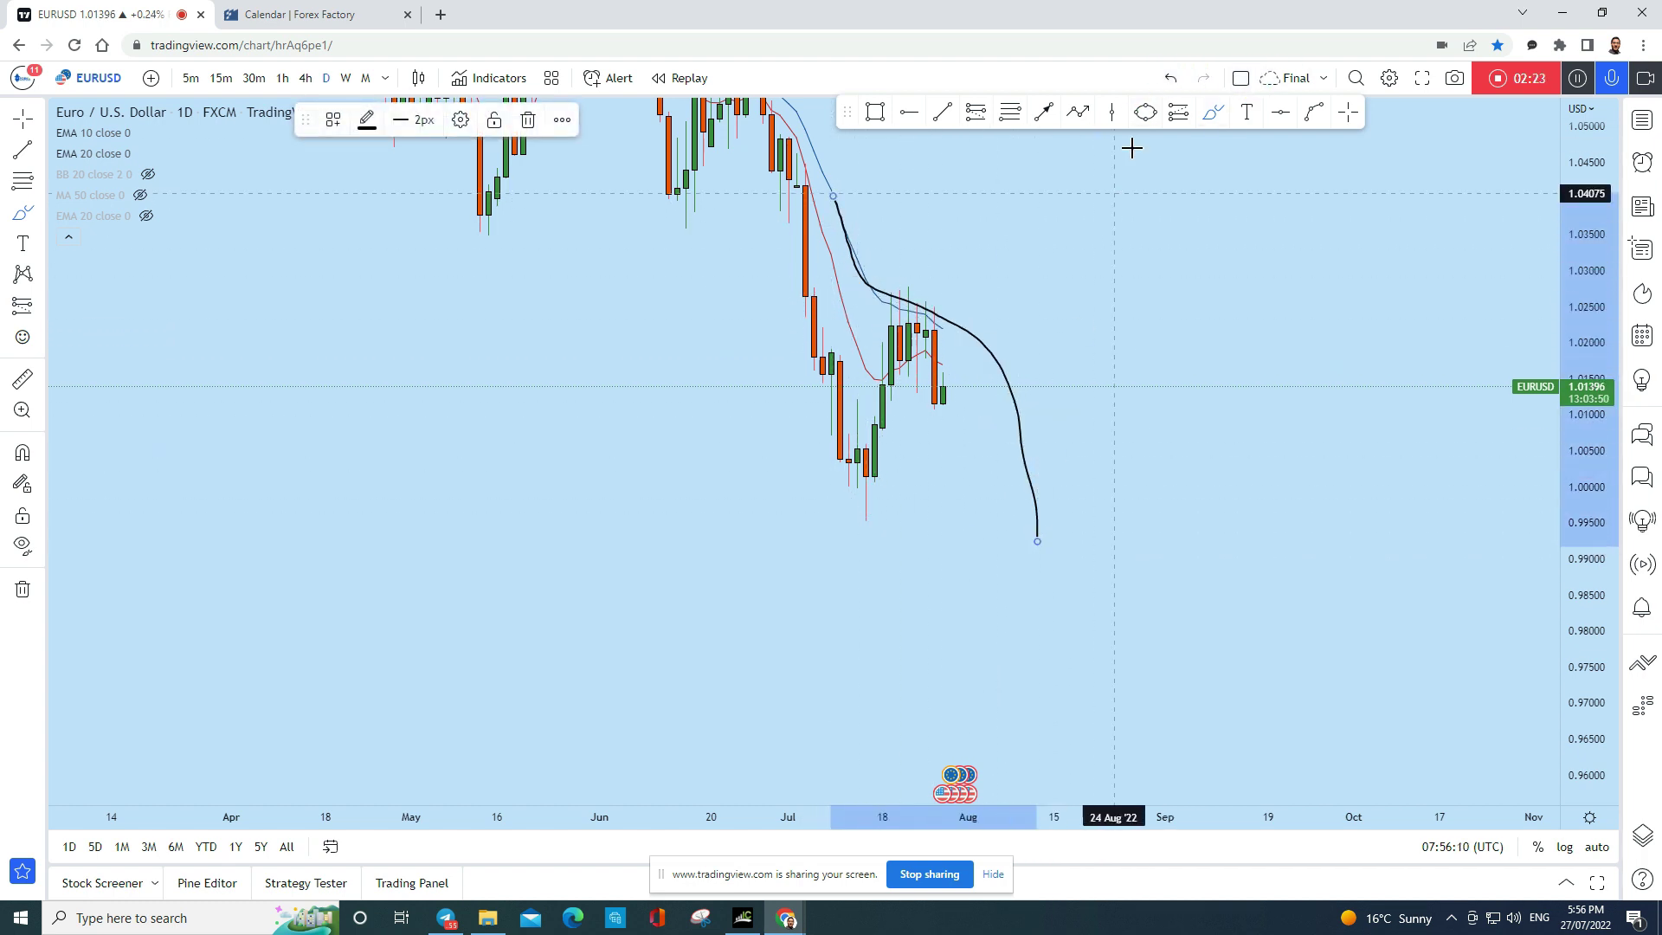
Undo the projected curve, then brush short marks above the recent daily highs and undo them
left_click(1172, 80)
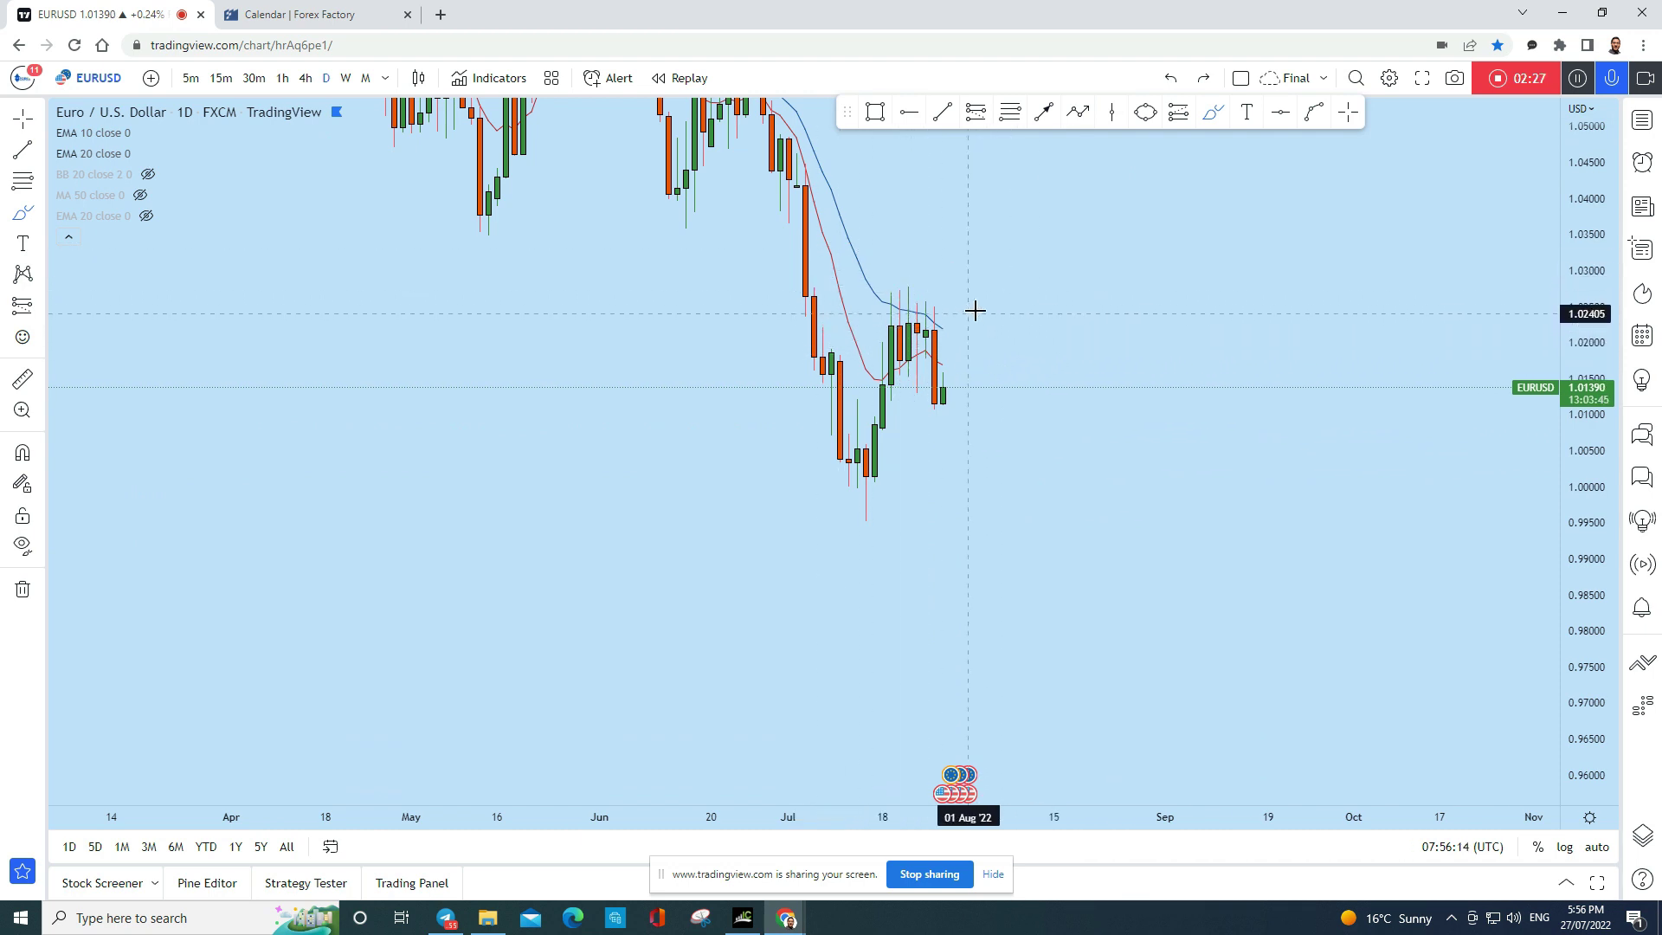
scroll(968, 285, "up", 3)
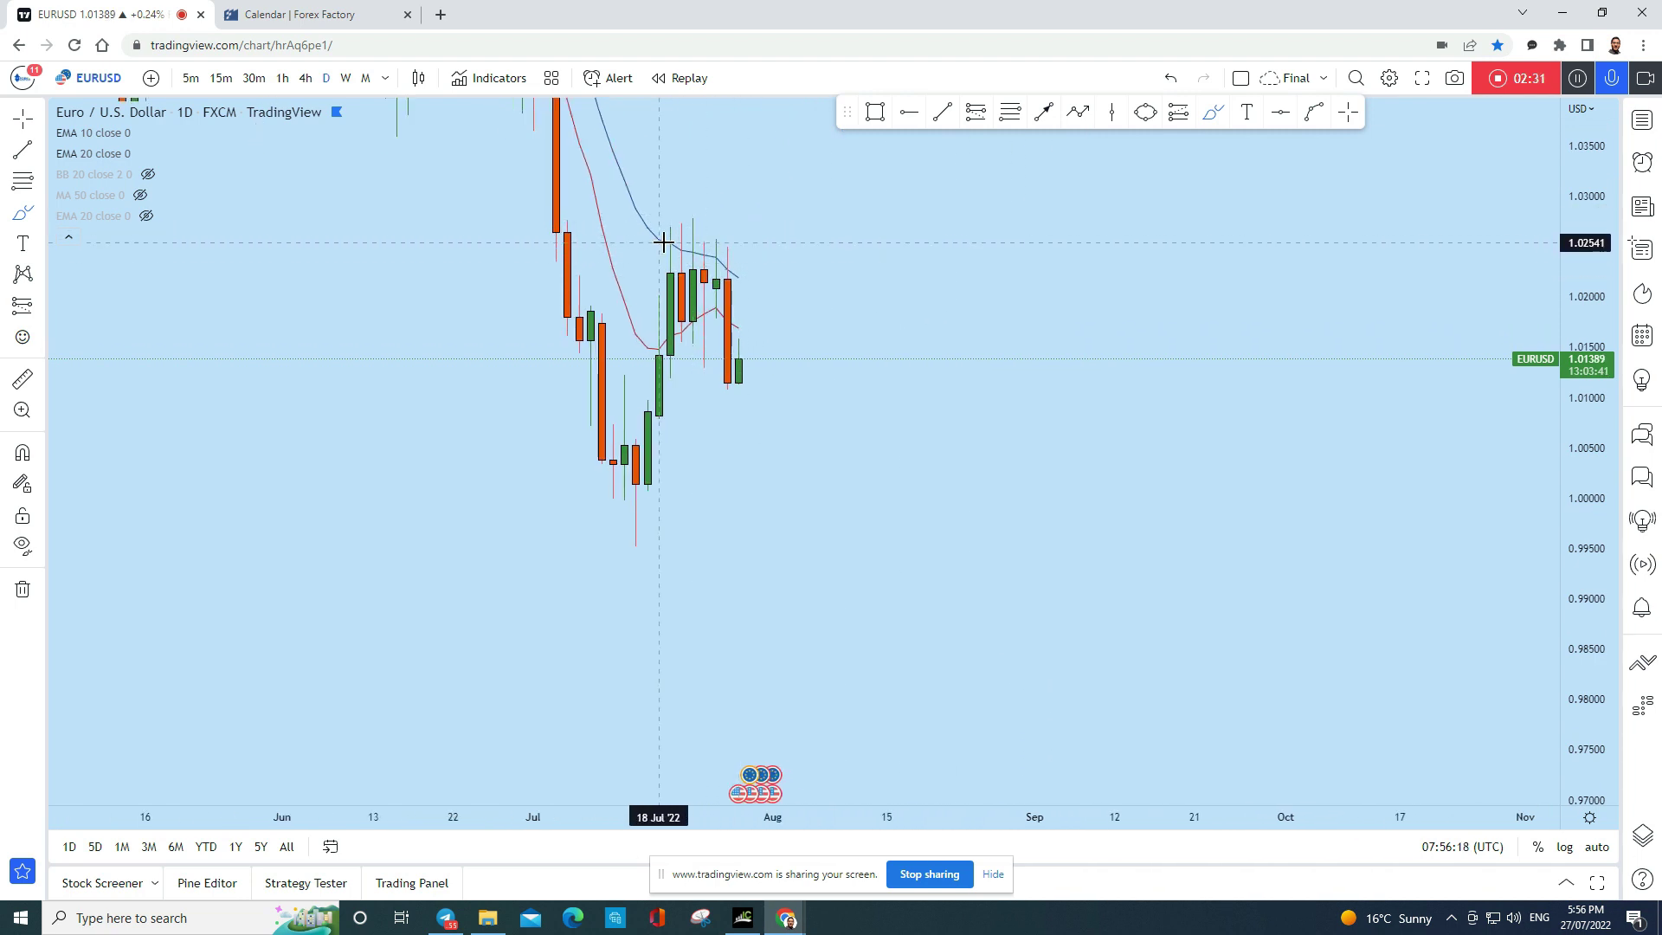
left_click_drag(647, 230, 677, 211)
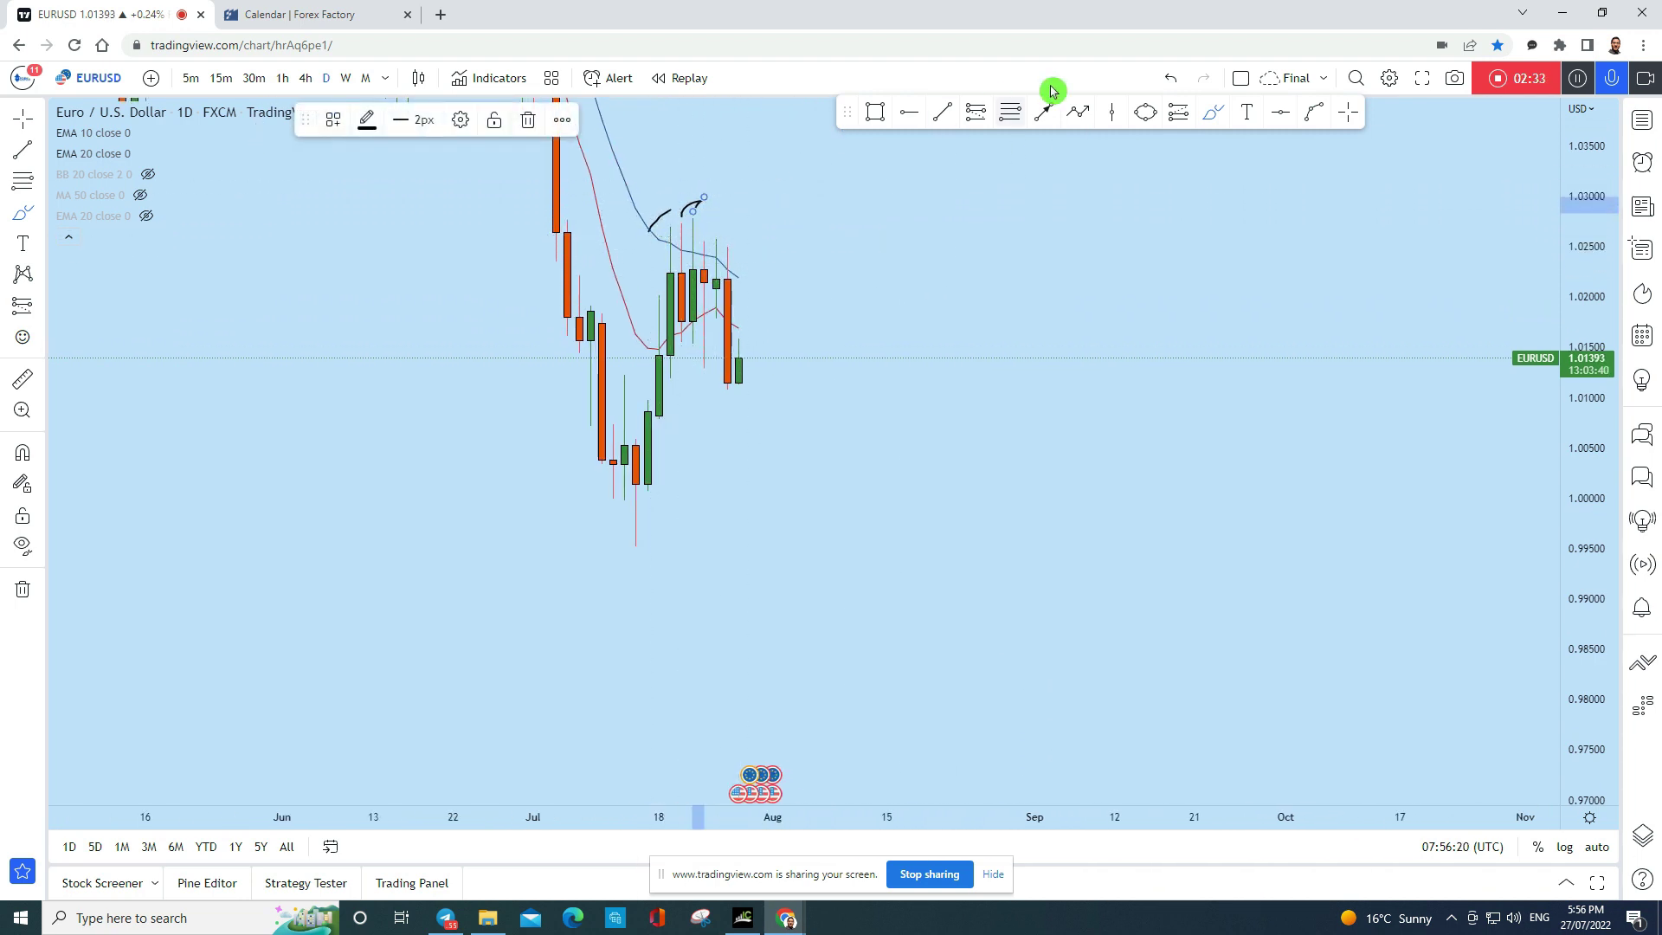
left_click(1169, 78)
left_click(1036, 113)
mouse_move(702, 211)
left_mouse_down()
mouse_move(662, 232)
mouse_move(716, 236)
mouse_move(682, 237)
left_mouse_up()
left_click(1169, 79)
left_click(1170, 83)
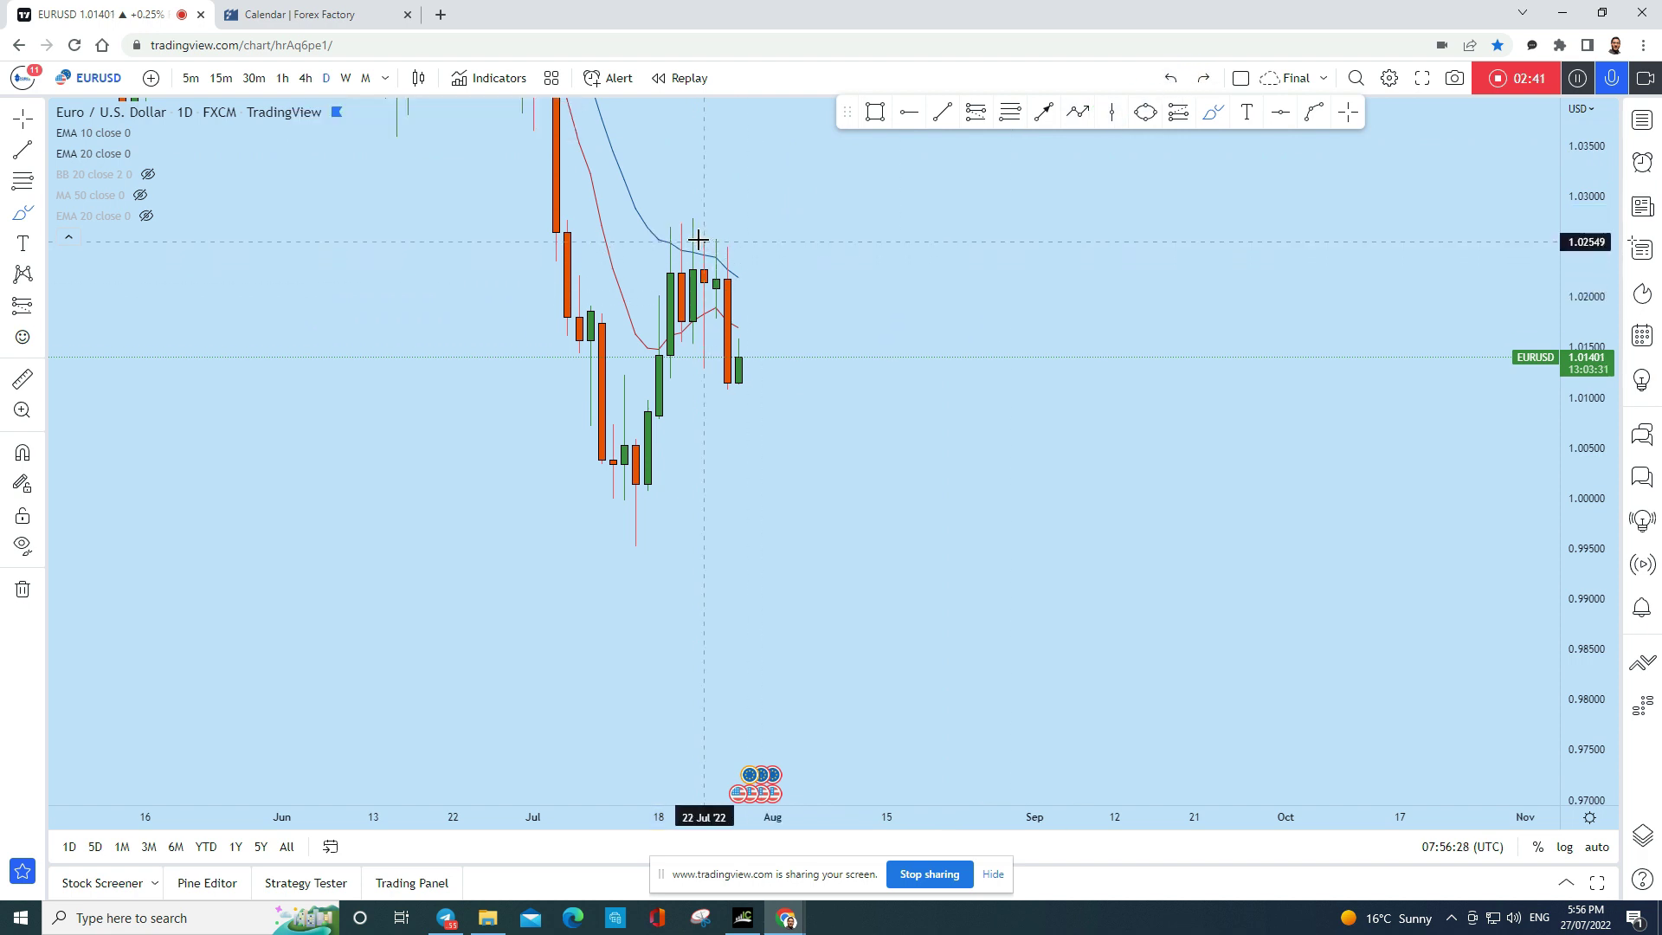
Brush marks around the latest daily highs at the blue moving average, undoing each of them
left_click_drag(698, 240, 714, 245)
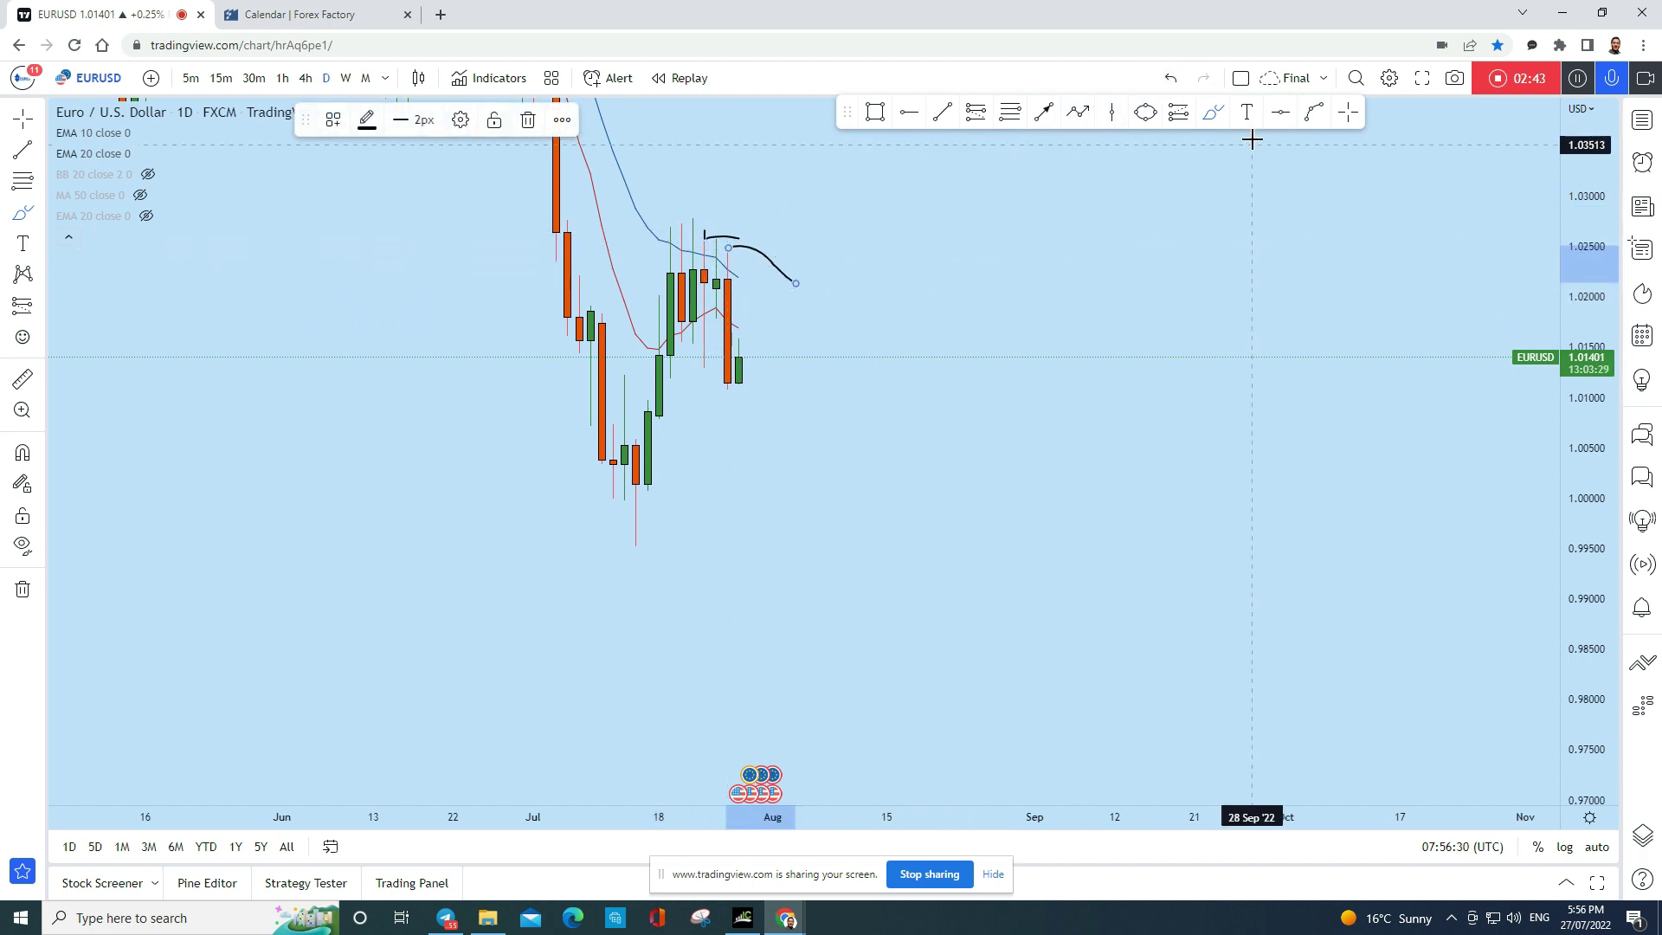
left_click(1169, 79)
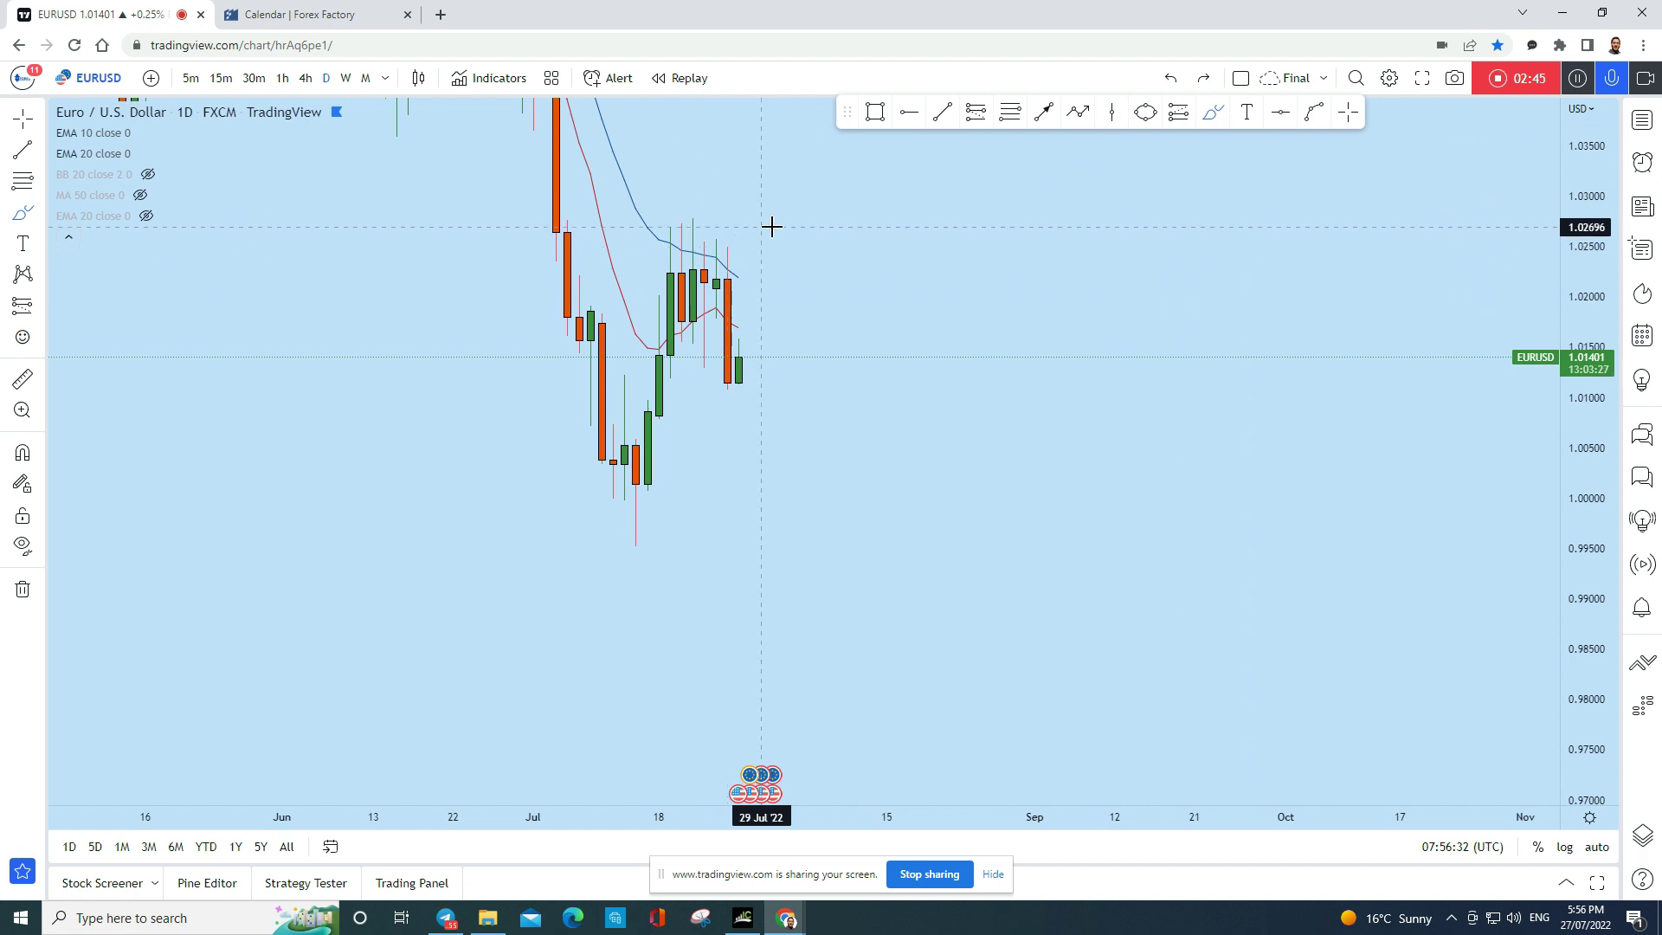
mouse_move(761, 253)
left_mouse_down()
mouse_move(749, 235)
mouse_move(718, 264)
mouse_move(722, 400)
mouse_move(749, 228)
left_mouse_up()
left_click(1169, 76)
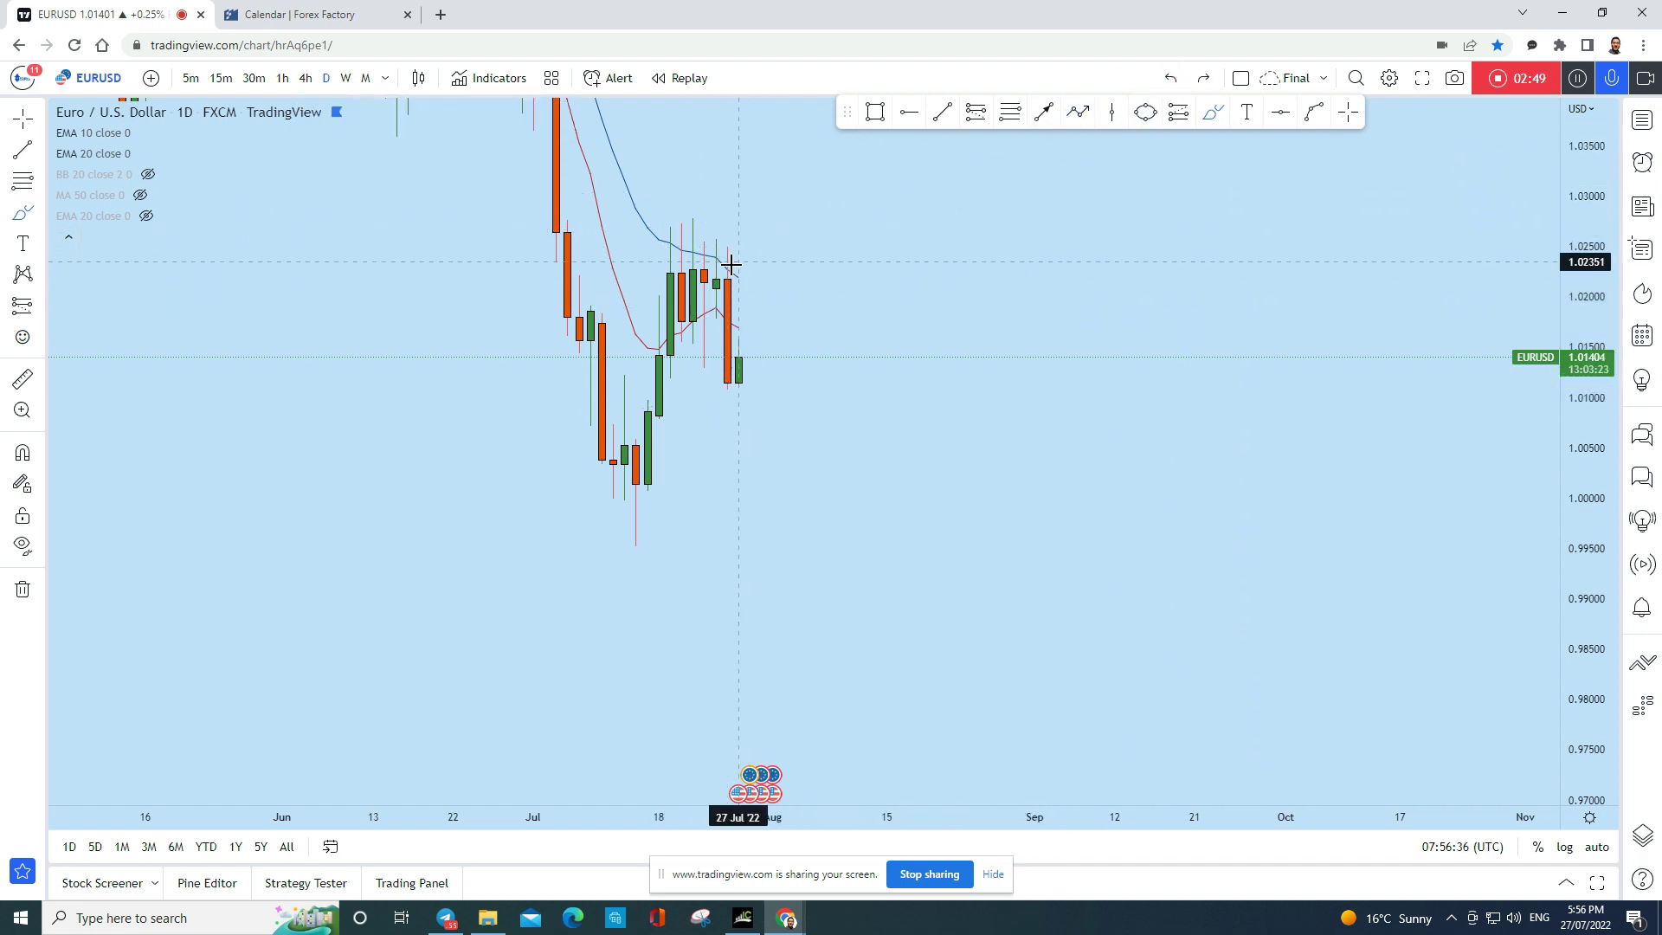
left_click_drag(708, 278, 1068, 305)
left_click(1170, 76)
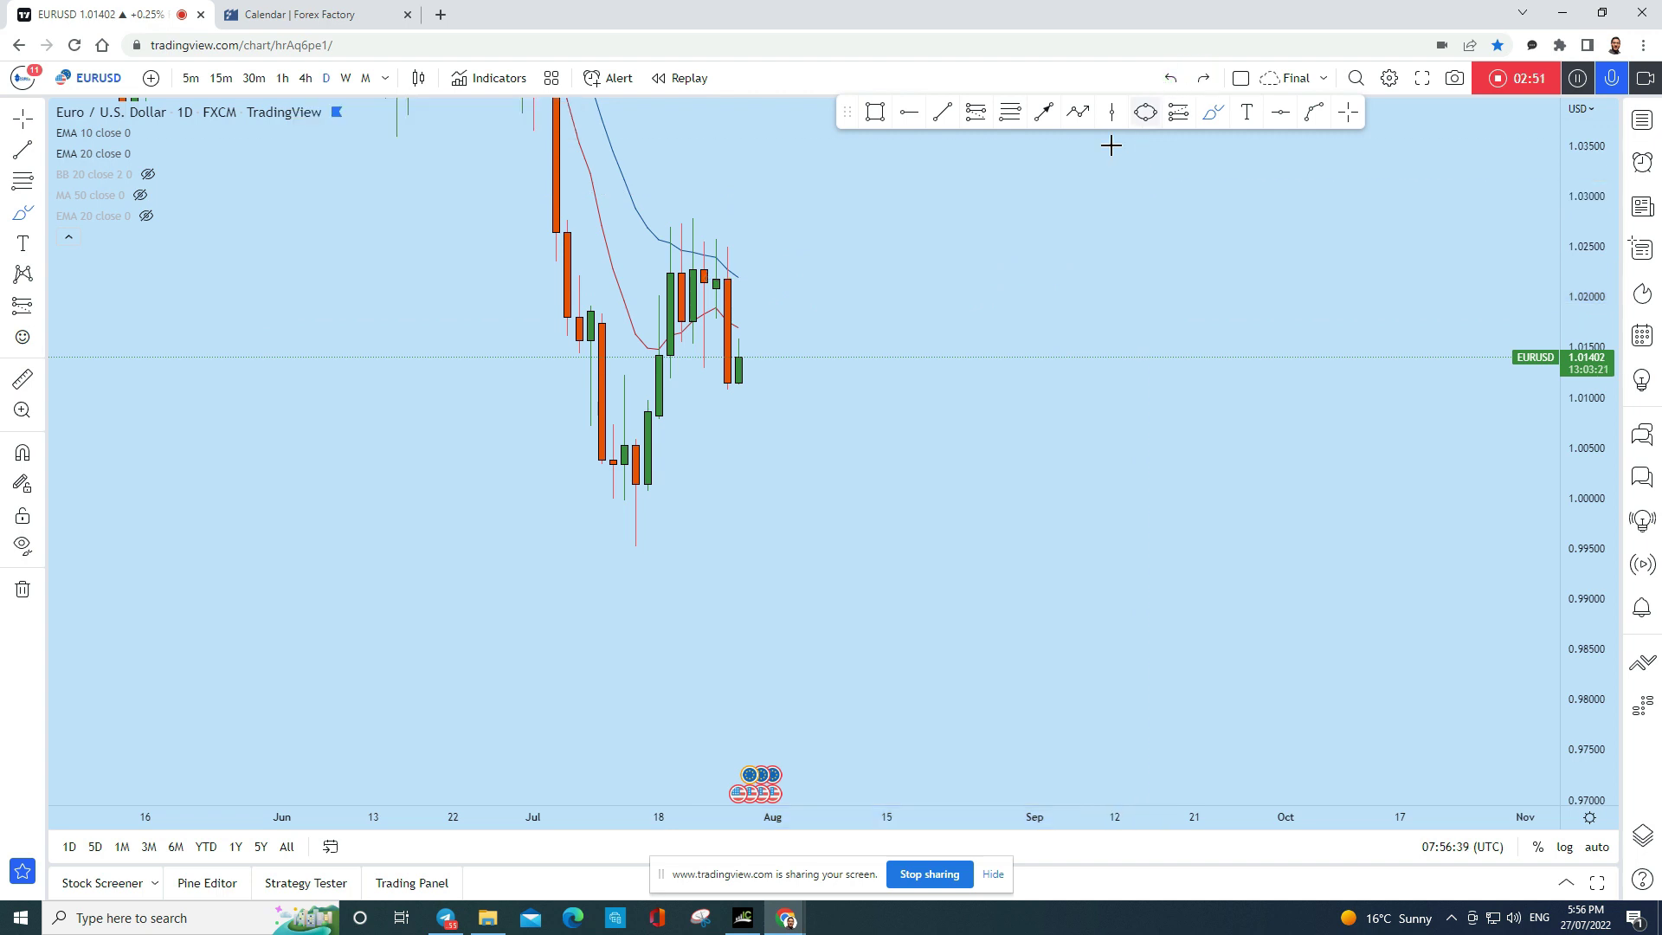
Brush a loop under the latest daily low and a hook from the recent highs around the current candle, undoing both
mouse_move(775, 385)
left_mouse_down()
mouse_move(736, 398)
mouse_move(785, 394)
mouse_move(745, 350)
mouse_move(749, 322)
left_mouse_up()
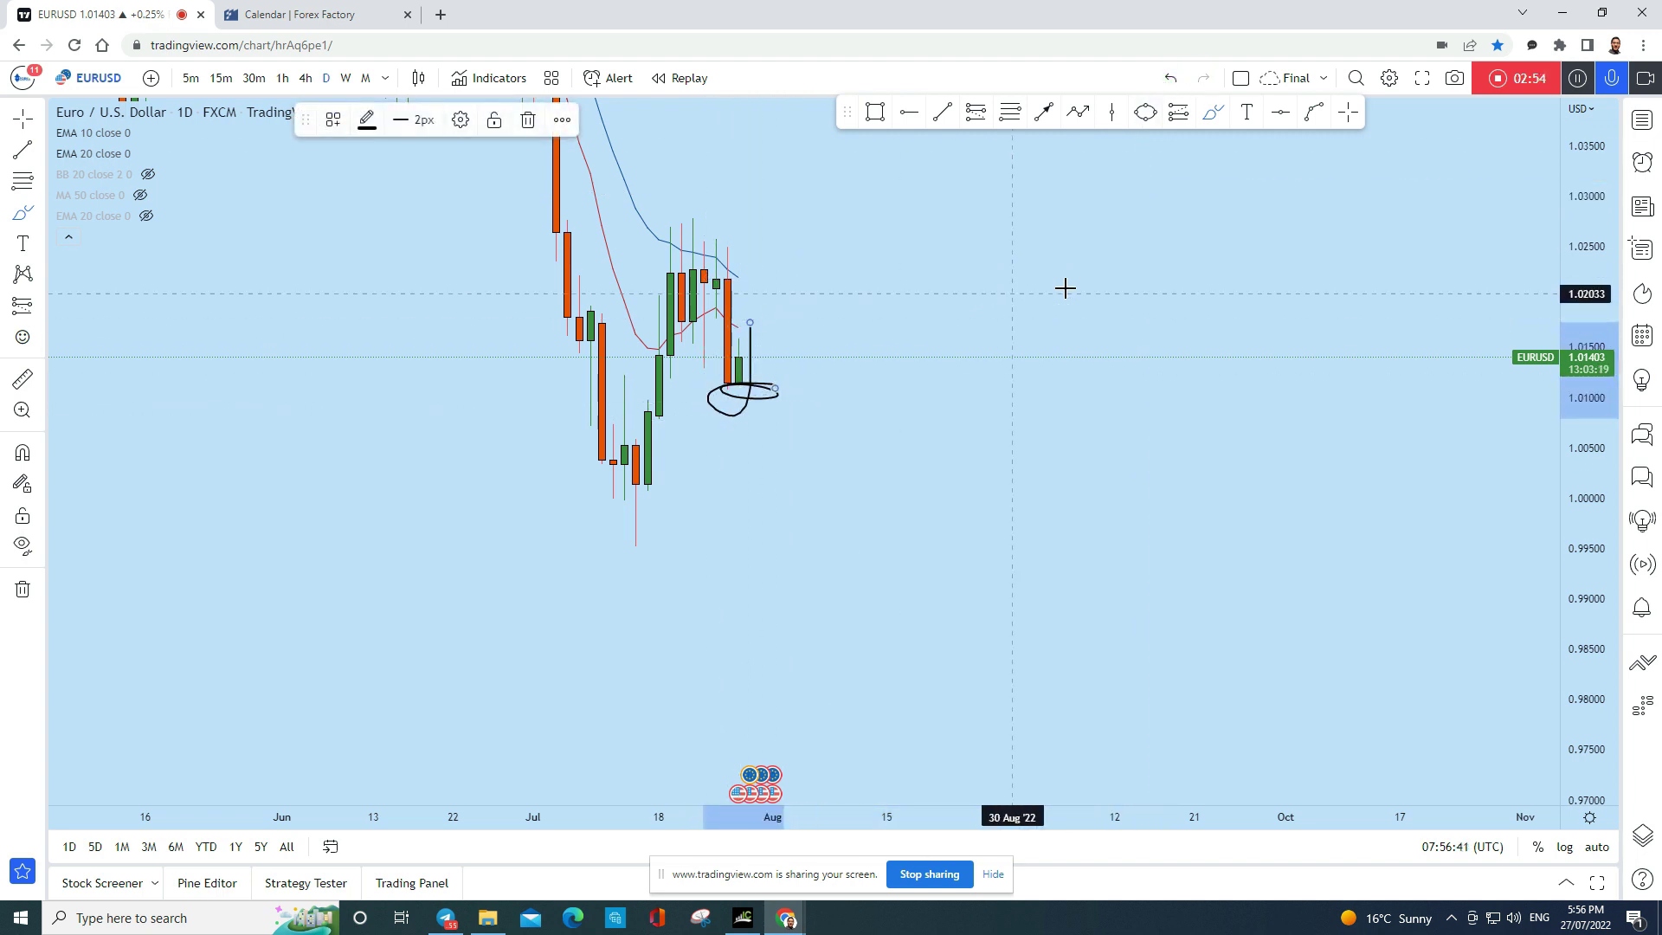
left_click(1174, 81)
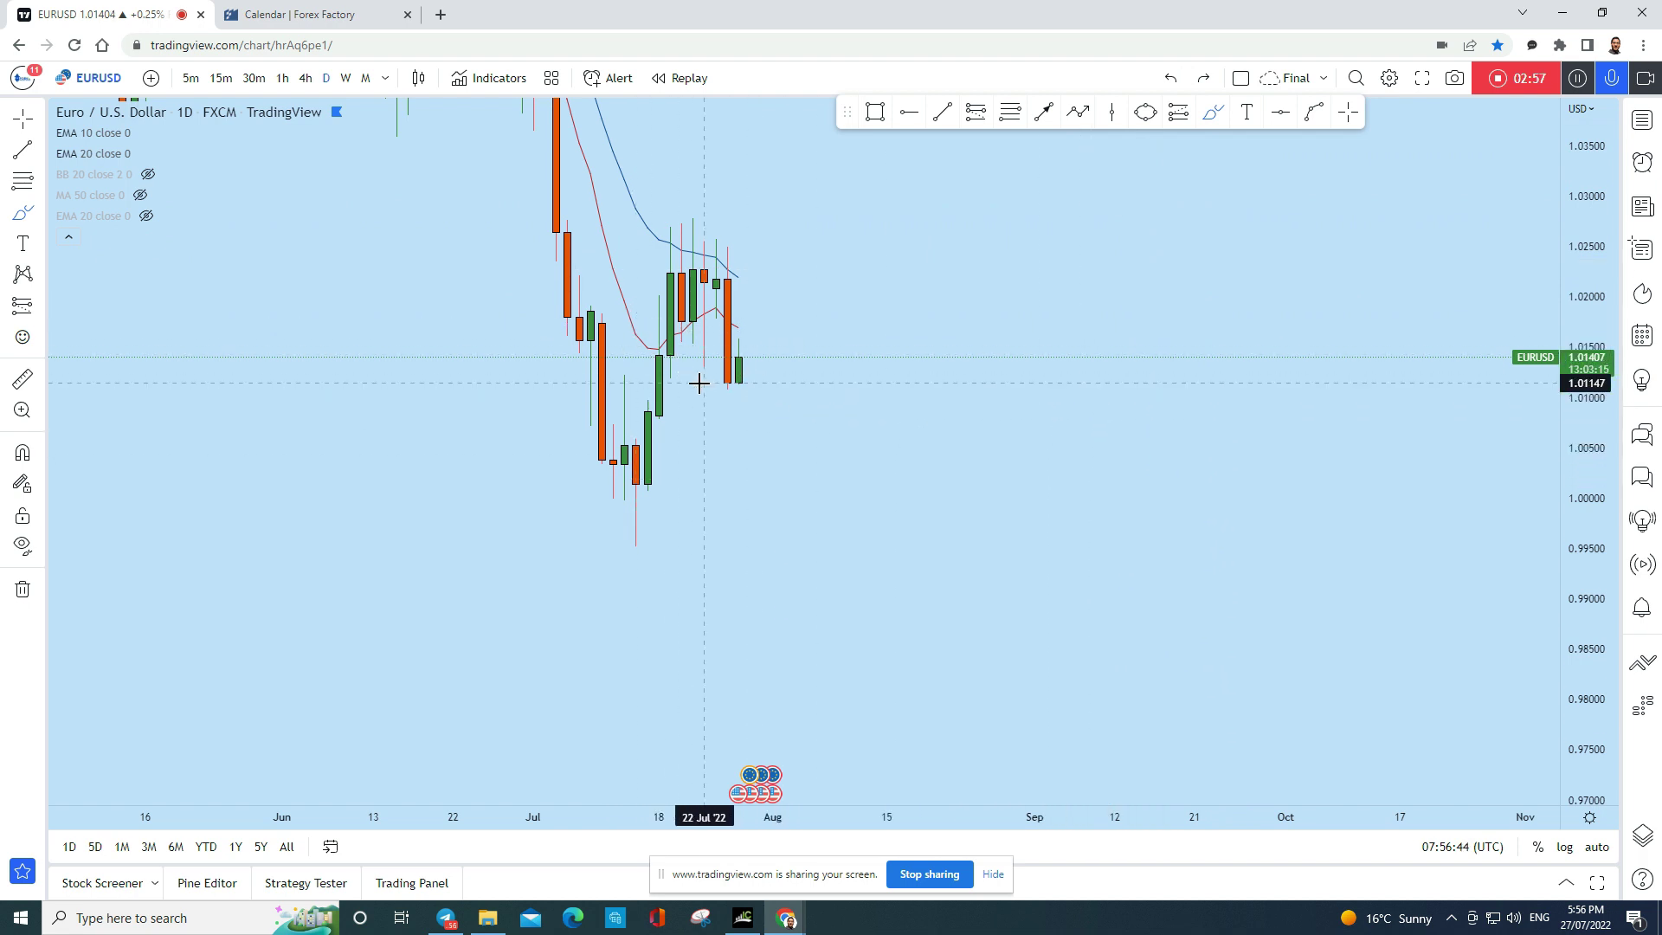
mouse_move(684, 232)
left_mouse_down()
mouse_move(736, 404)
mouse_move(749, 326)
left_mouse_up()
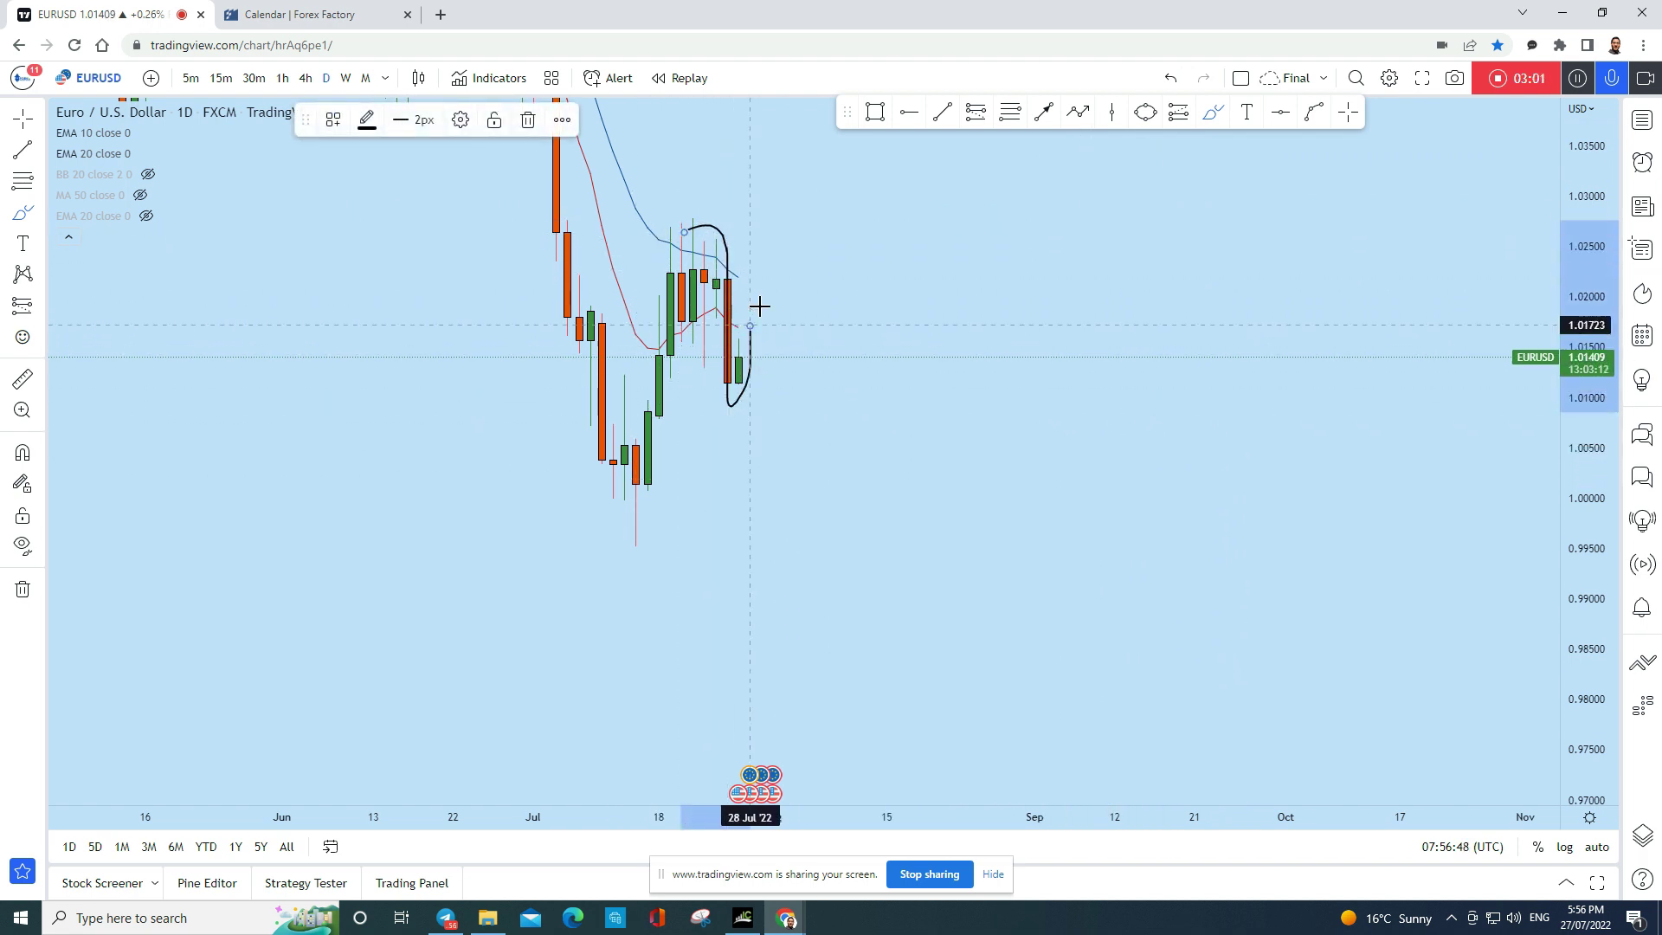
left_click(1178, 76)
Change to the cross cursor, reframe the daily candles and place a horizontal ray at 1.01534
scroll(1272, 459, "down", 2)
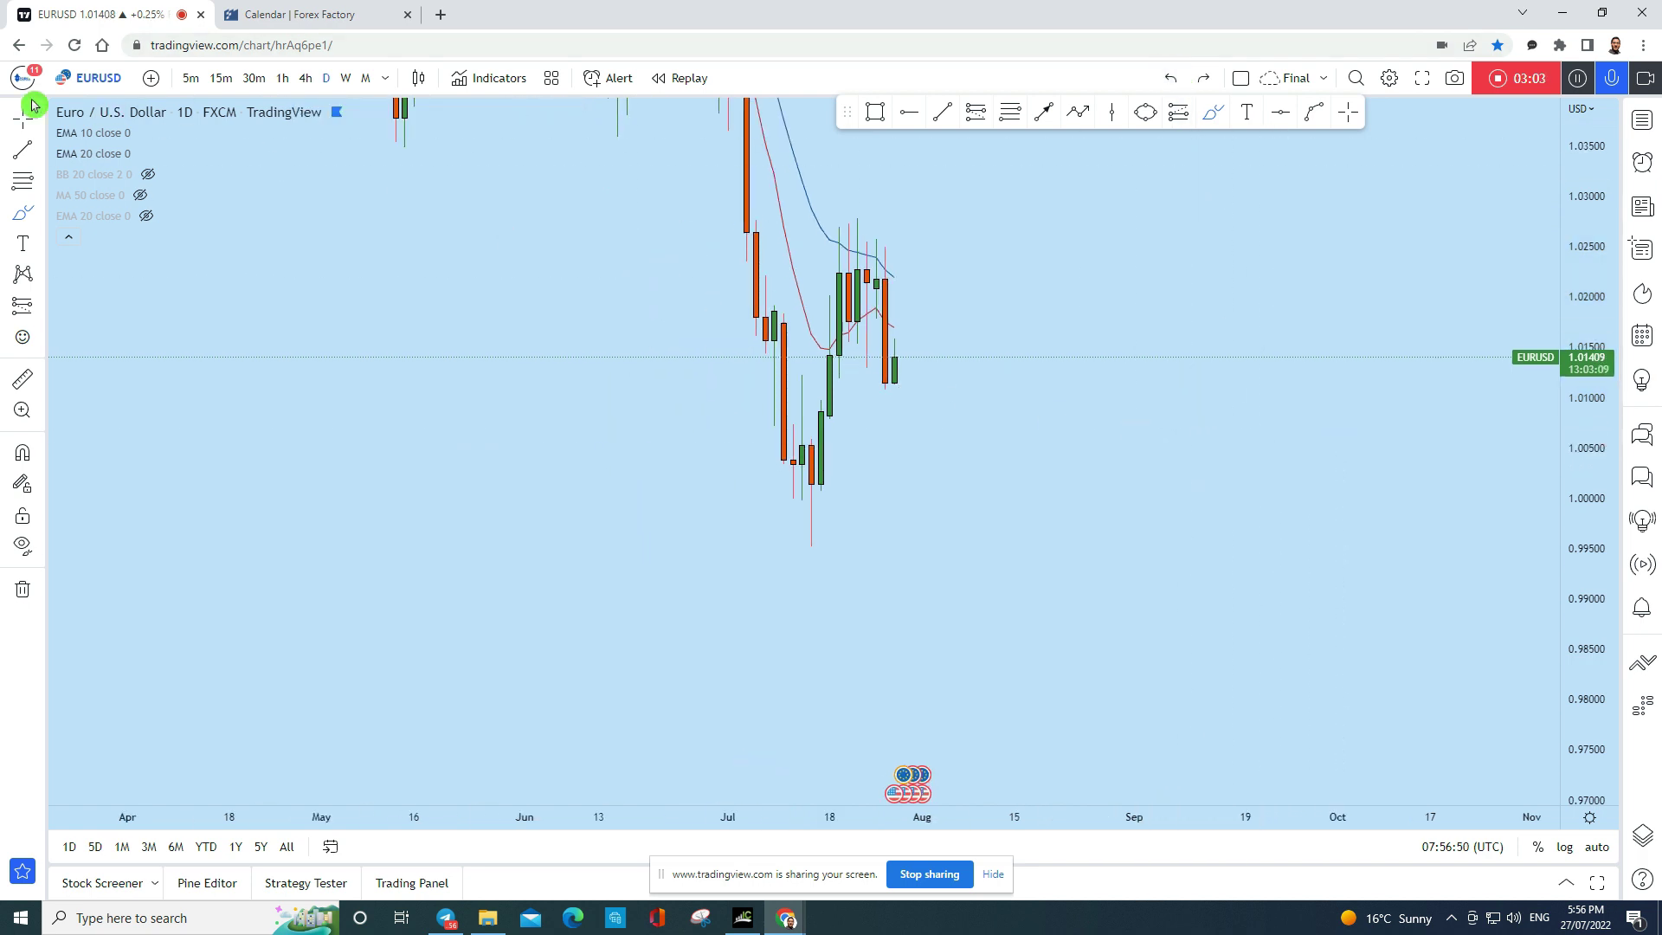
left_click(31, 126)
left_click_drag(978, 333, 953, 433)
scroll(953, 433, "up", 2)
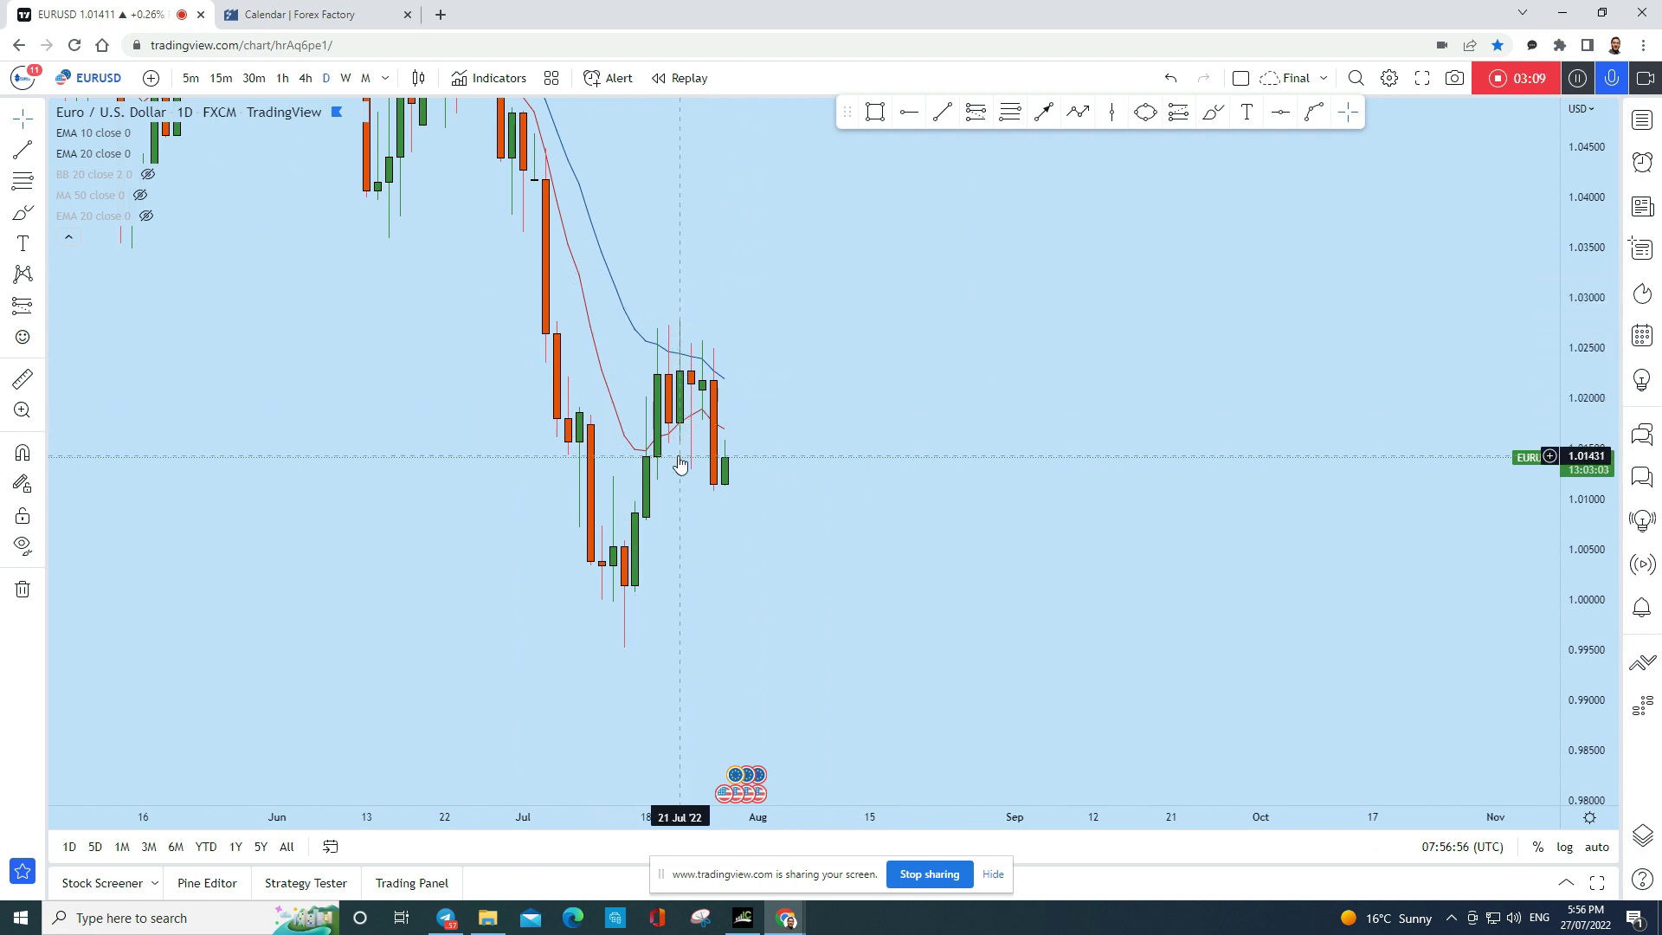
left_click(900, 111)
left_click(424, 445)
Brush circles where the recent daily candles meet the 1.01534 ray and undo the latest mark
left_click_drag(860, 404, 993, 393)
left_click_drag(1582, 582, 1561, 197)
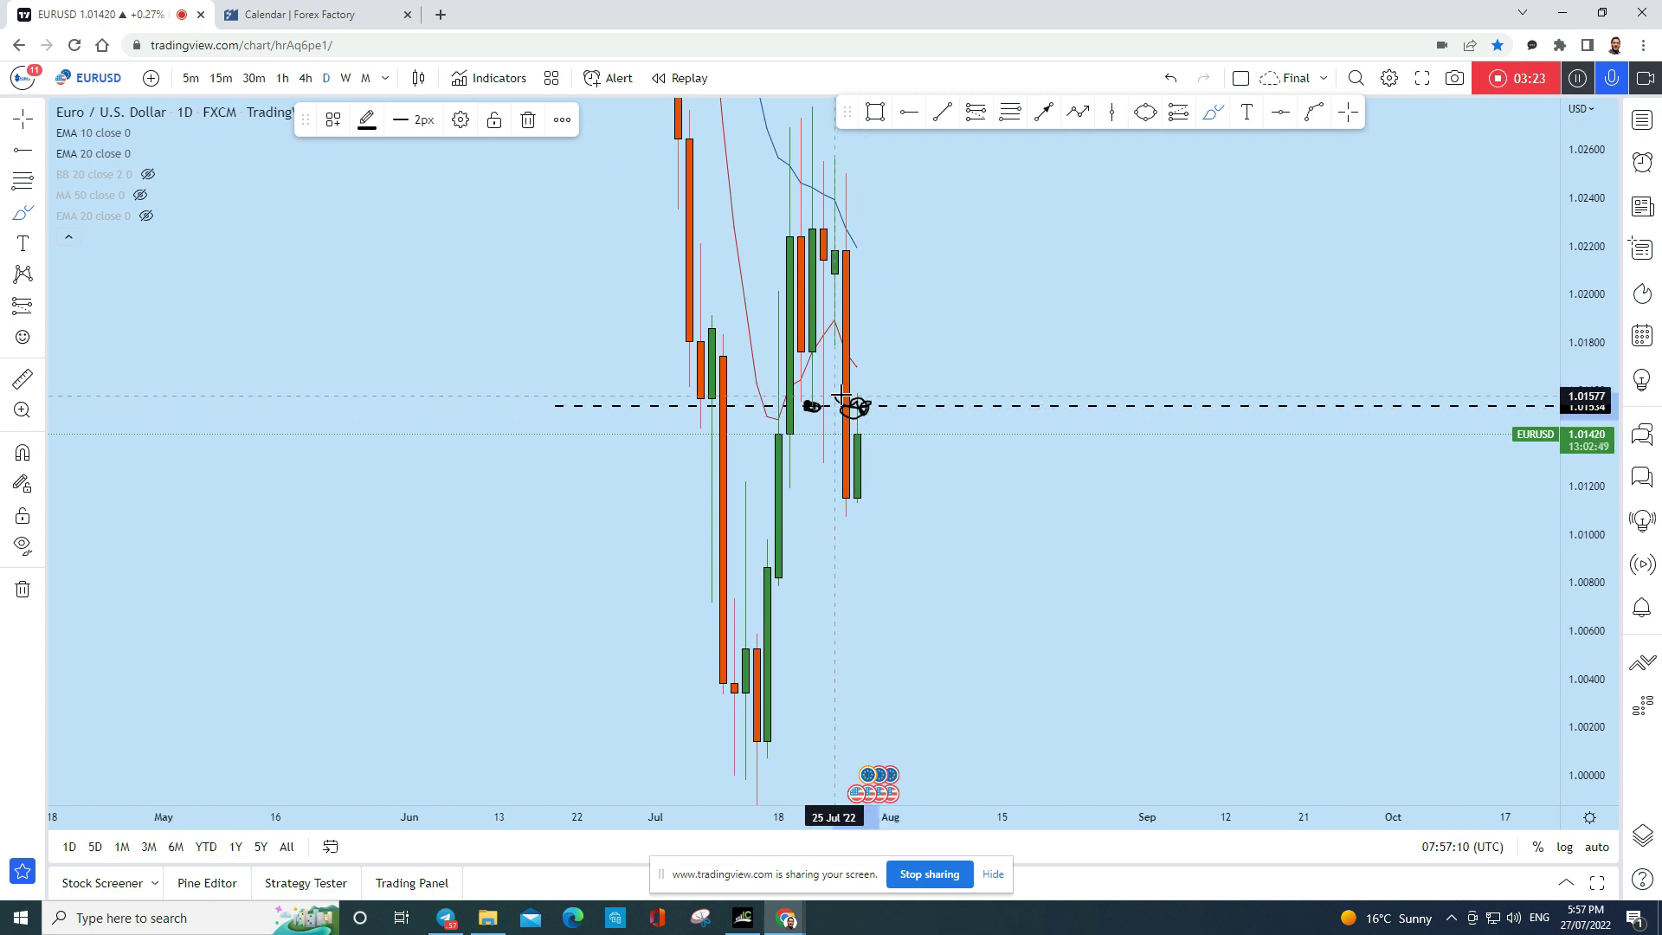
left_click(1173, 80)
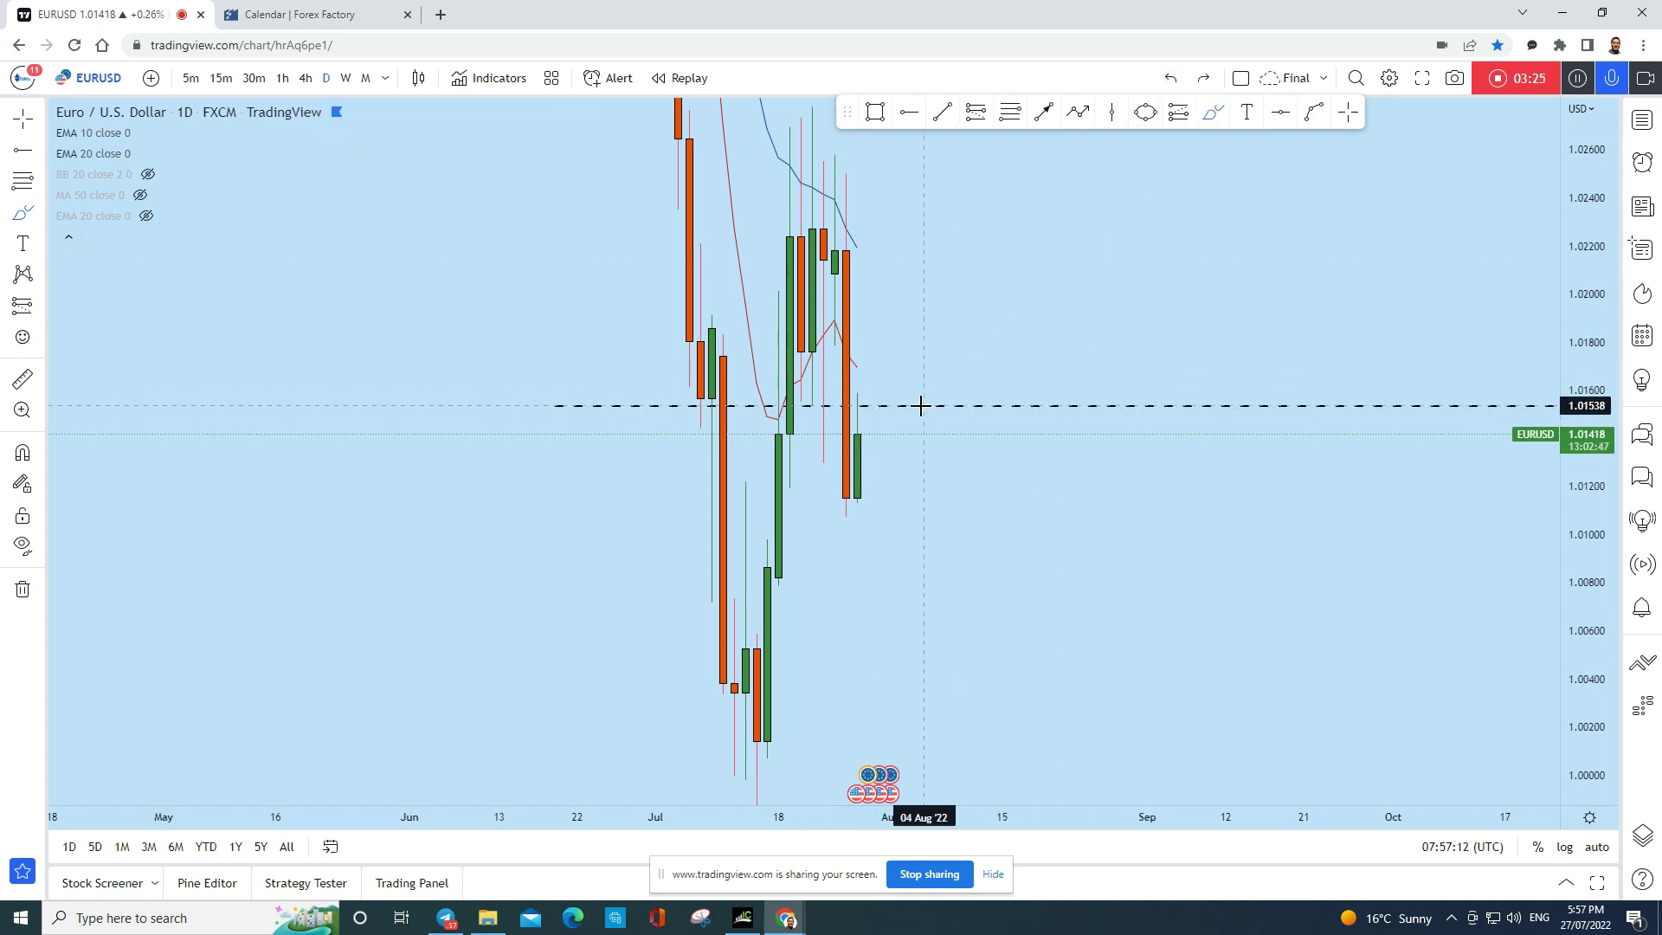
Sketch downward paths from the current daily candle below the ray, the second reaching about 1.000, and undo both
mouse_move(869, 412)
left_mouse_down()
mouse_move(931, 556)
mouse_move(957, 694)
mouse_move(1009, 676)
mouse_move(891, 661)
left_mouse_up()
left_click(1168, 80)
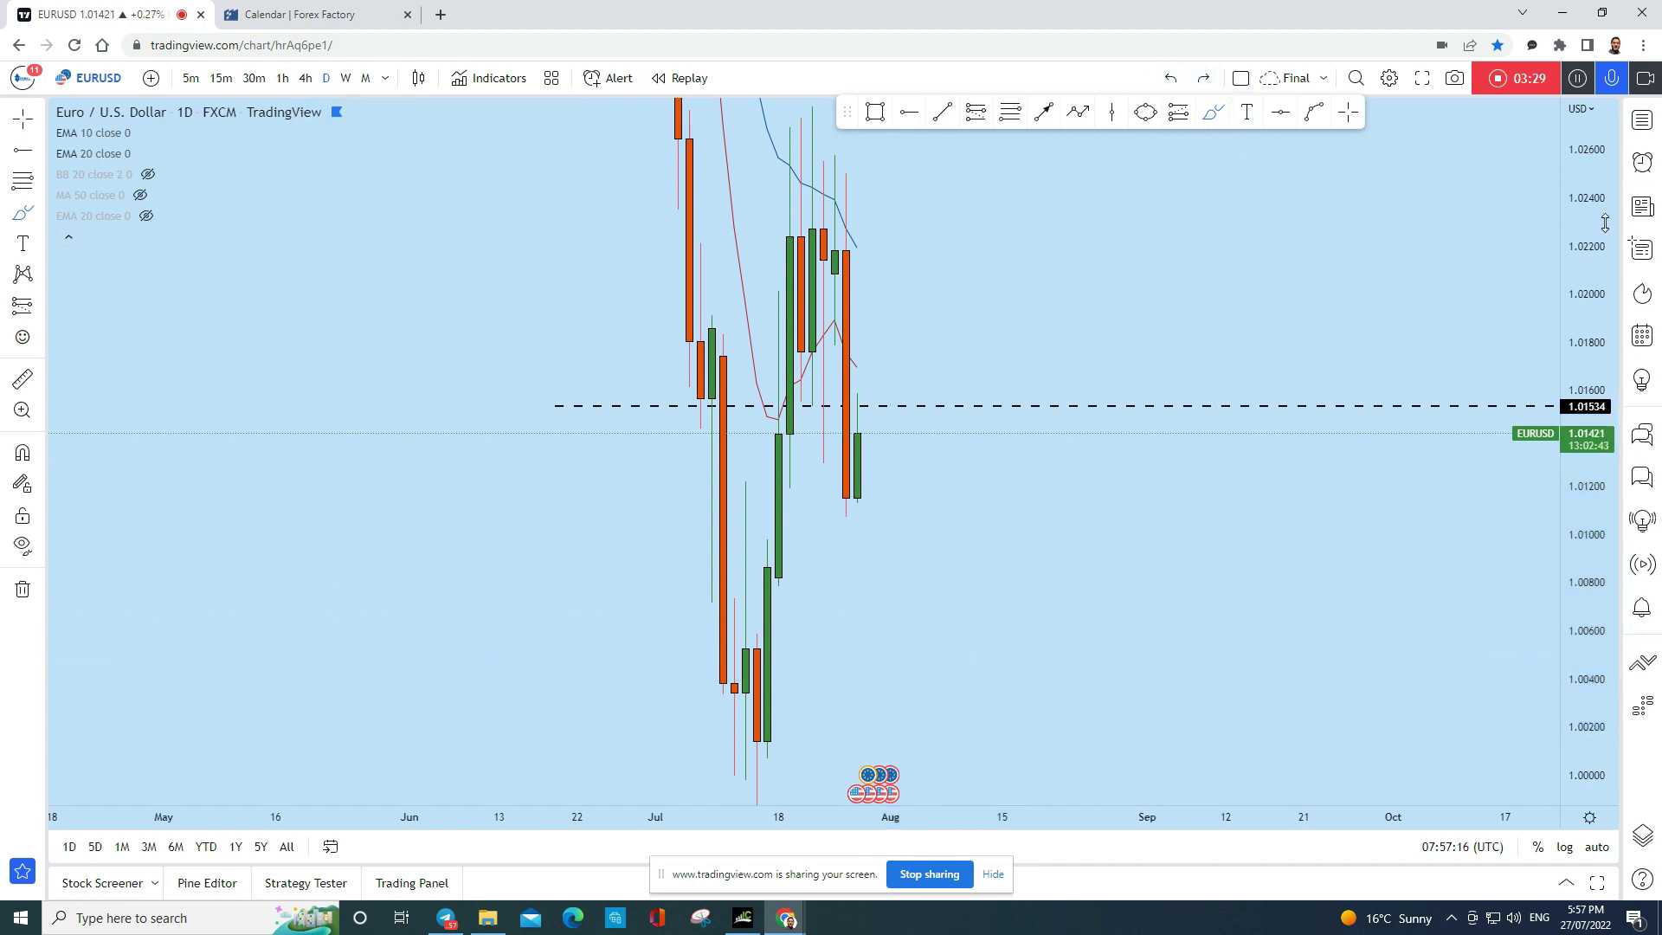
scroll(1358, 522, "down", 3)
mouse_move(1117, 443)
left_mouse_down()
mouse_move(1187, 630)
mouse_move(1091, 577)
left_mouse_up()
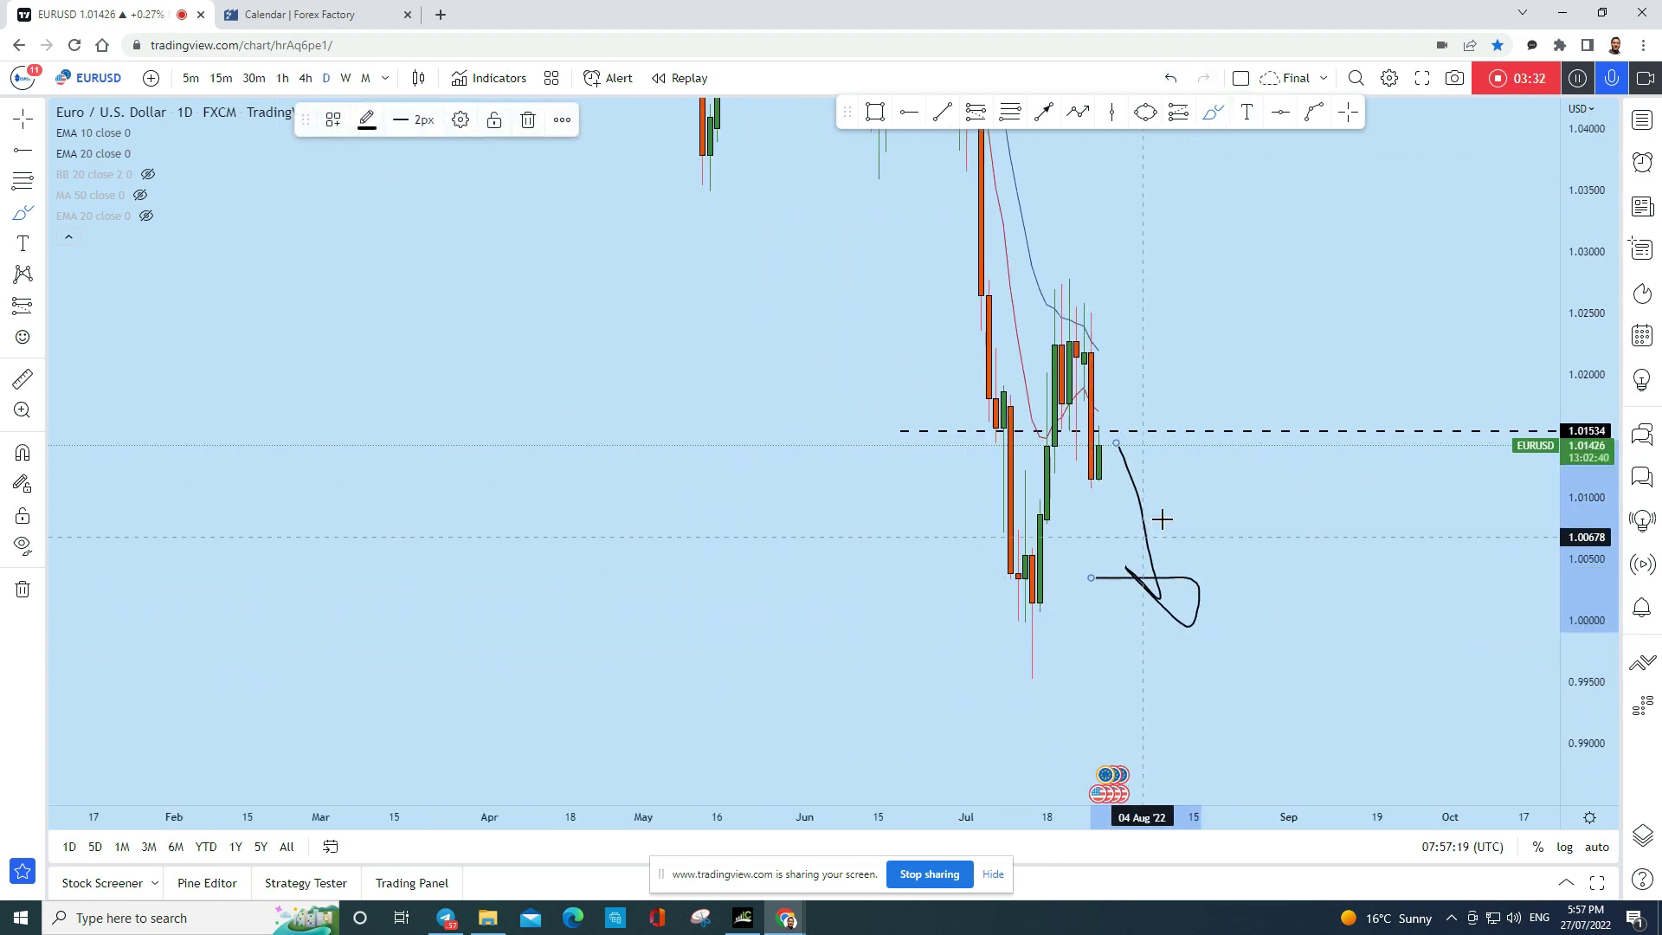
left_click(1171, 80)
Switch the EURUSD chart to the 4-hour timeframe and frame the latest candles around the ray
left_click(303, 80)
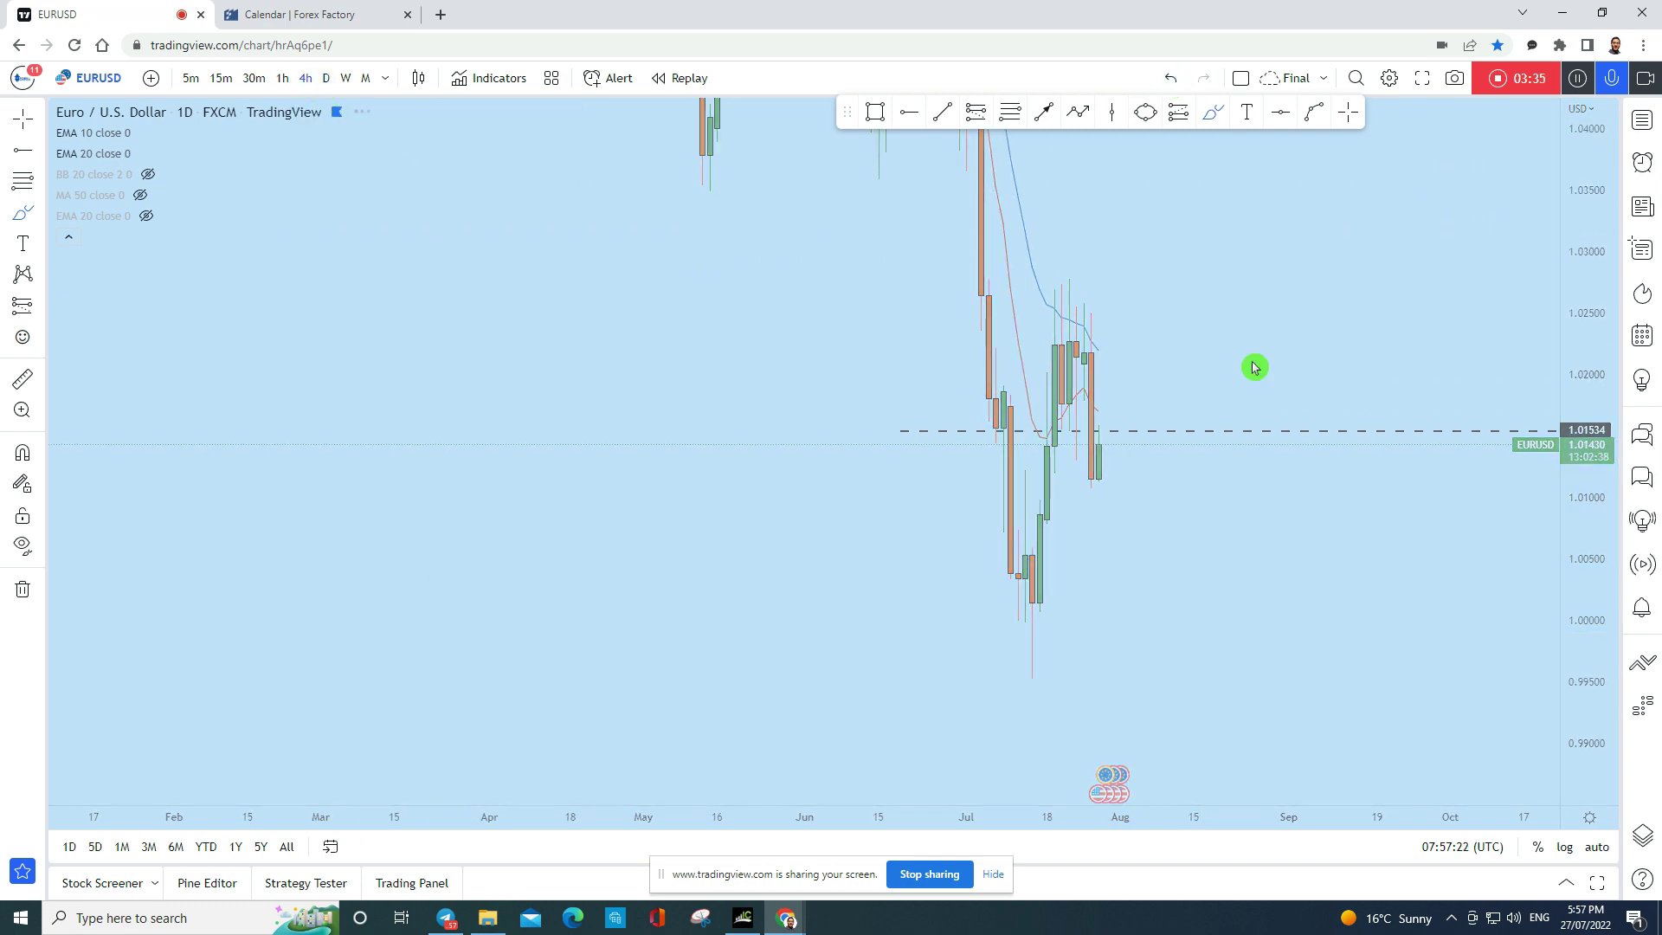
left_click_drag(1573, 303, 1572, 216)
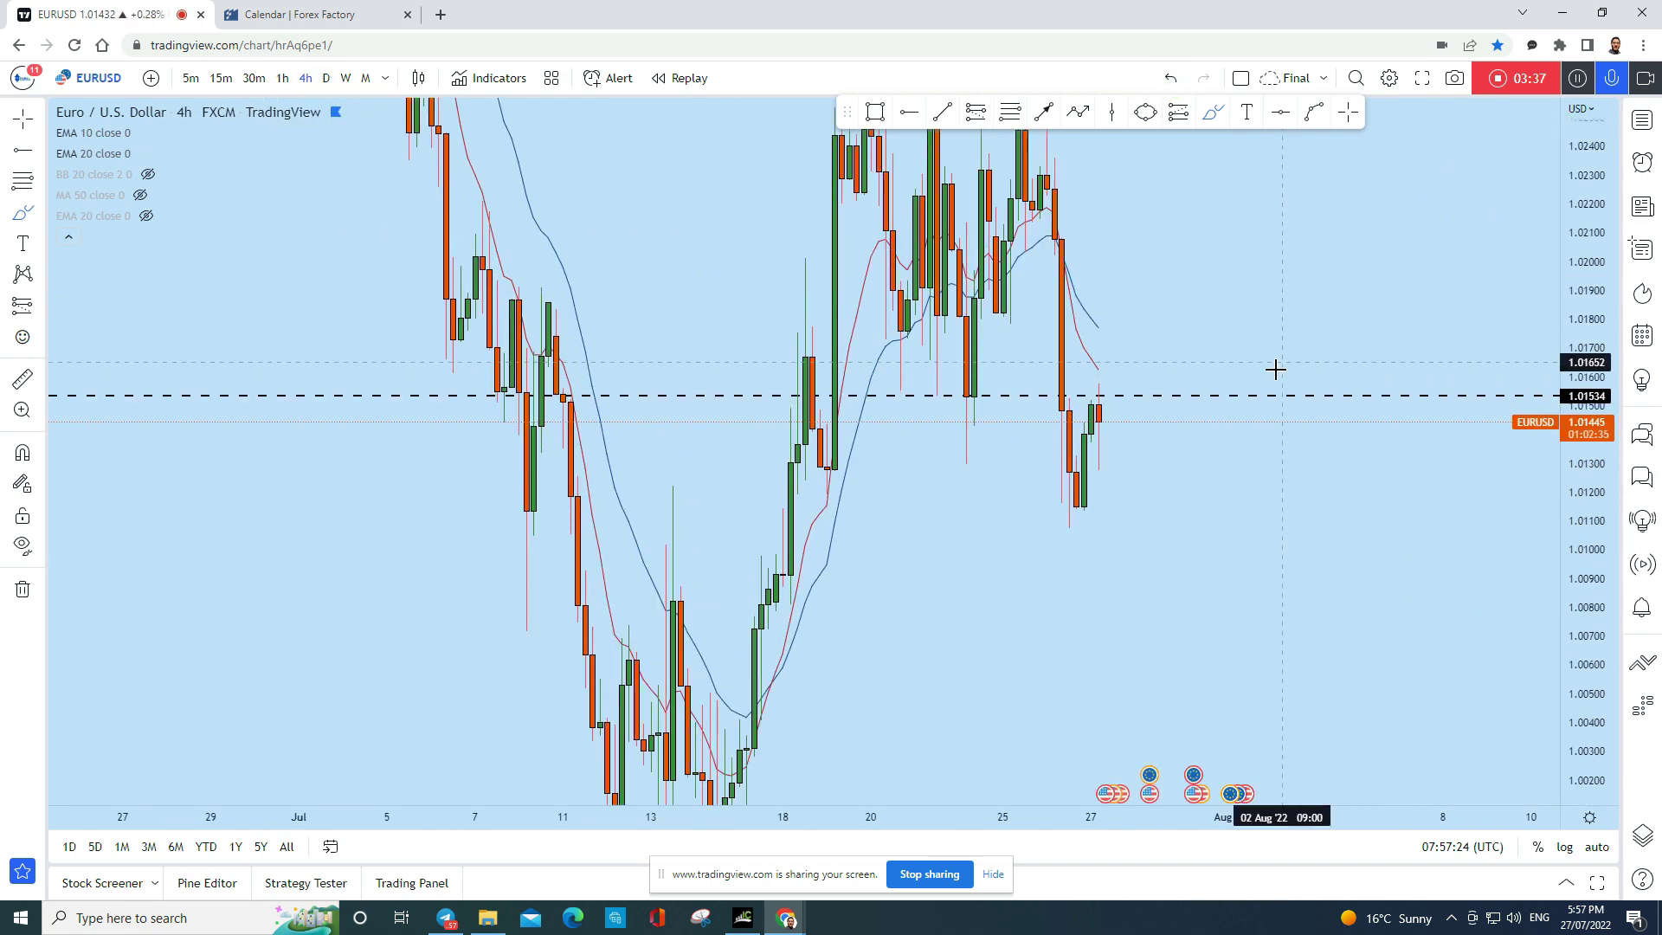
scroll(1276, 366, "up", 3)
Brush the 26 July drop and a further fall from the ray to about 1.008, then undo the strokes
left_click_drag(878, 165, 915, 531)
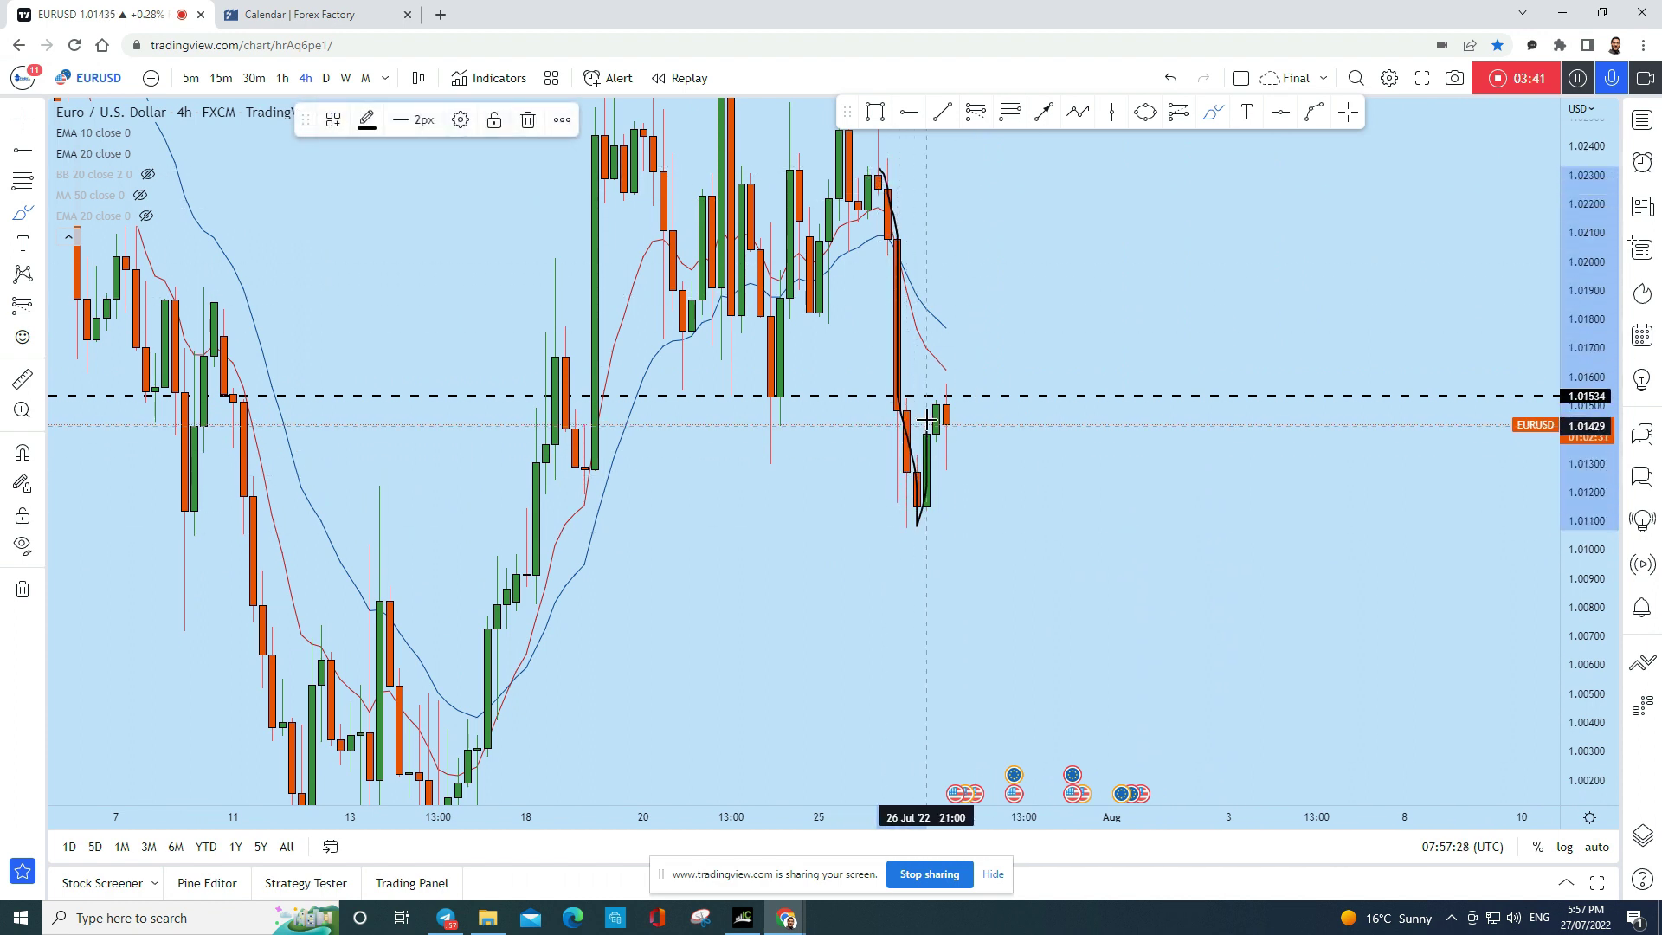
left_click_drag(948, 381, 983, 612)
left_click(1169, 79)
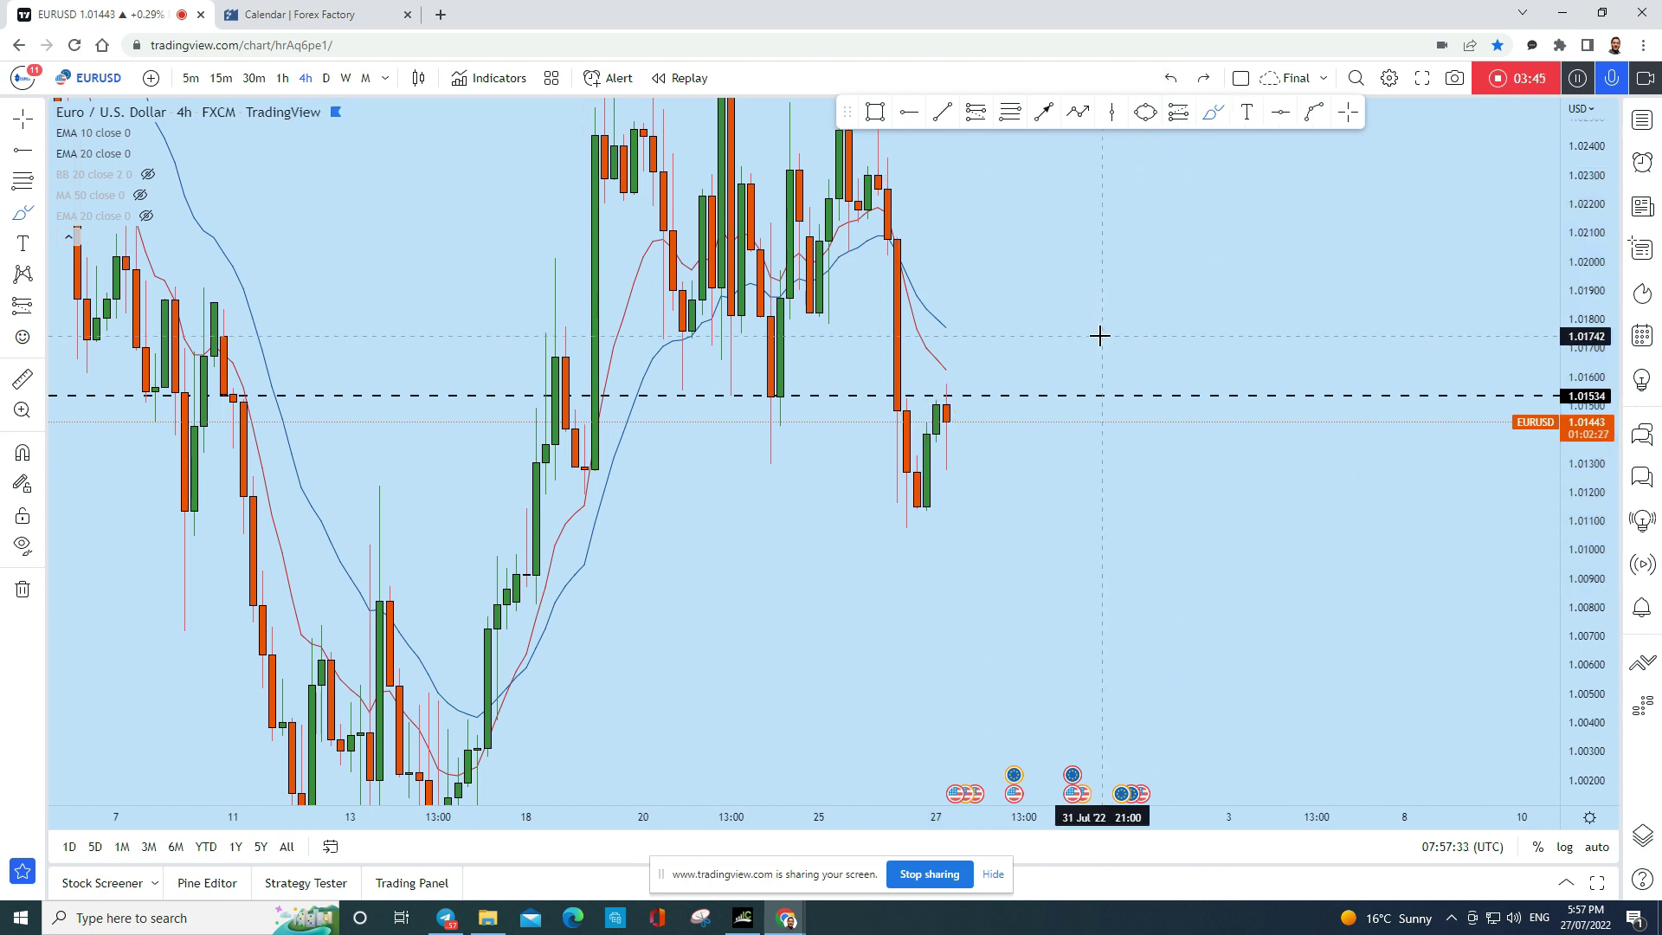
Brush a small circle on the 1.01534 ray at the 20 July low of the 4-hour chart
scroll(1194, 418, "down", 2)
scroll(970, 446, "down", 1)
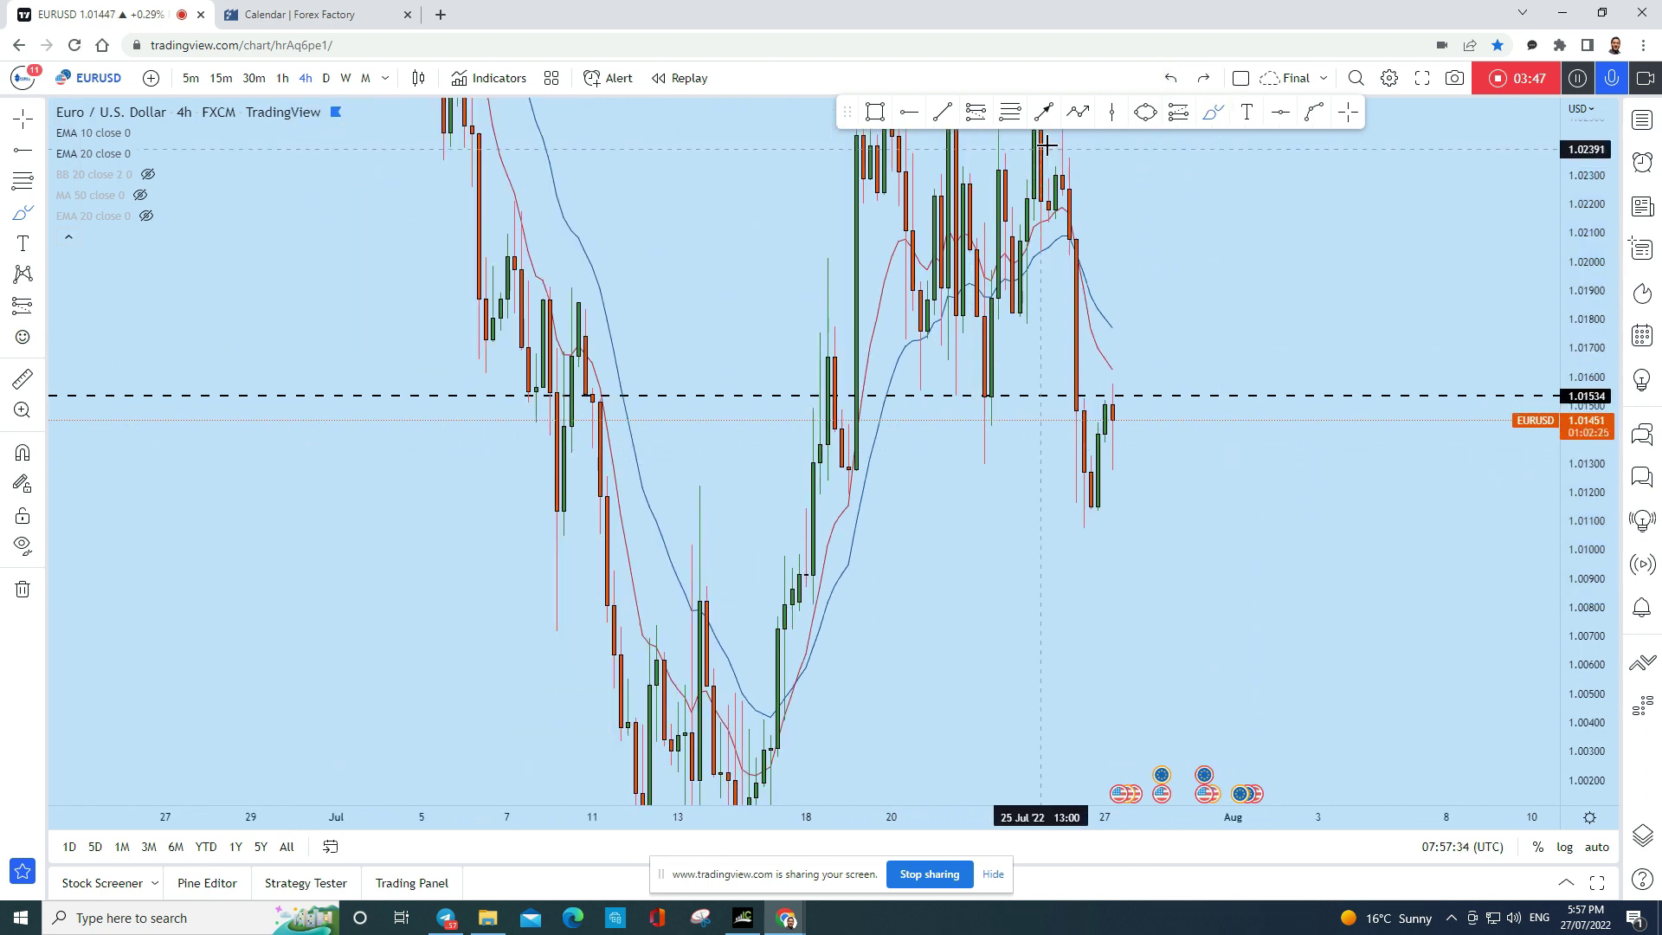
scroll(909, 389, "up", 1)
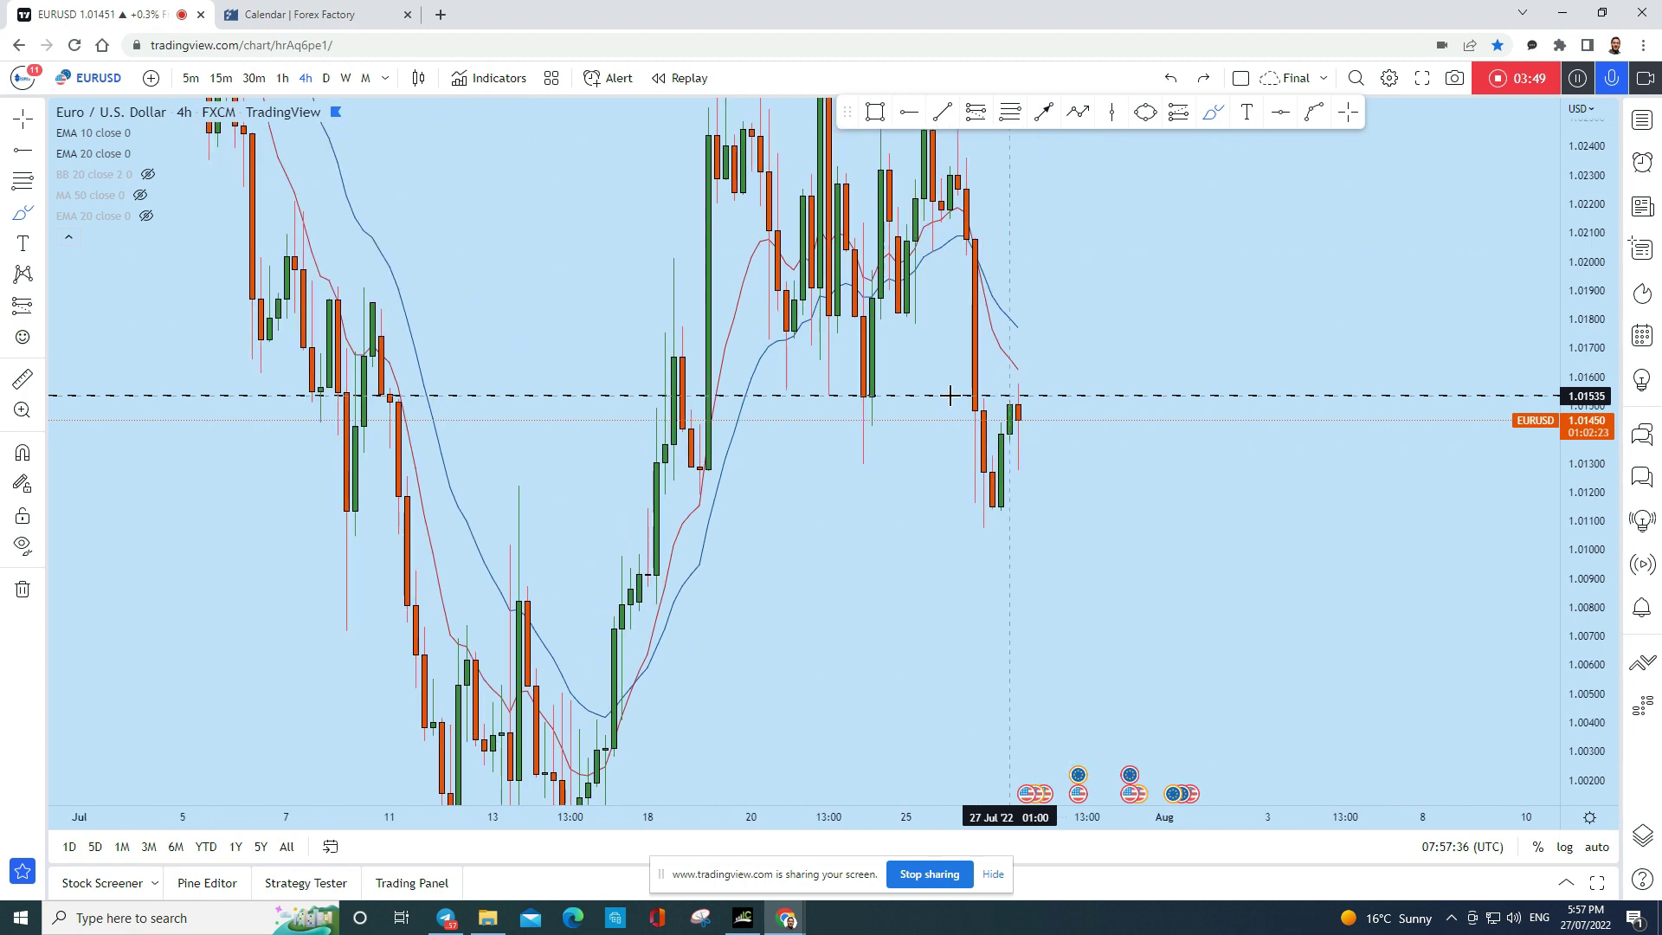
scroll(789, 400, "up", 2)
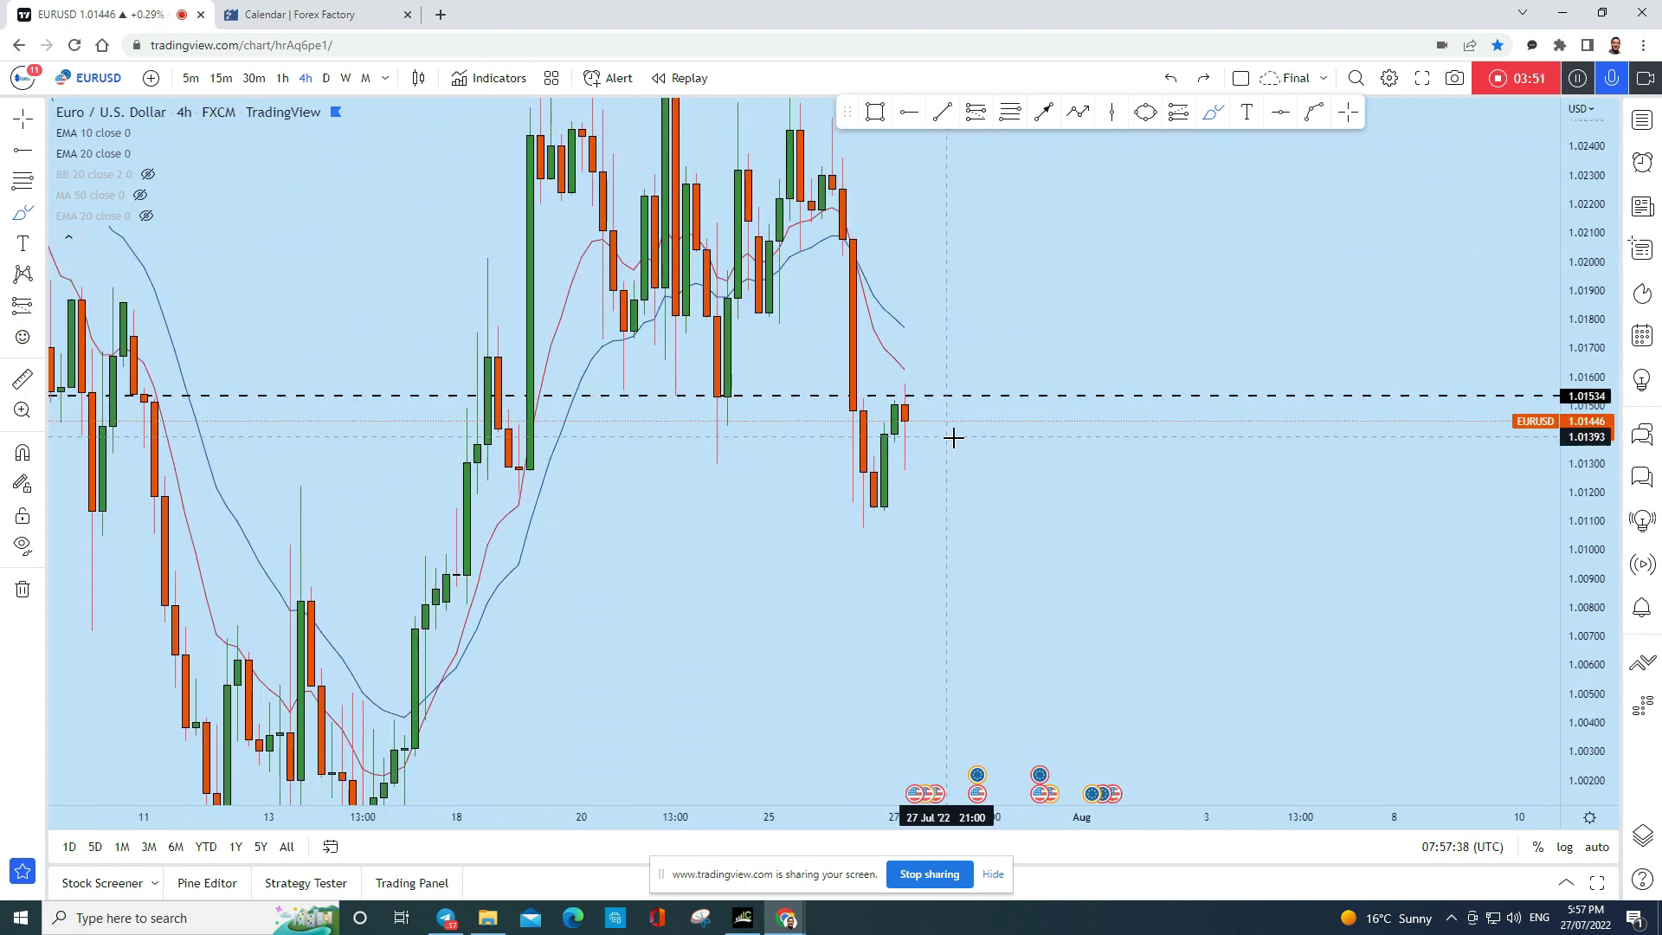
scroll(948, 431, "down", 1)
left_click_drag(735, 400, 733, 378)
scroll(1176, 438, "down", 2)
scroll(1179, 436, "up", 3)
left_click_drag(1572, 275, 1565, 478)
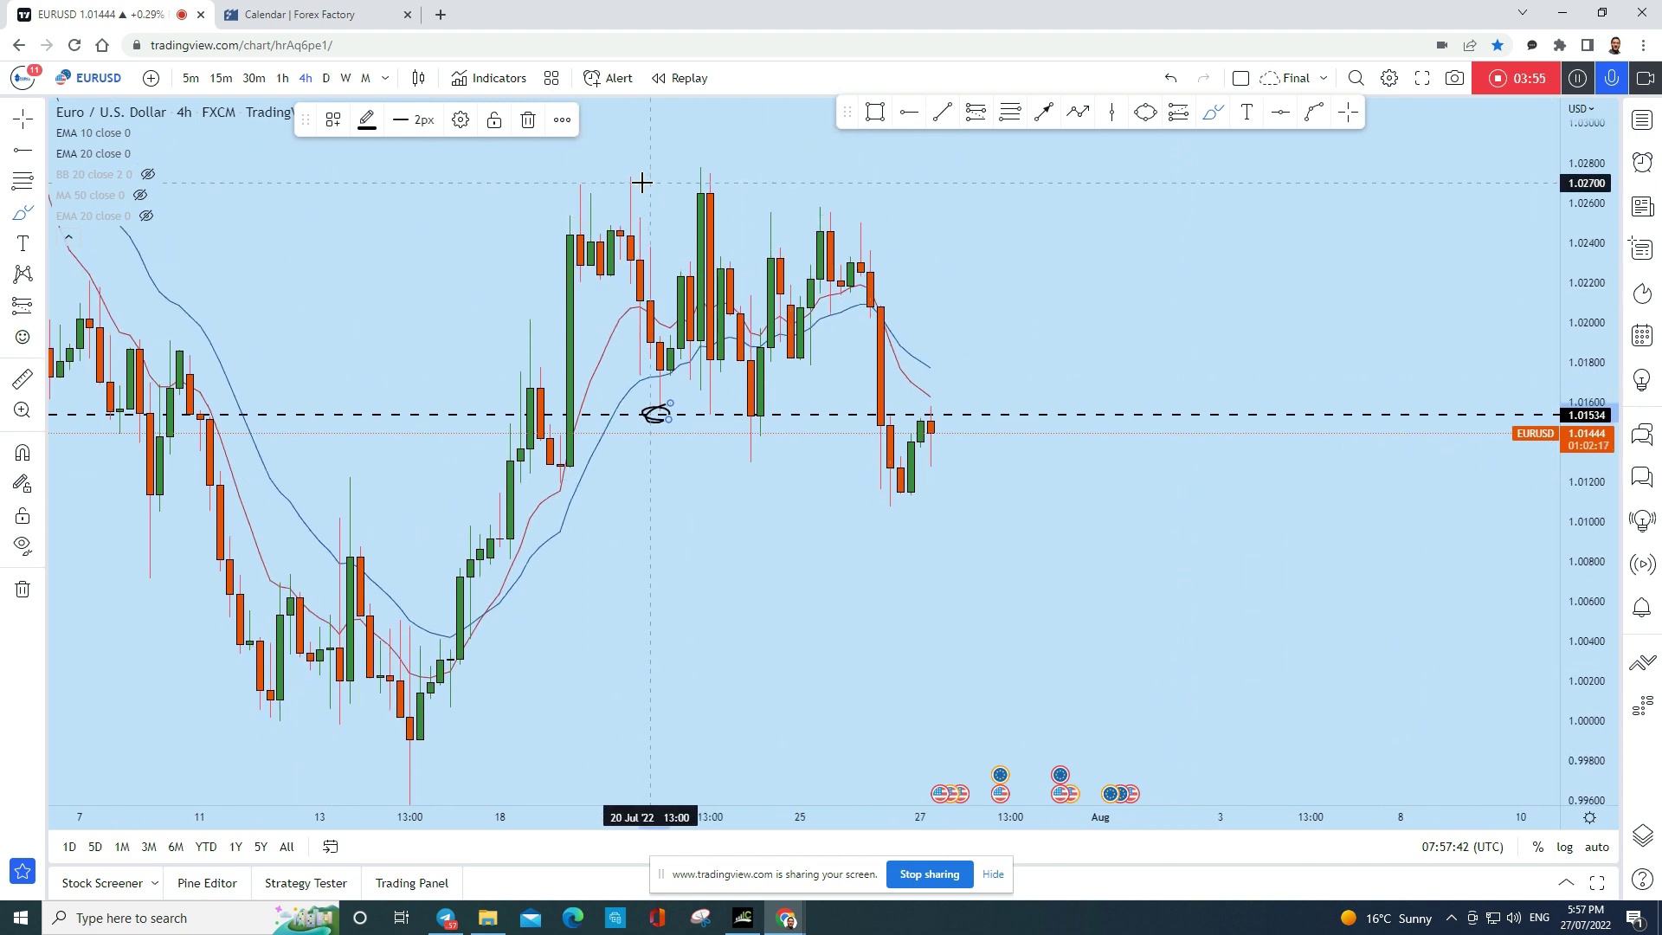
Brush a path through the three July highs and undo it, then brush arcs over the three peaks and undo them
mouse_move(561, 192)
left_mouse_down()
mouse_move(594, 193)
mouse_move(605, 315)
mouse_move(686, 301)
mouse_move(727, 171)
mouse_move(758, 394)
mouse_move(814, 220)
mouse_move(900, 442)
left_mouse_up()
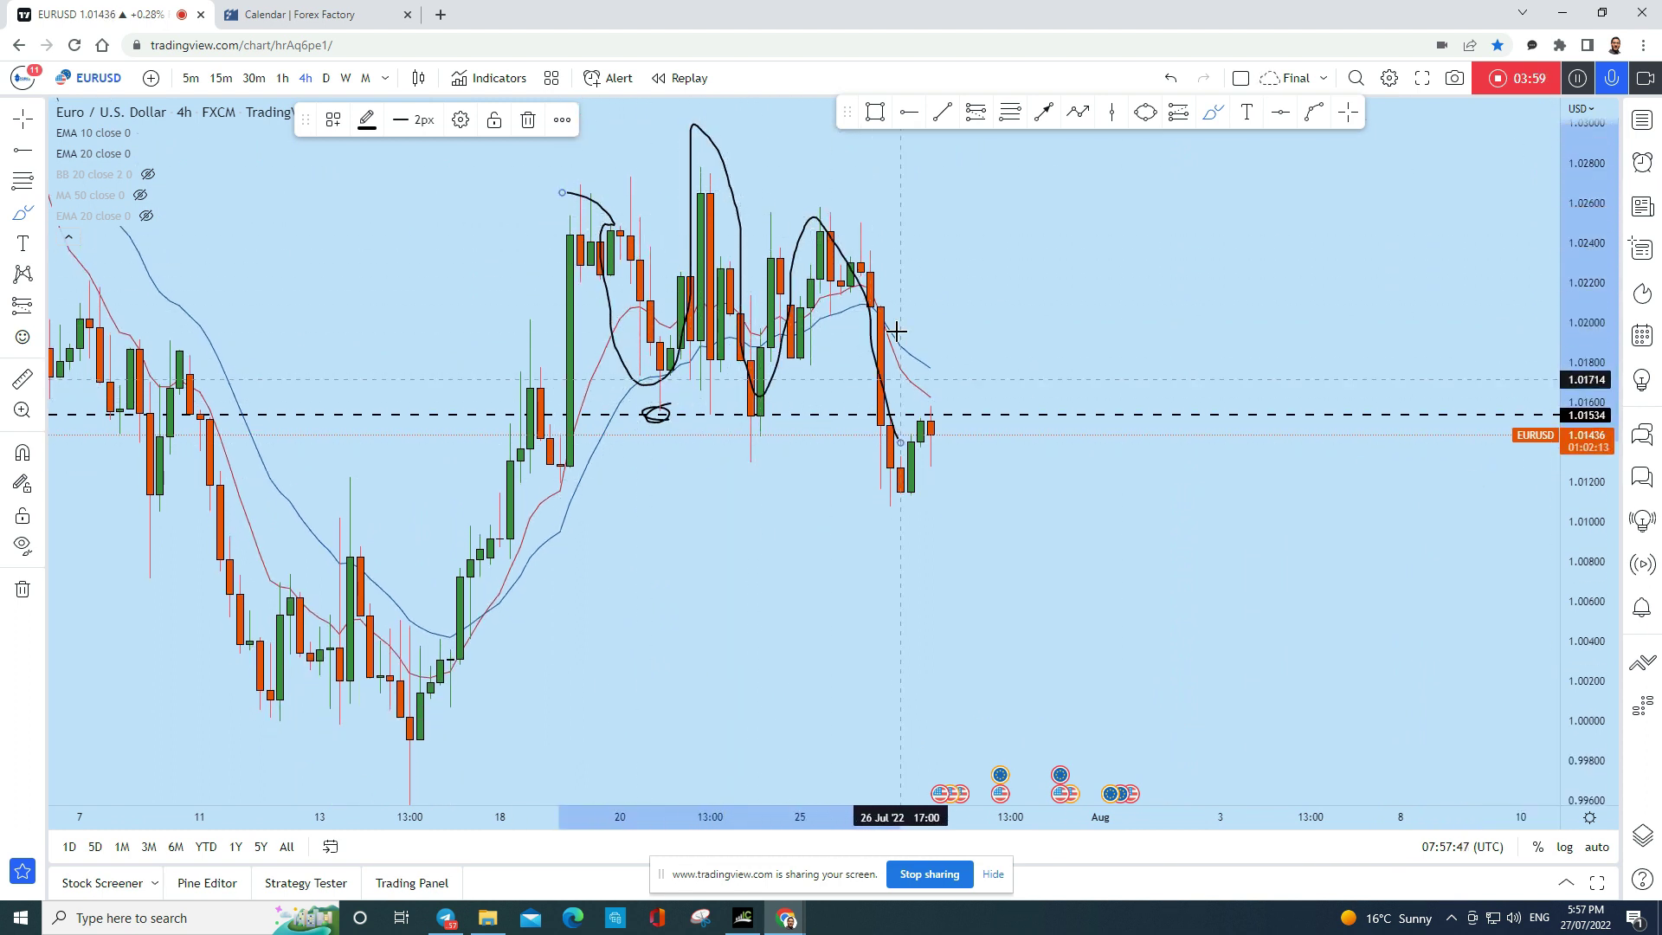
left_click(1170, 80)
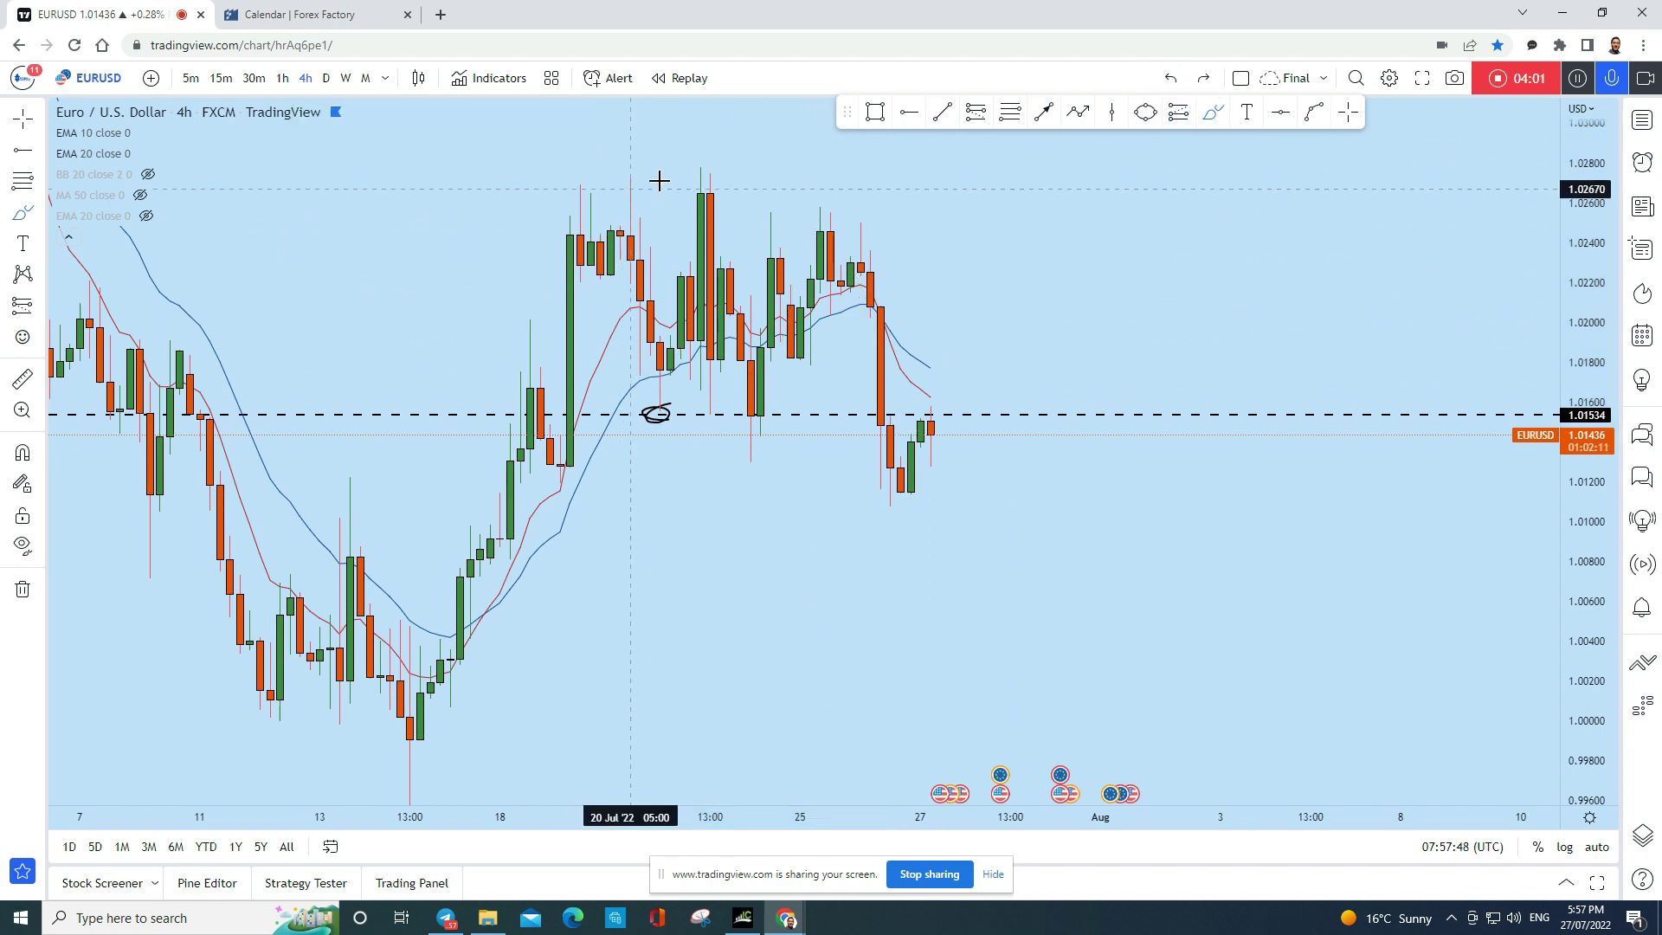
left_click_drag(672, 172, 751, 183)
left_click_drag(564, 196, 651, 192)
mouse_move(790, 204)
left_mouse_down()
mouse_move(812, 189)
mouse_move(849, 244)
left_mouse_up()
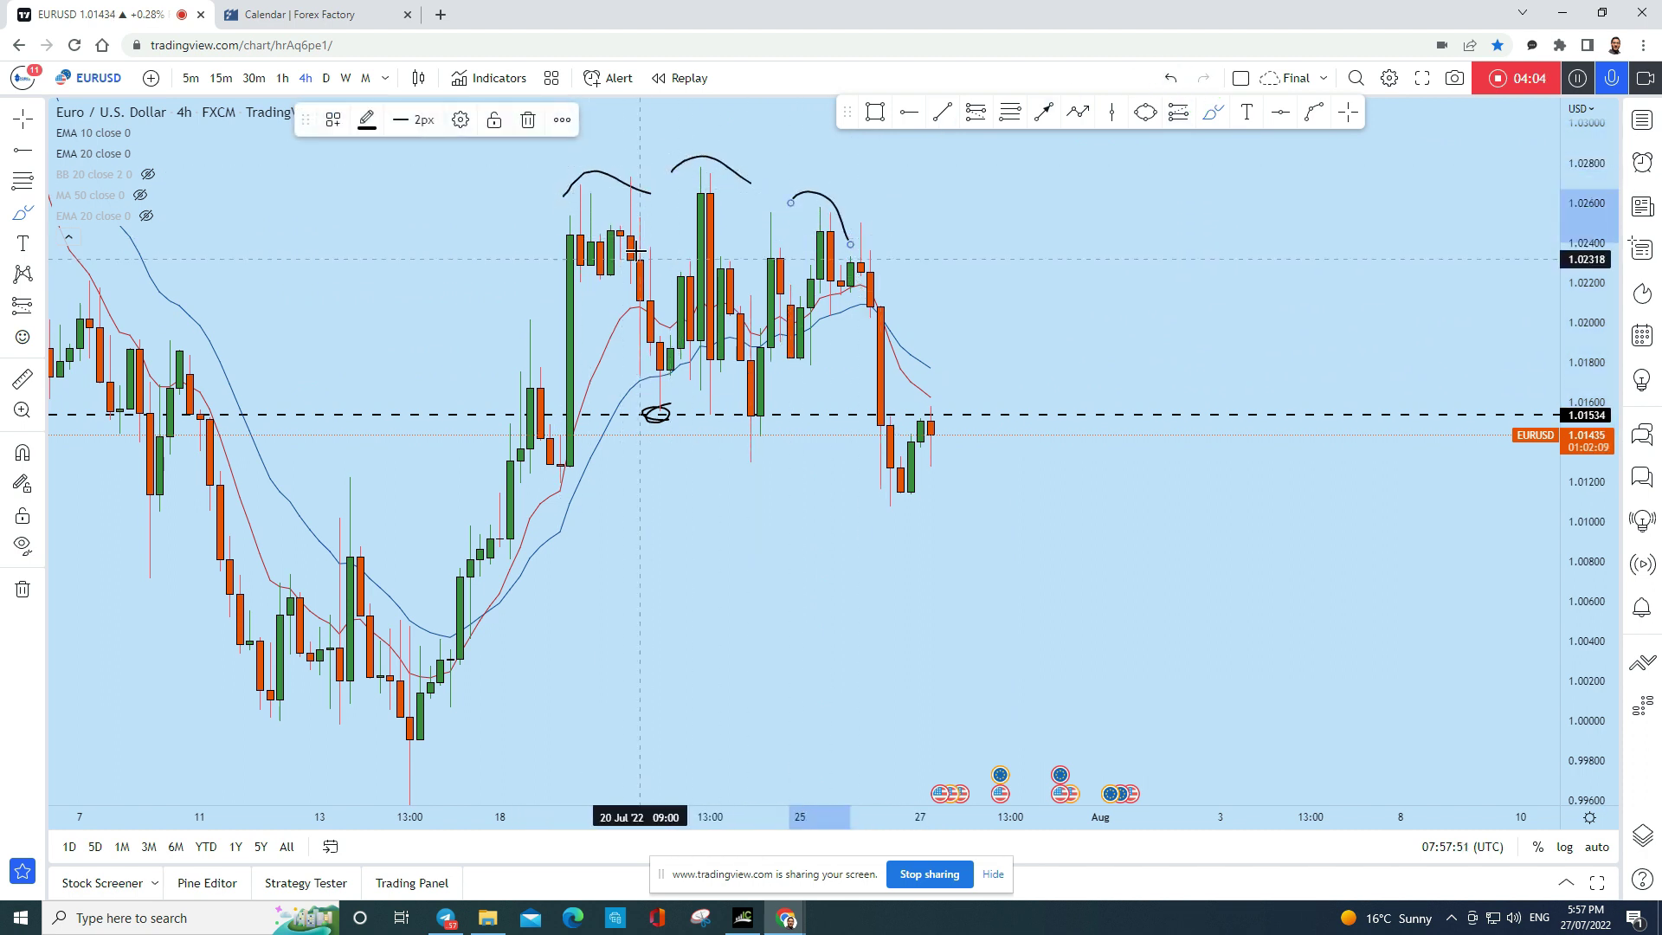
left_click(1178, 79)
left_click(1178, 80)
Sketch the fall from the 26 July high and the pullback from the latest low up to the ray, undoing both
left_click_drag(854, 220, 920, 557)
left_click(1170, 78)
left_click_drag(883, 489, 910, 498)
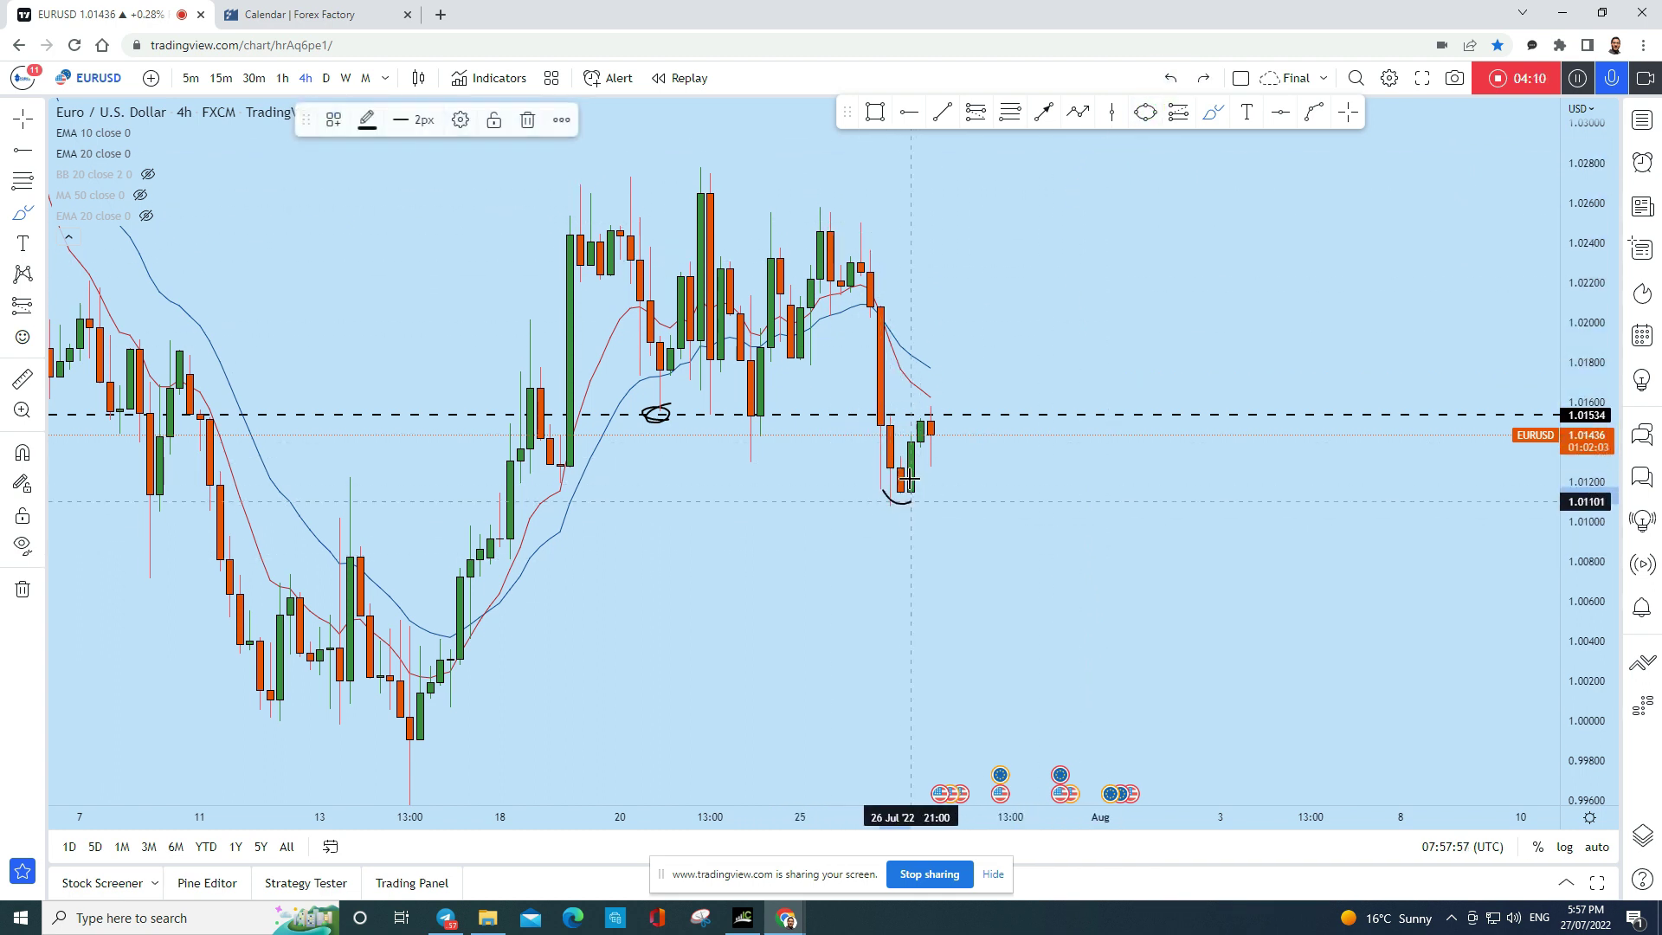
left_click(1170, 78)
Circle the other touches of the 1.01534 ray, sketch a drop from the current candle and undo these marks
left_click_drag(763, 412, 702, 413)
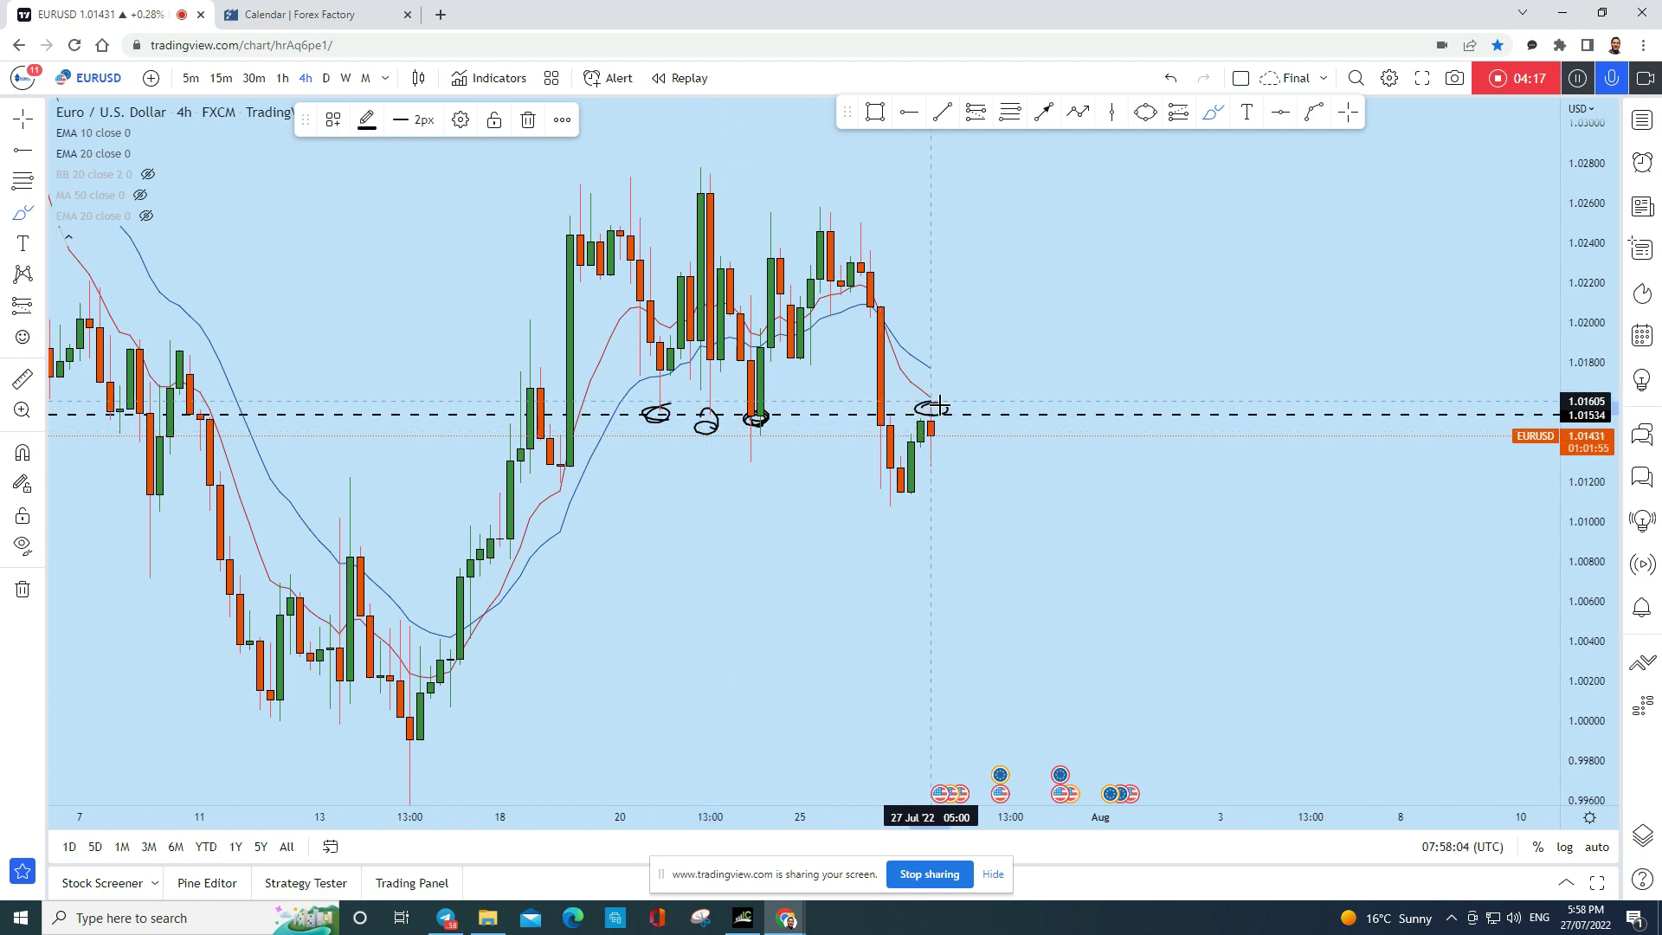
left_click_drag(938, 405, 957, 605)
left_click(1170, 78)
left_click(1170, 78)
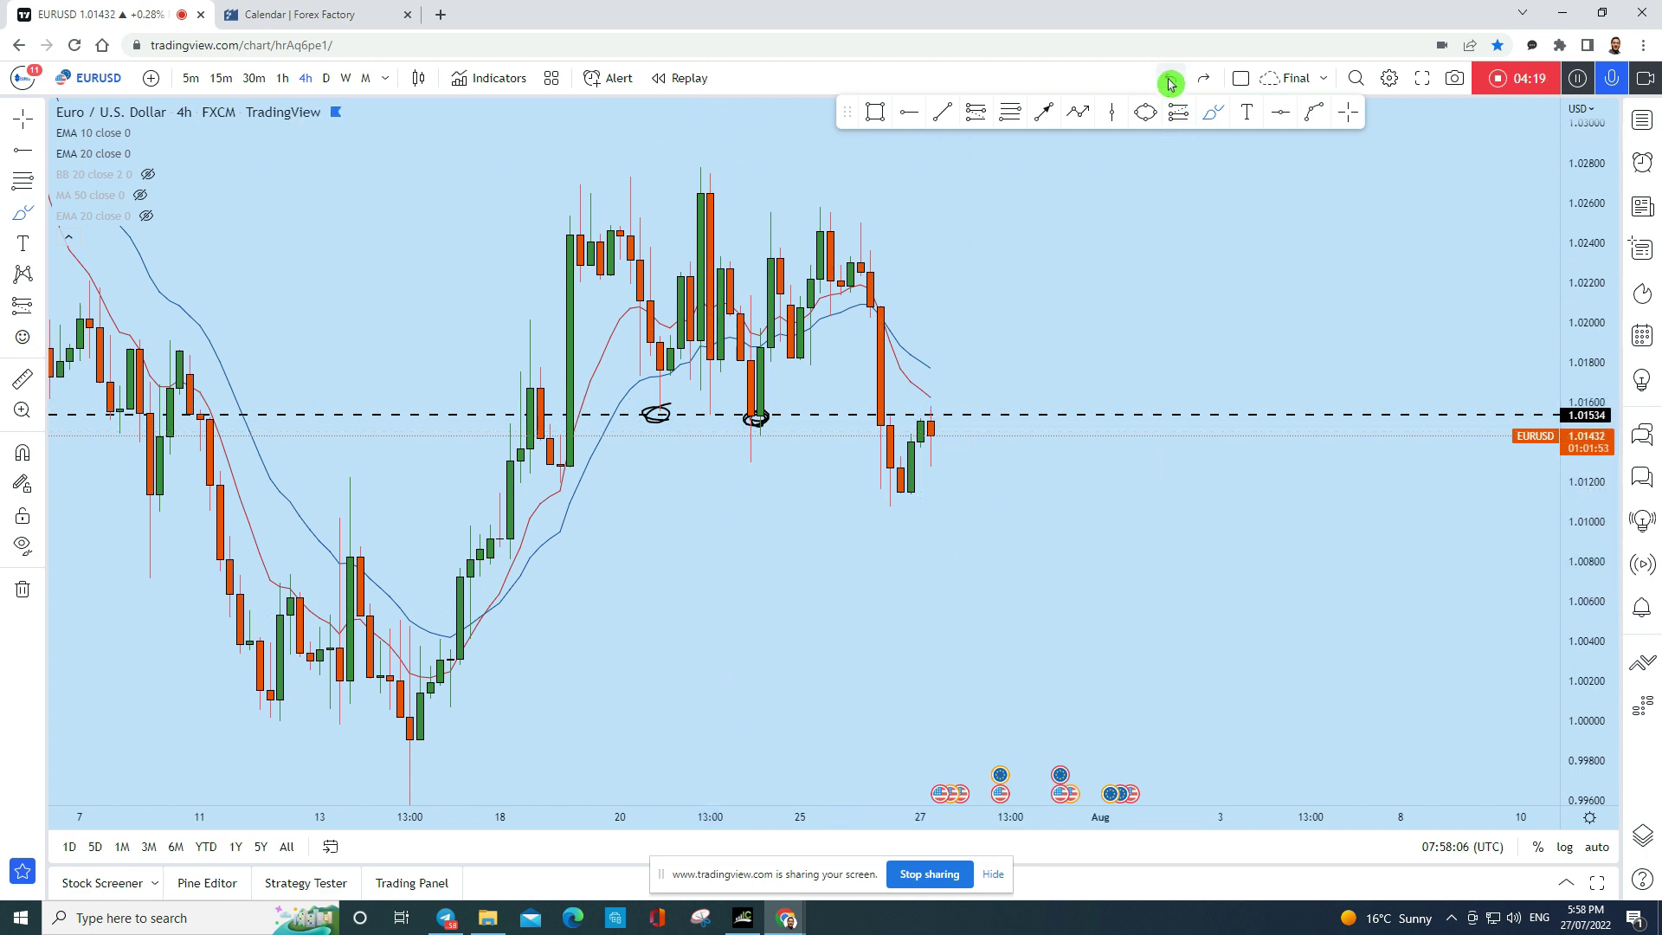
left_click(1170, 84)
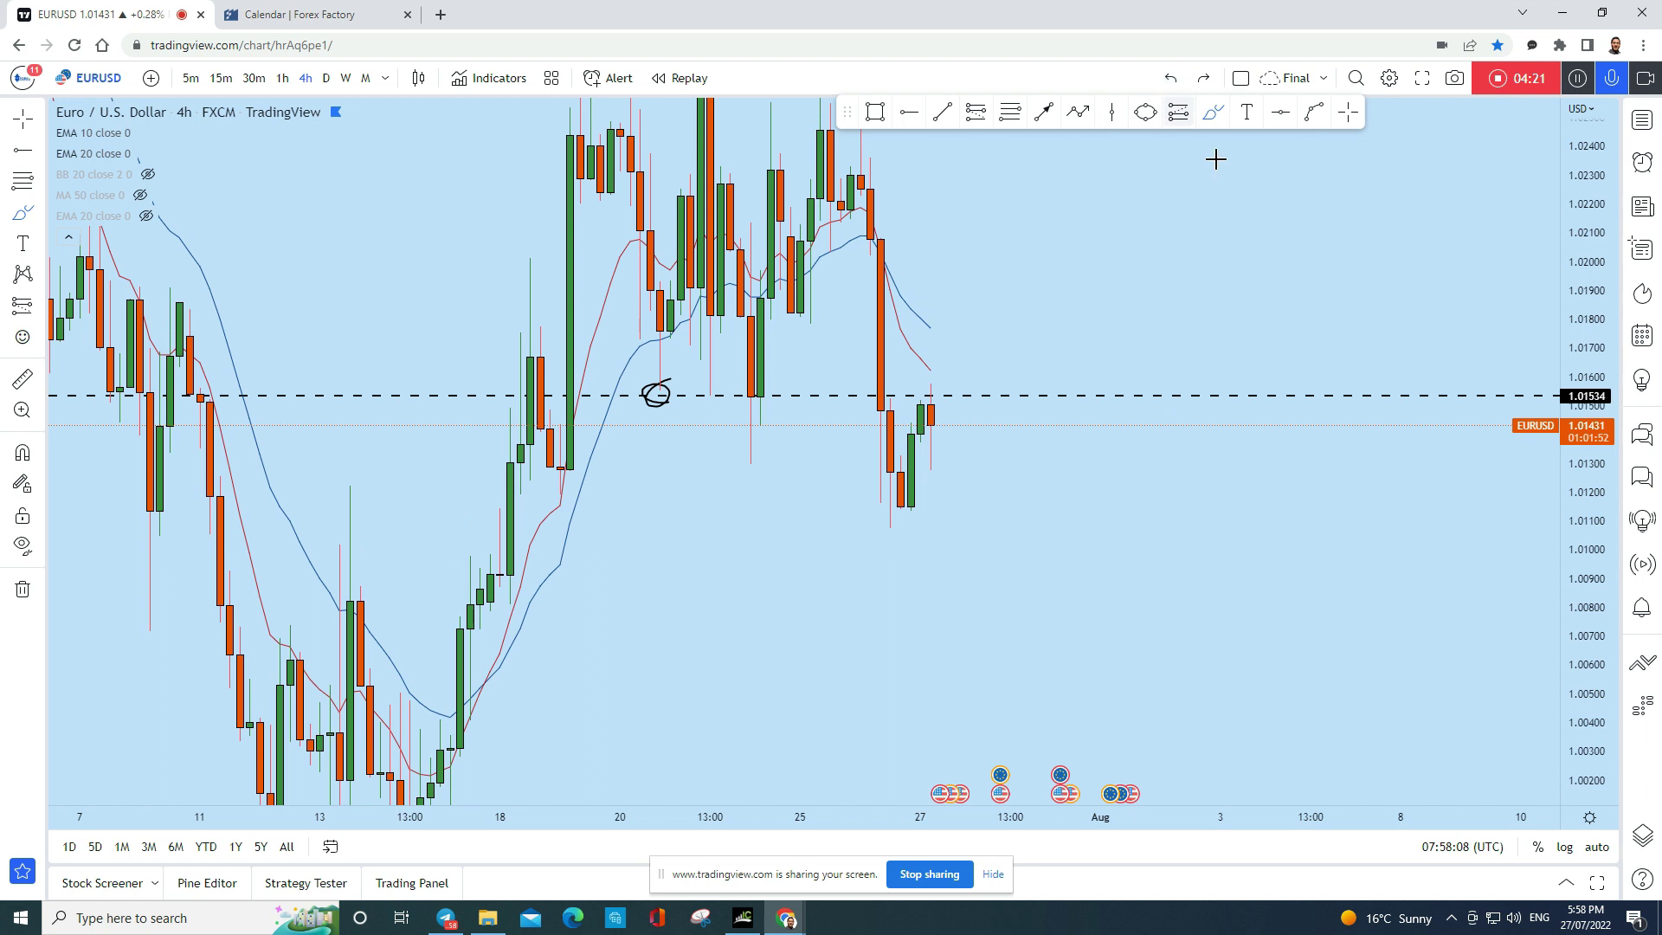
Stretch the price scale, sketch a drop to about 1.008 and a loop around the current candle, and undo both
left_click_drag(1581, 543, 1514, 357)
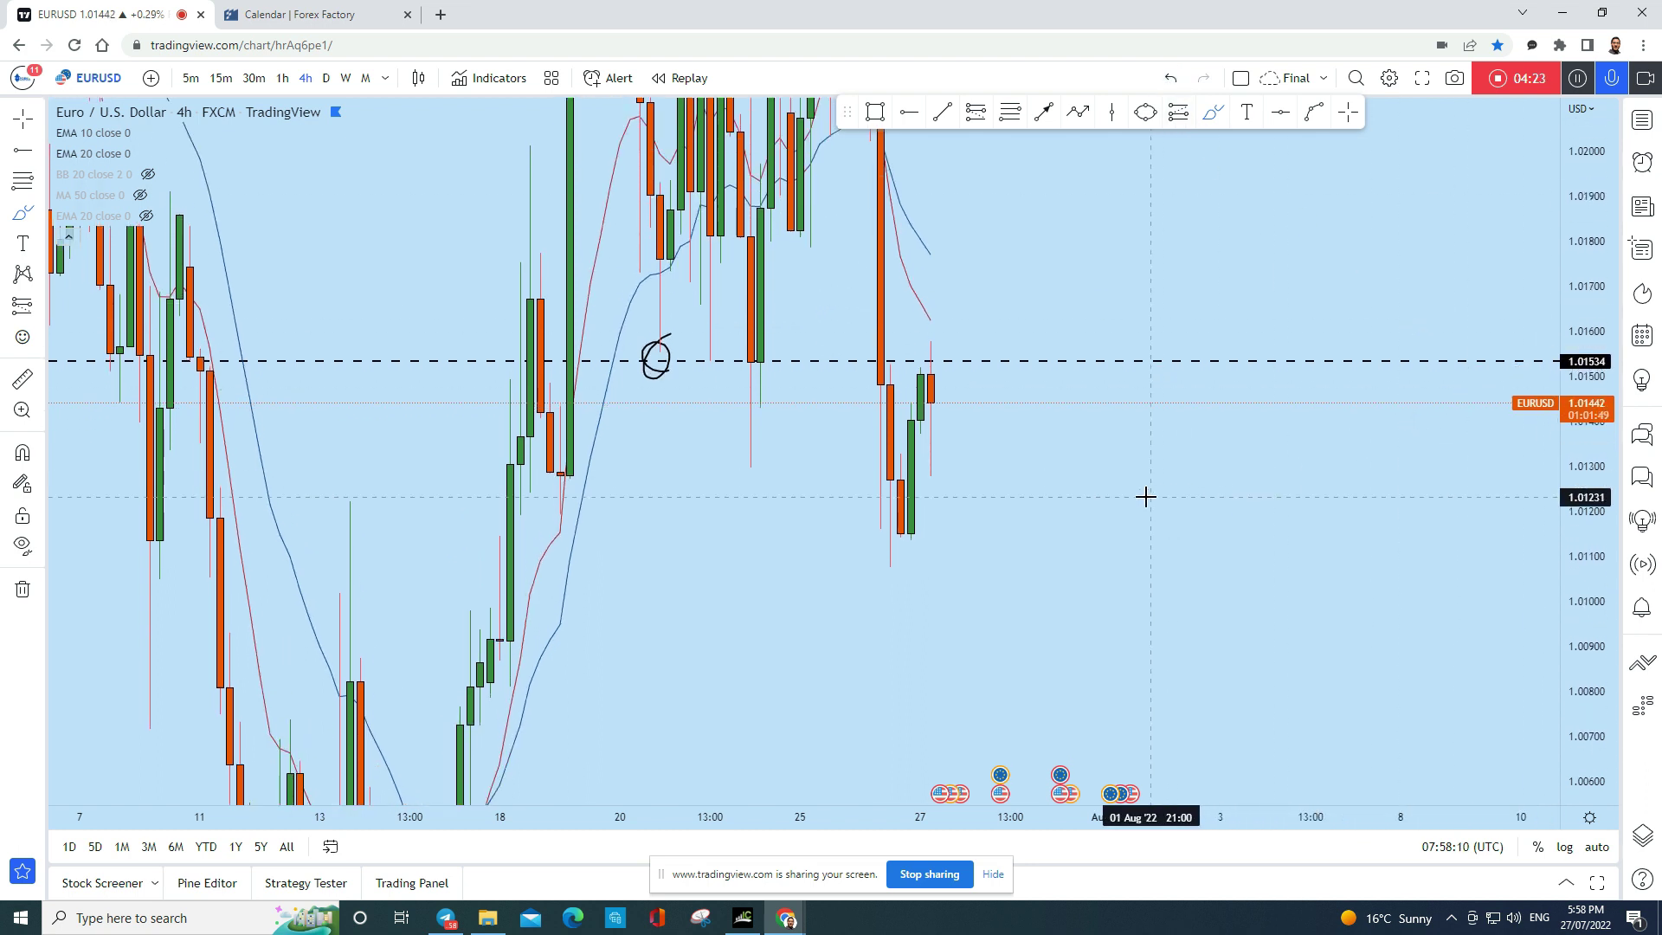
mouse_move(939, 403)
left_mouse_down()
mouse_move(990, 605)
mouse_move(979, 634)
mouse_move(1014, 599)
mouse_move(1039, 679)
left_mouse_up()
left_click(1170, 78)
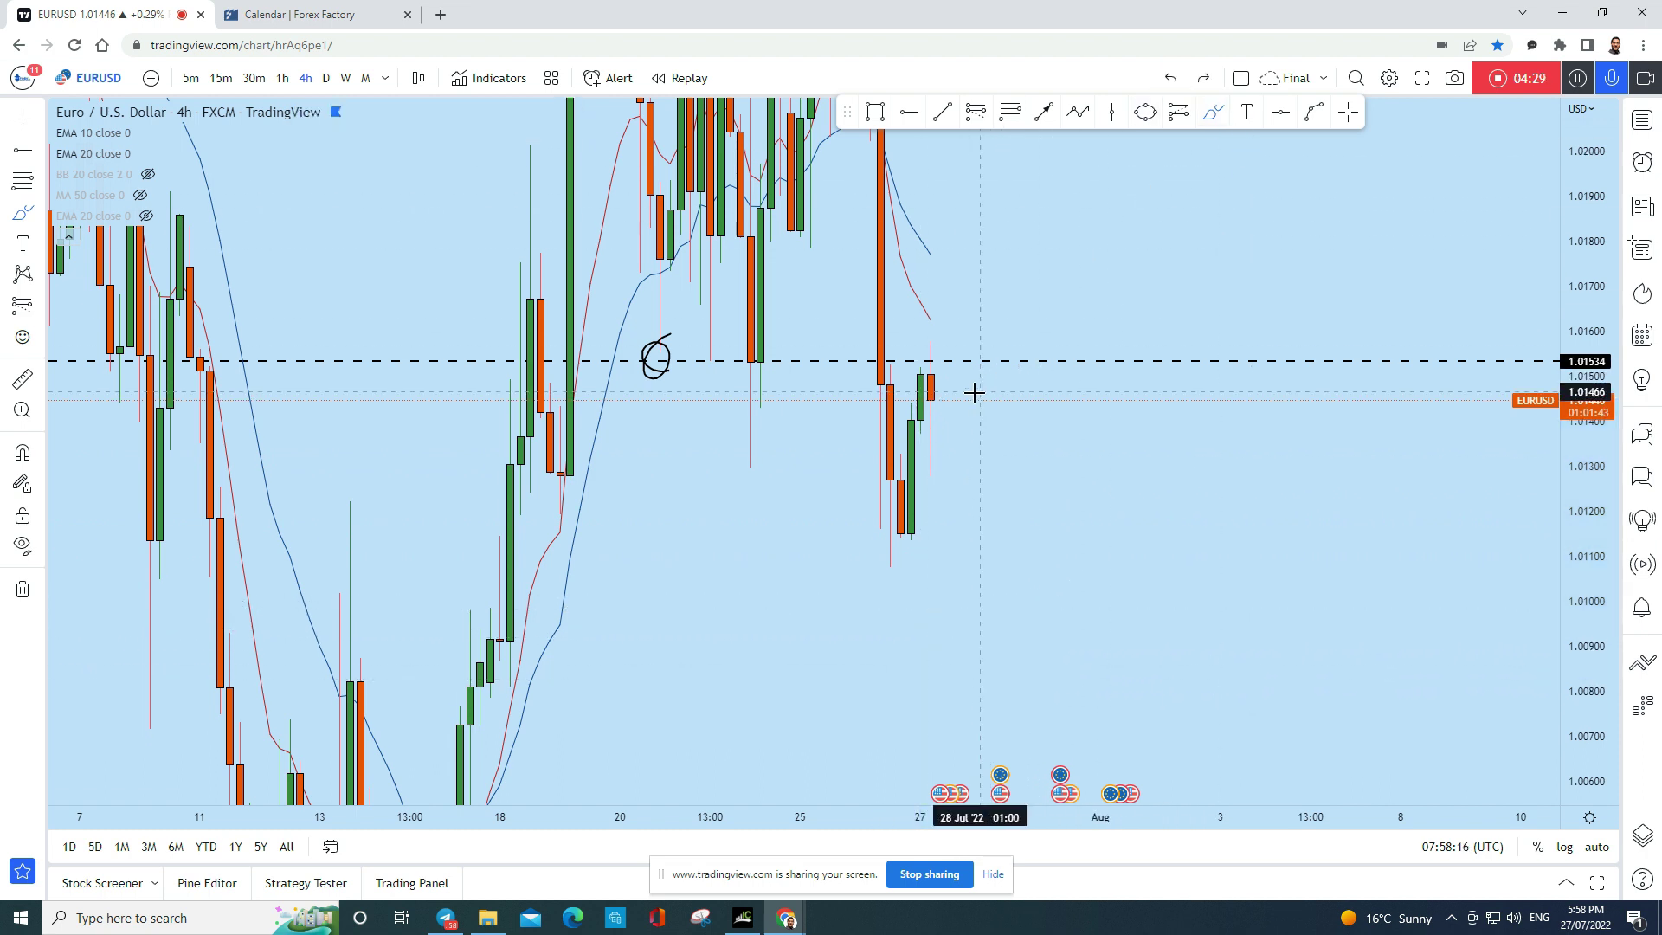
mouse_move(977, 360)
left_mouse_down()
mouse_move(957, 337)
mouse_move(924, 375)
mouse_move(981, 437)
left_mouse_up()
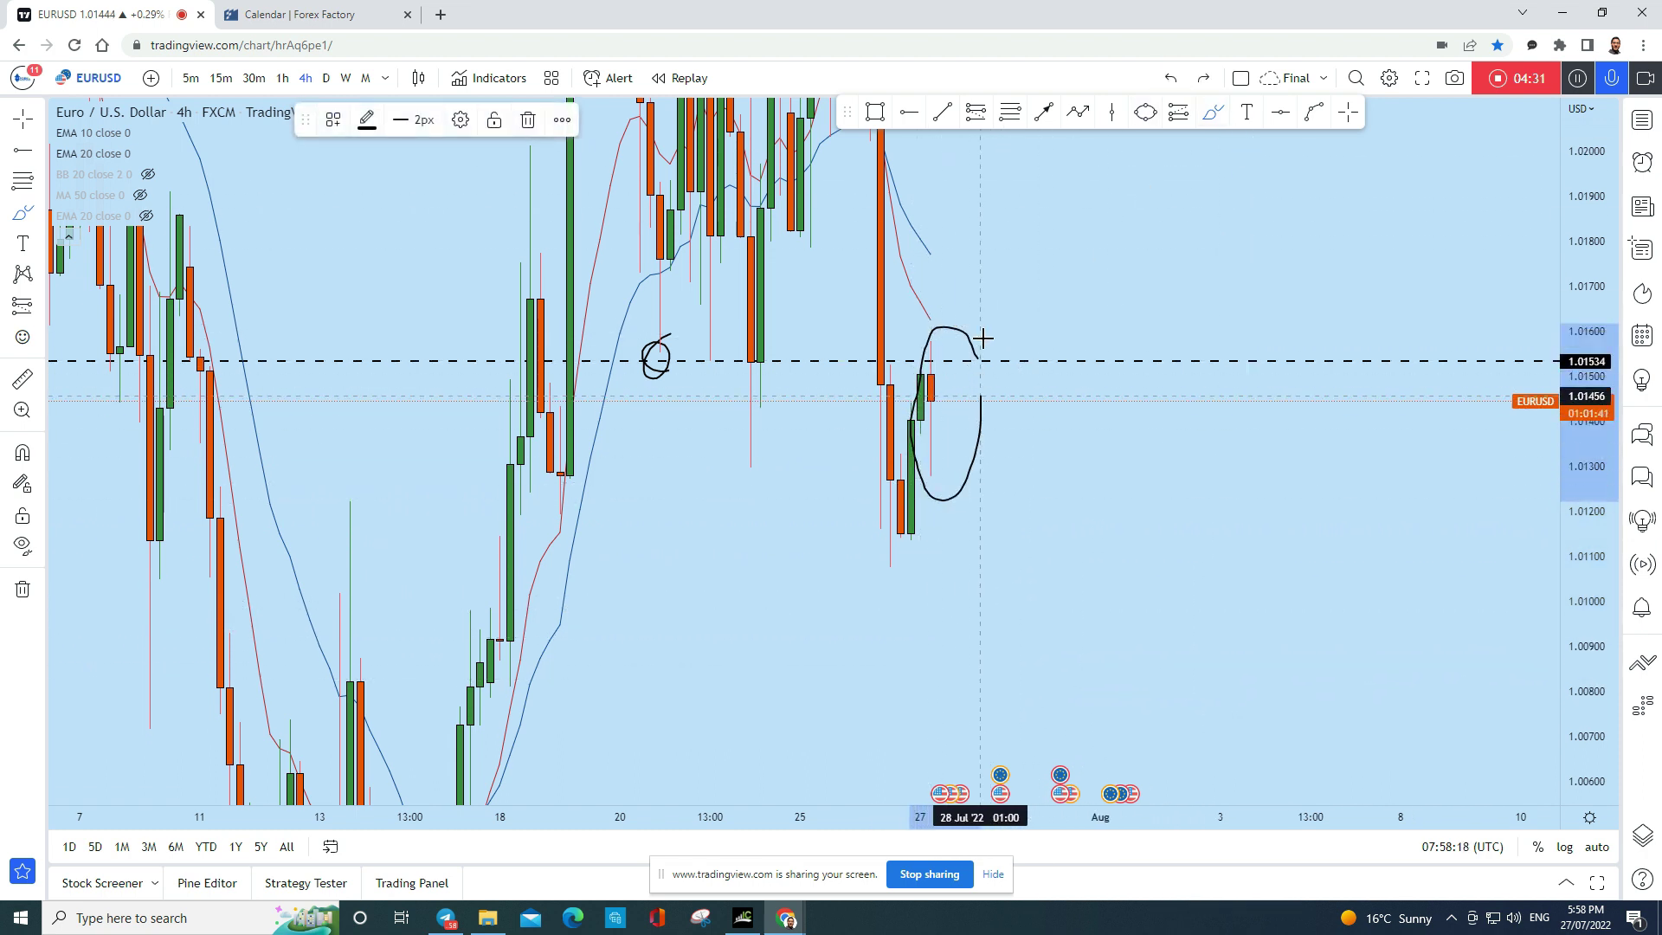
left_click(1170, 78)
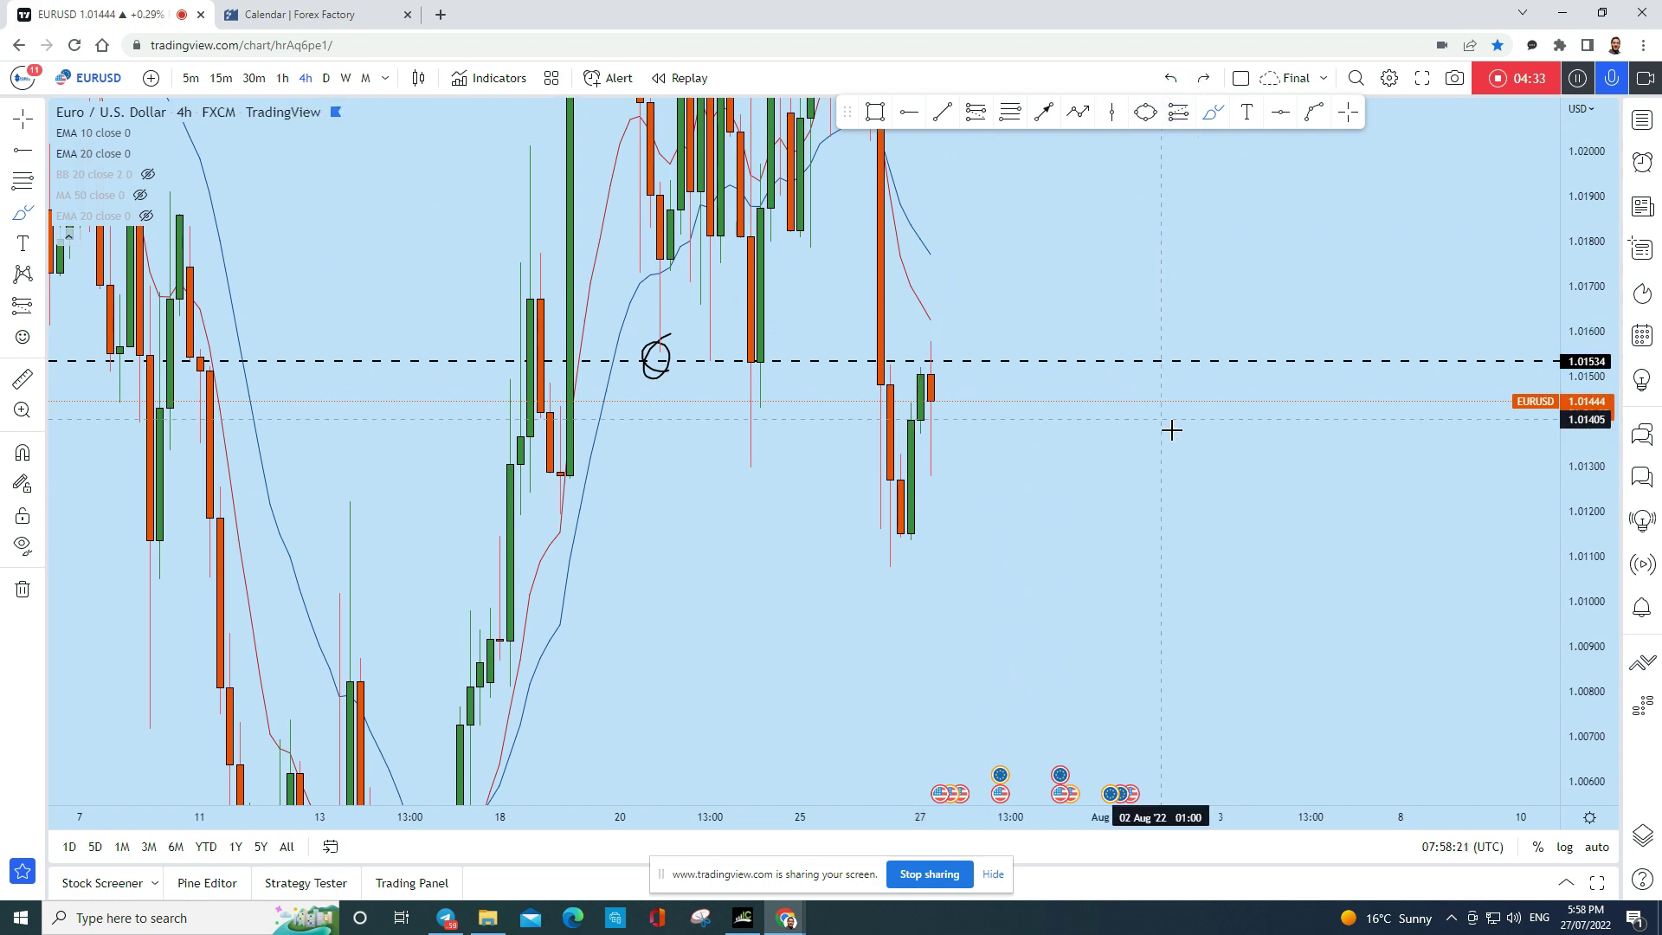
Place an ellipse around the current 4-hour candle at the 1.01534 ray and round it out
scroll(1353, 477, "down", 2)
scroll(1524, 586, "up", 2)
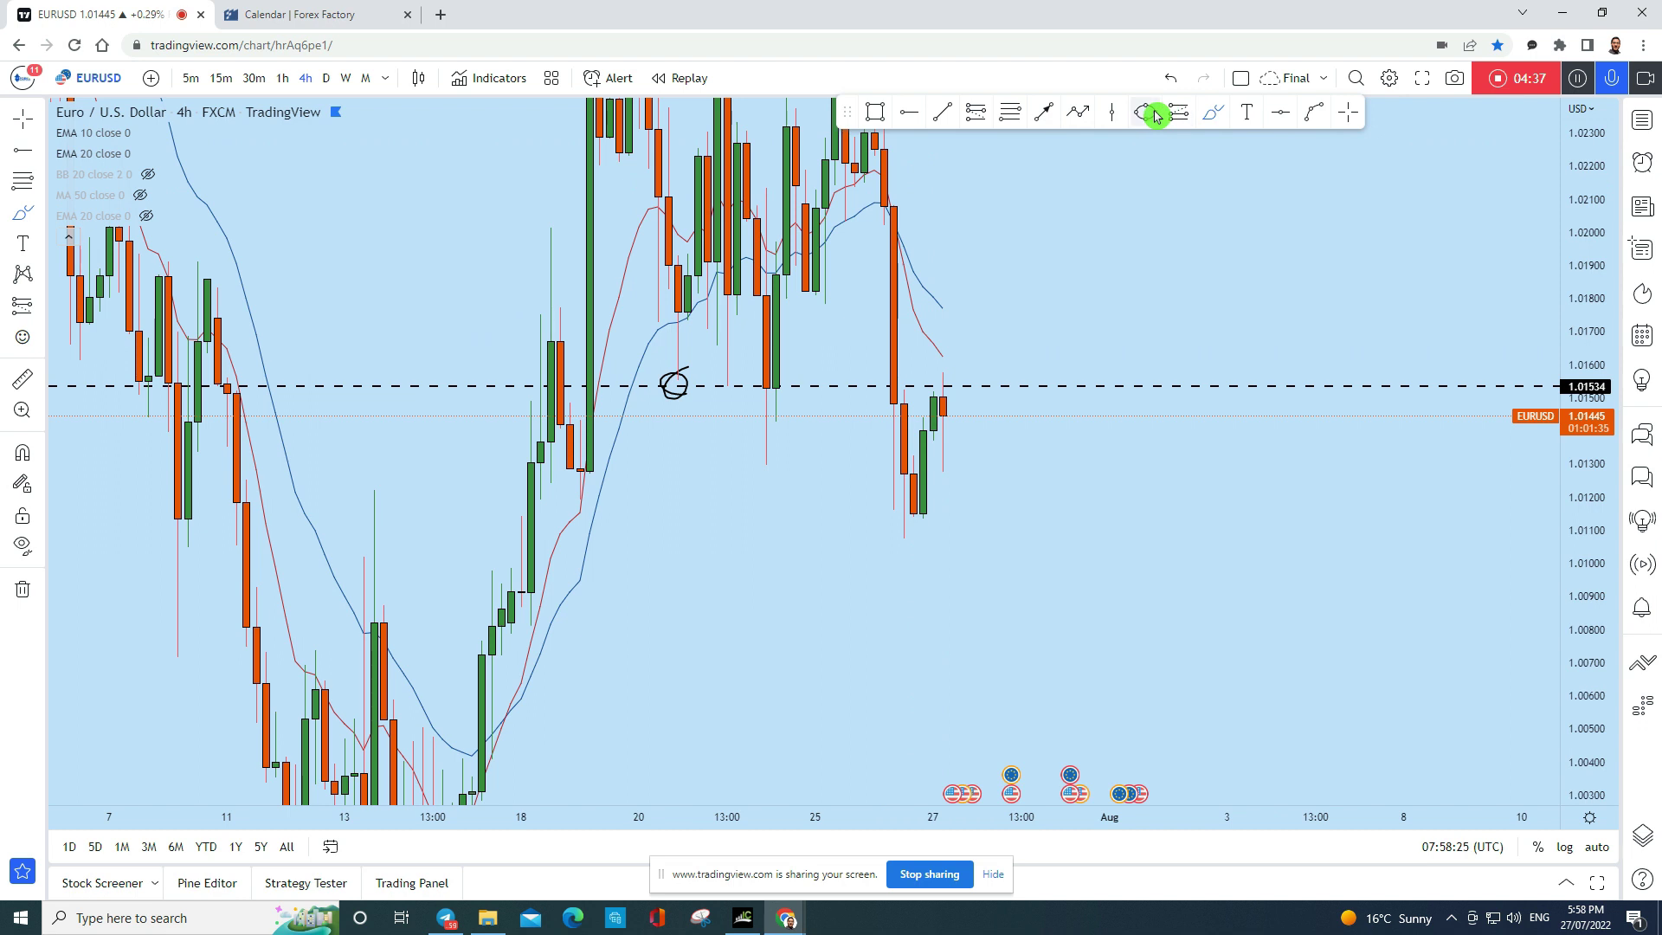
left_click(1017, 385)
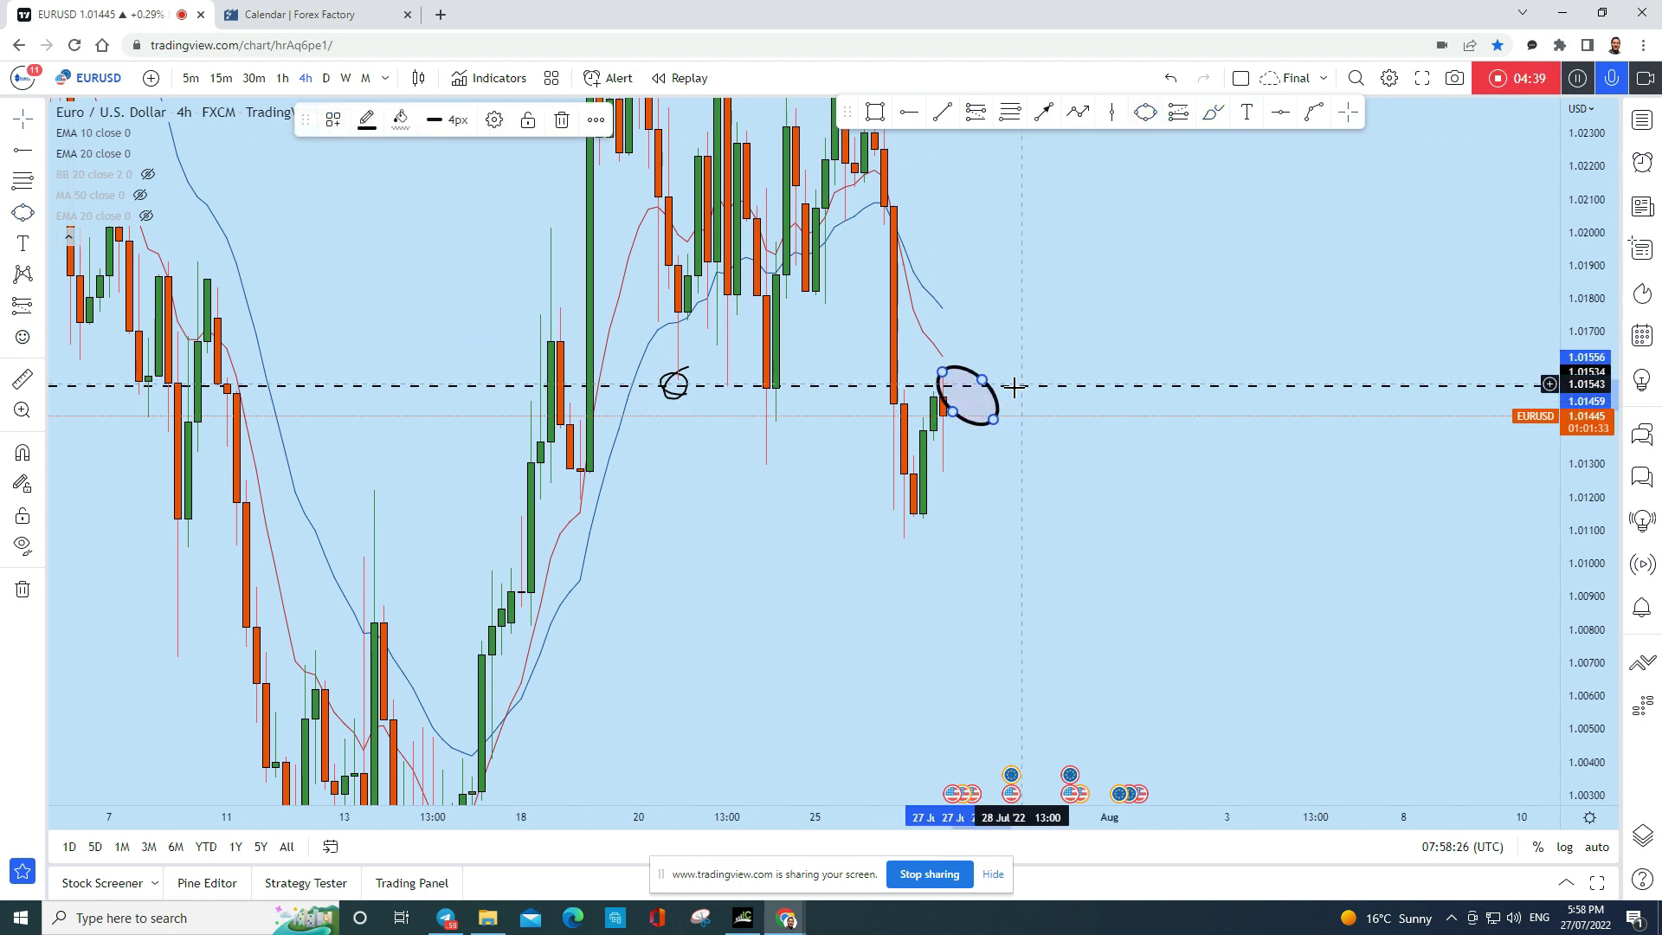
left_click_drag(950, 417, 923, 432)
left_click(1072, 323)
left_click_drag(1072, 323, 980, 287)
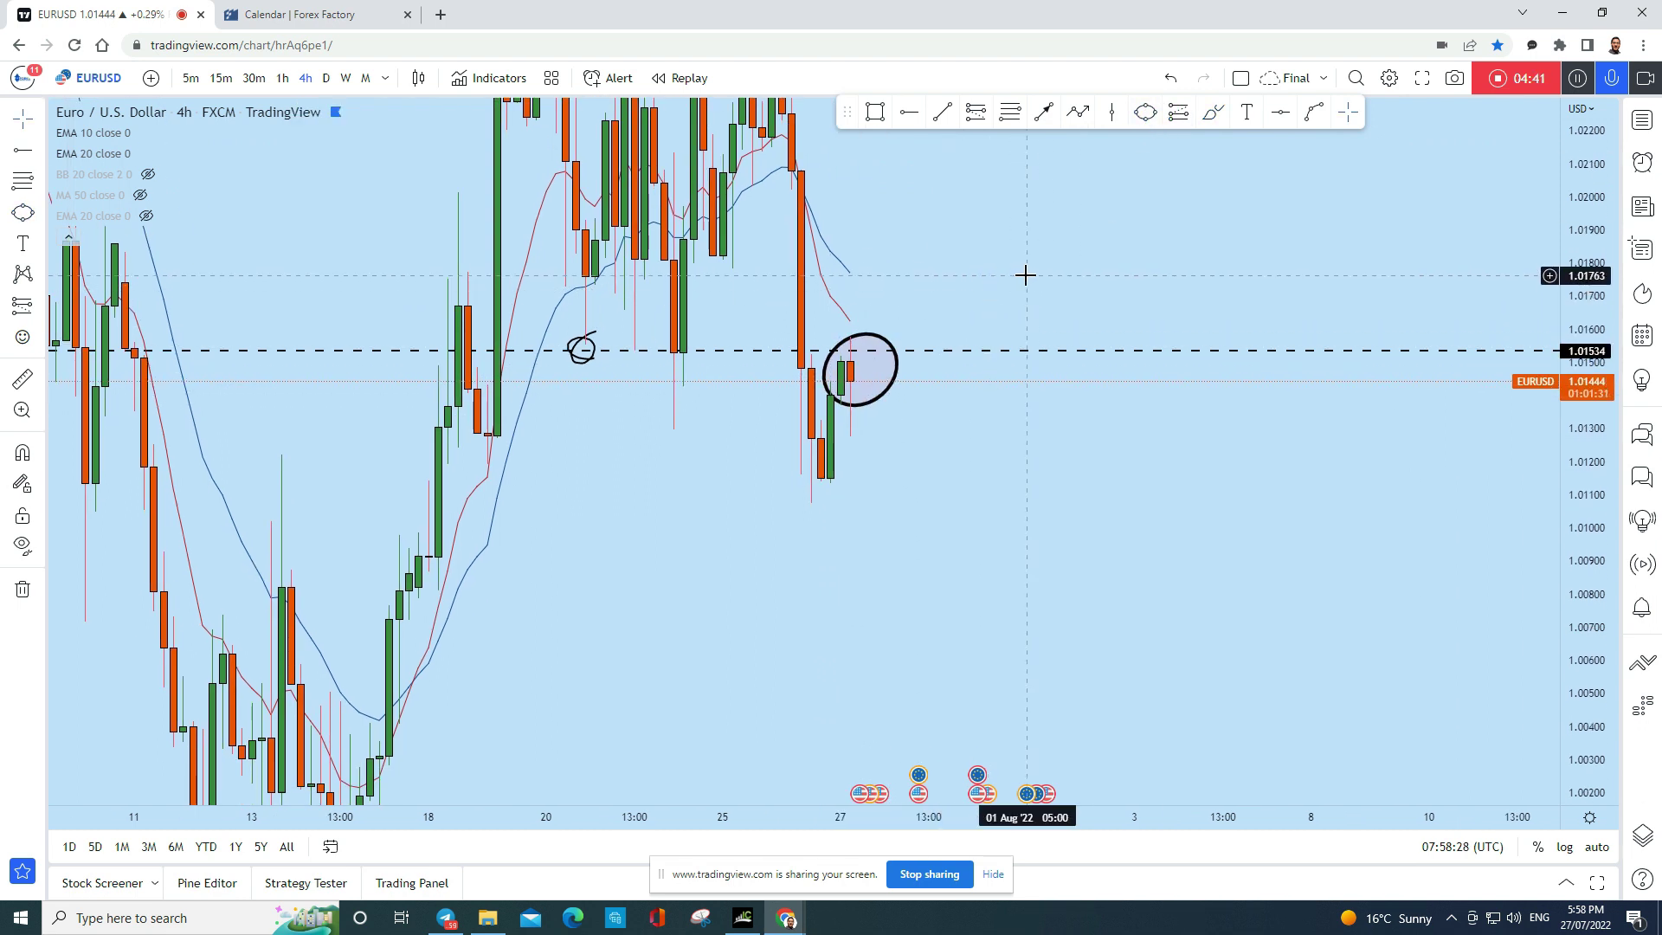
Activate the arrow drawing tool
left_click(1044, 112)
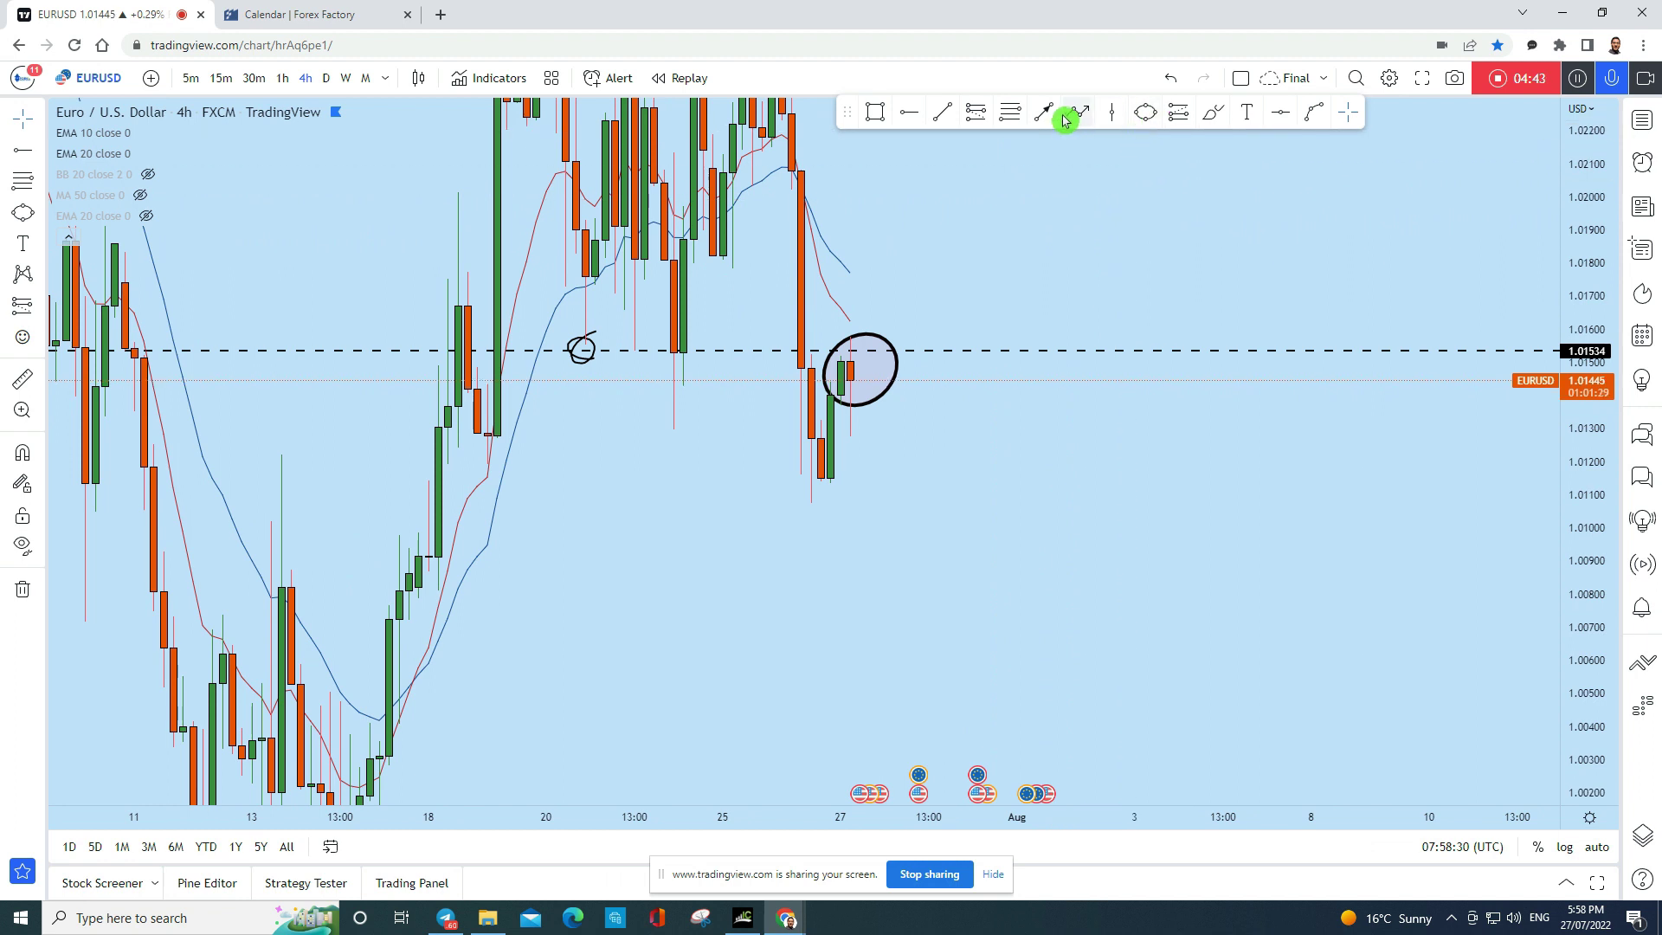